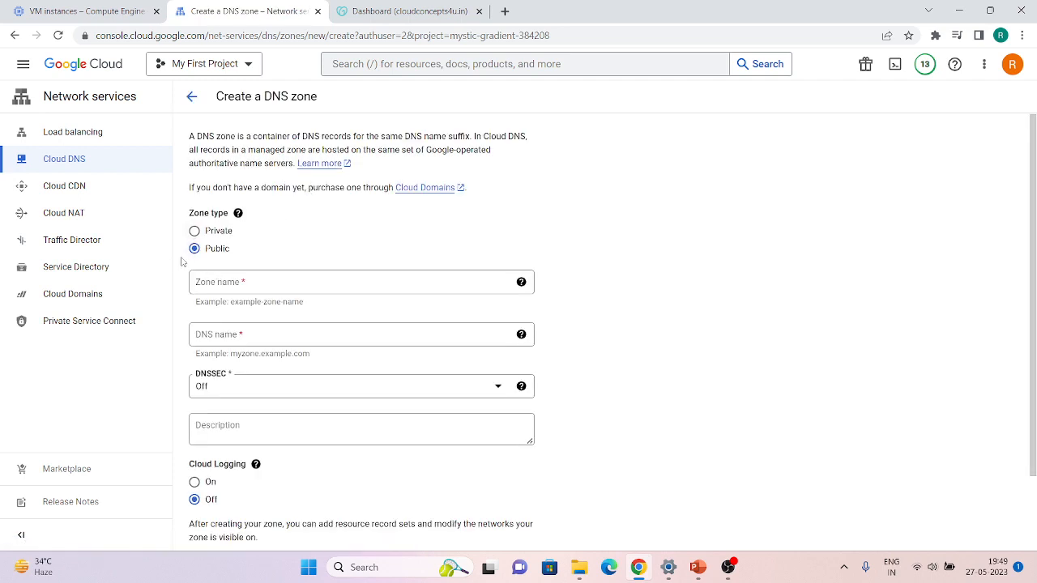
- Name the new public DNS zone my-public-zone
left_click(234, 282)
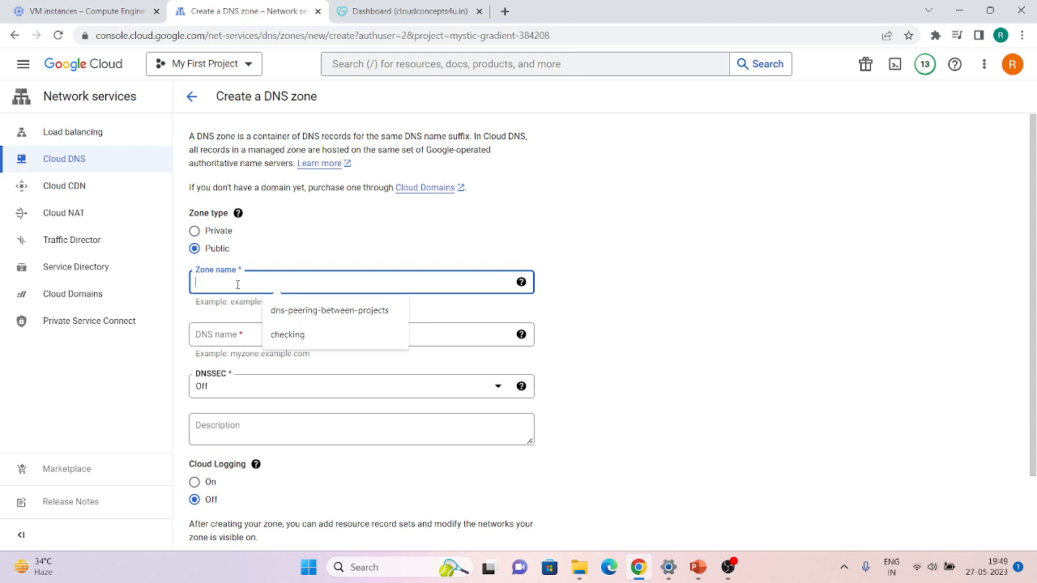
left_click(248, 303)
left_click(249, 284)
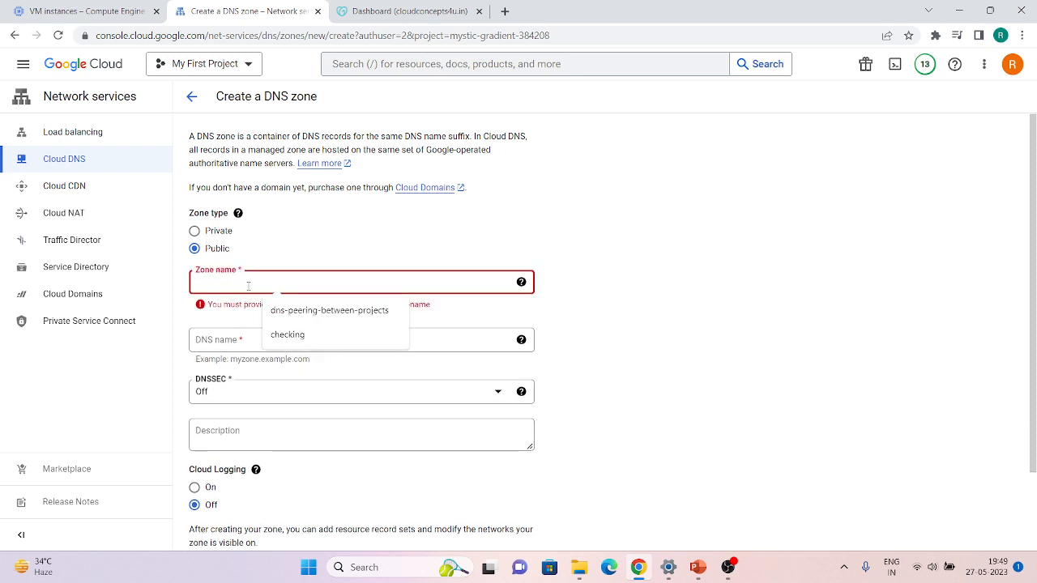
type("my-publ")
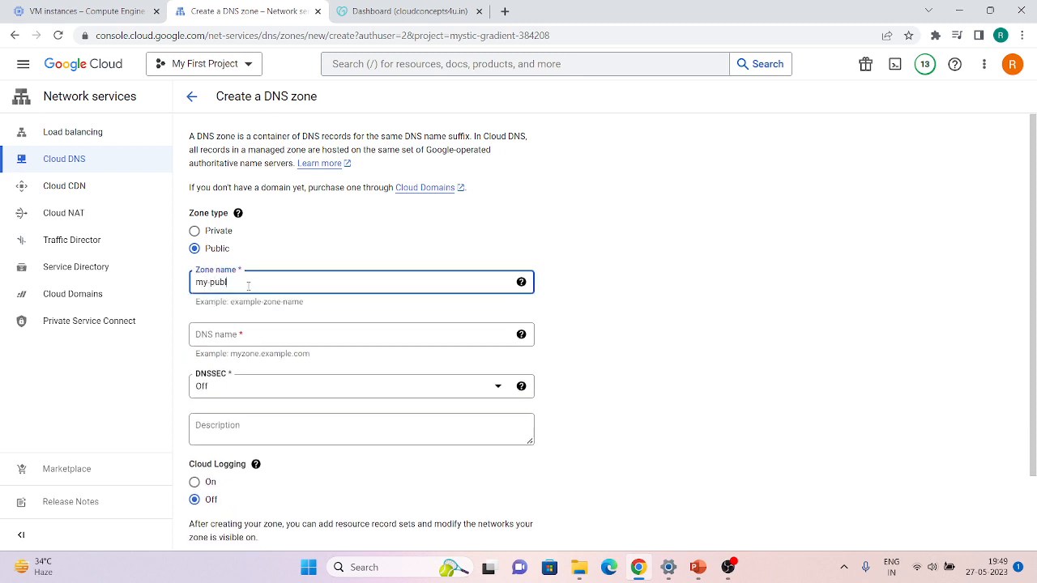
type("ic-zone")
- Give the zone the DNS name peering.projects.test.com and create it with DNSSEC and Cloud Logging off
left_click(252, 340)
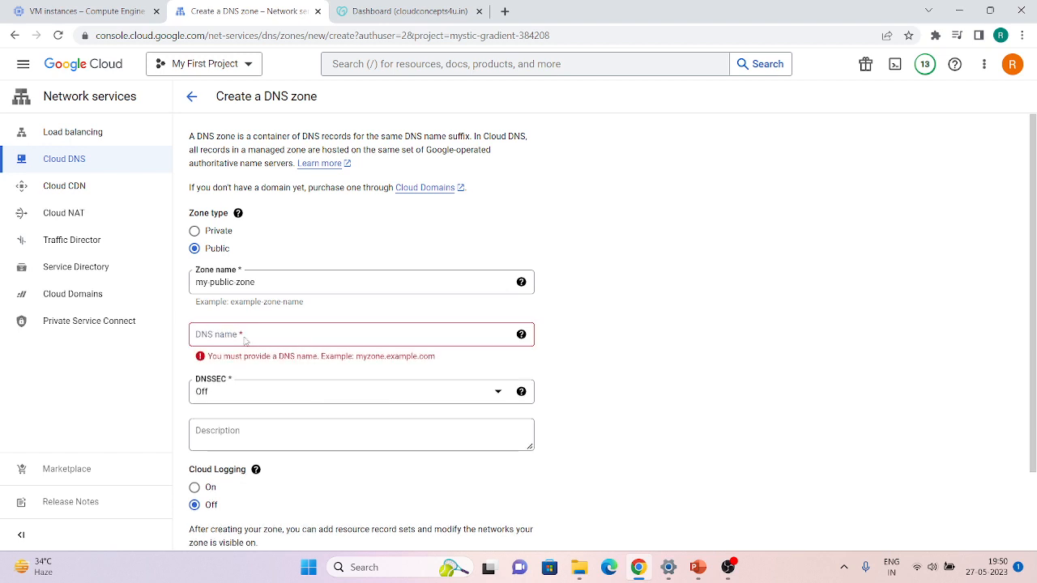
left_click(245, 340)
left_click(242, 352)
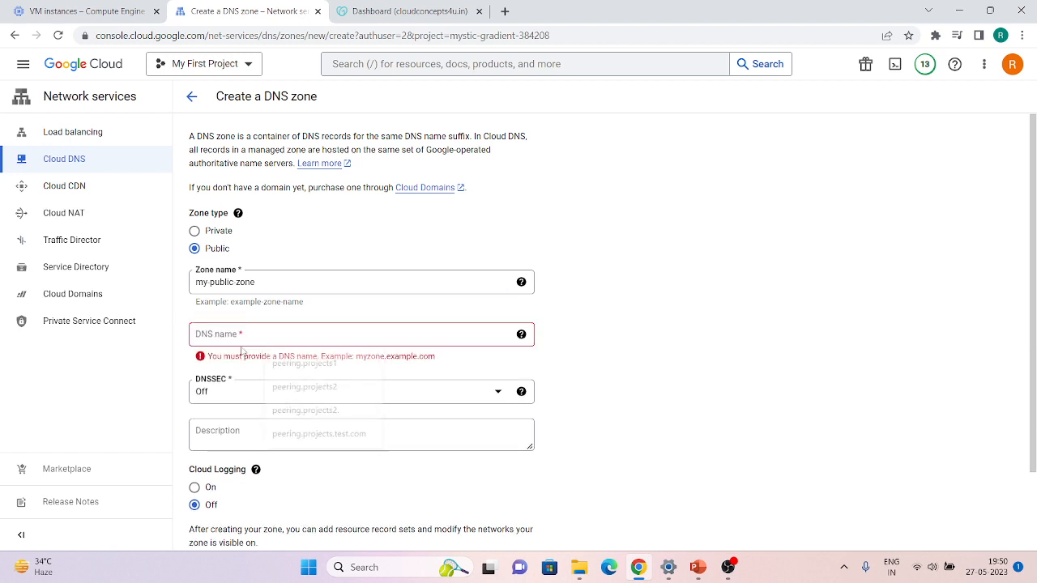
left_click(242, 336)
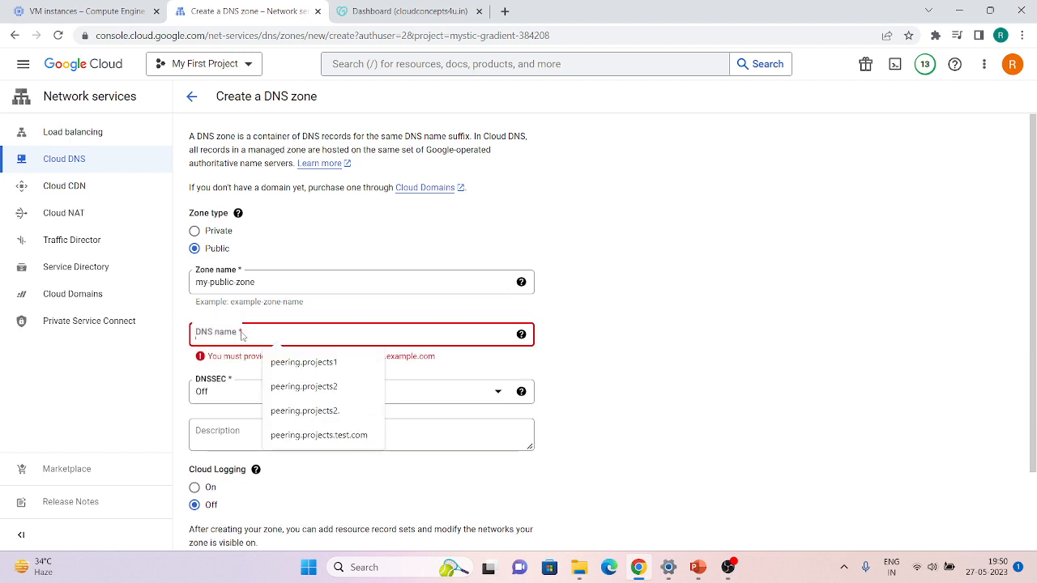
left_click(294, 435)
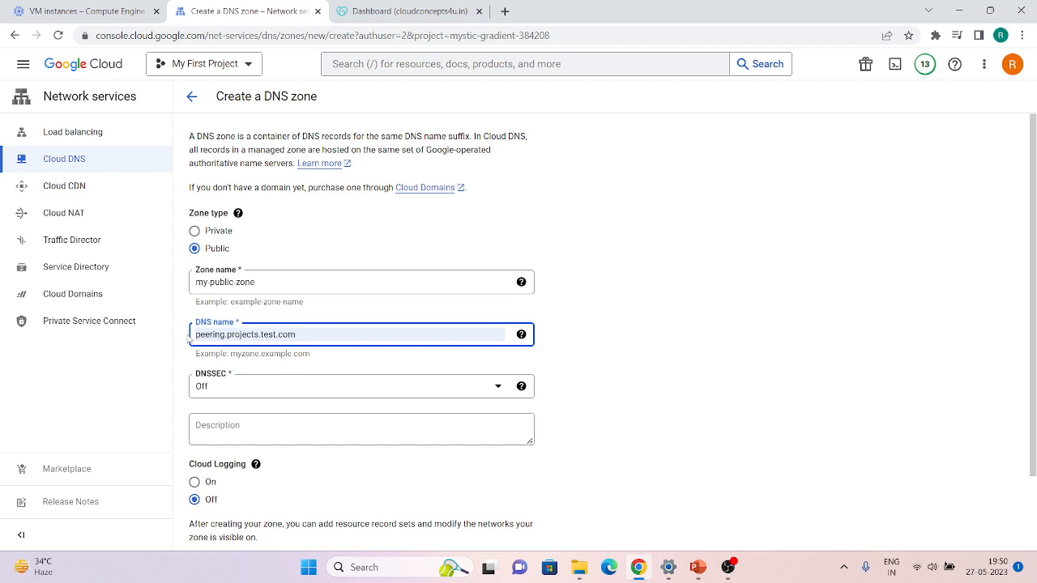
scroll(322, 375, "down", 1)
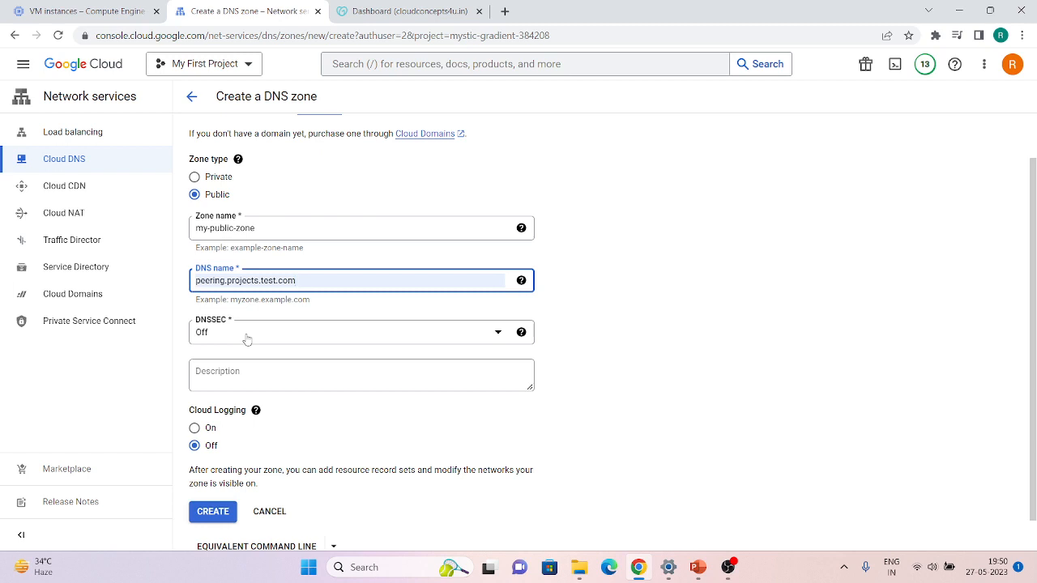
scroll(294, 358, "down", 1)
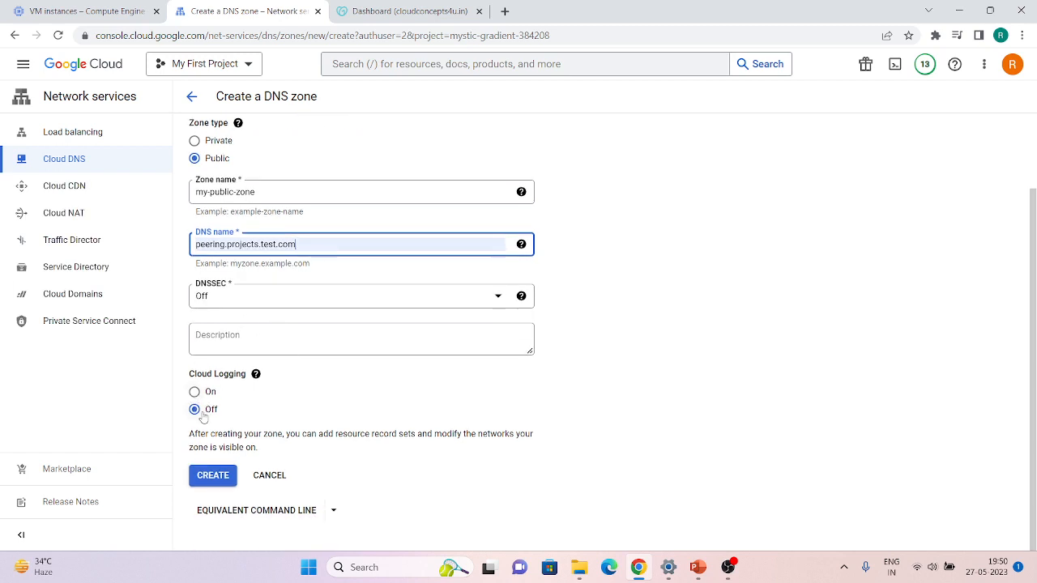
left_click(215, 480)
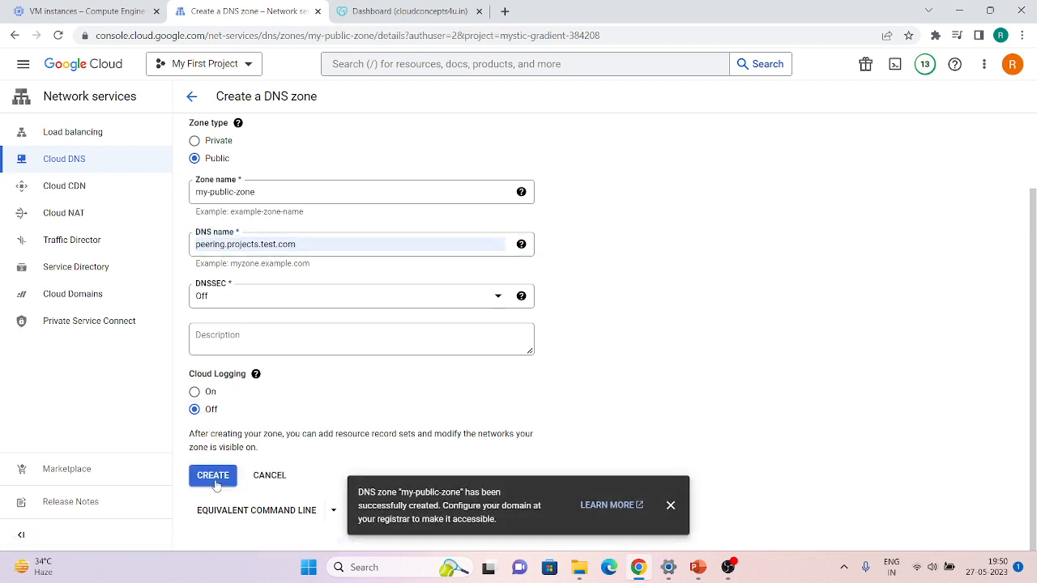
left_click(669, 502)
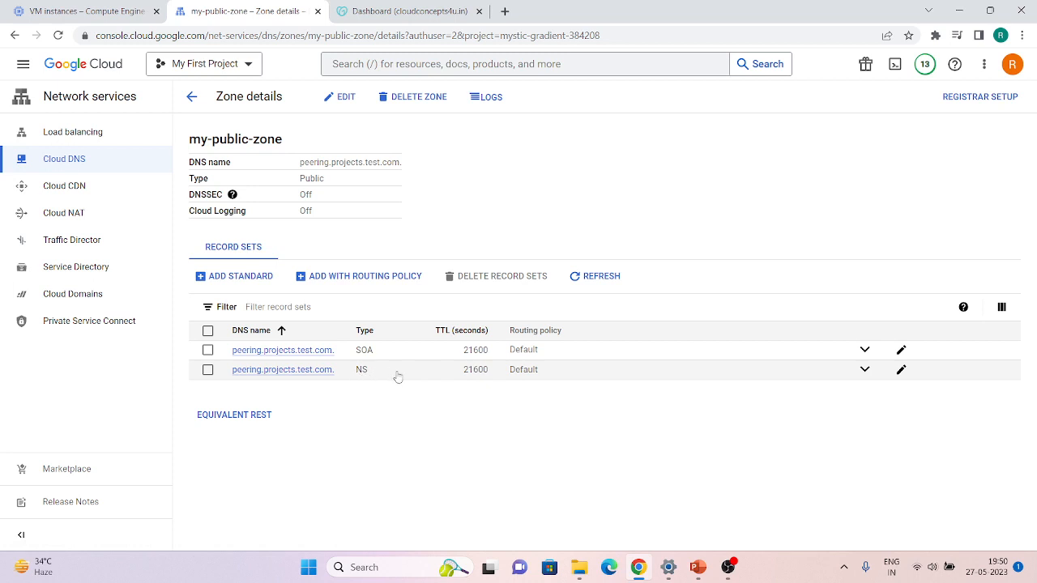
- Open the NS record set of my-public-zone and examine the name servers listed in its routing data
left_click(323, 377)
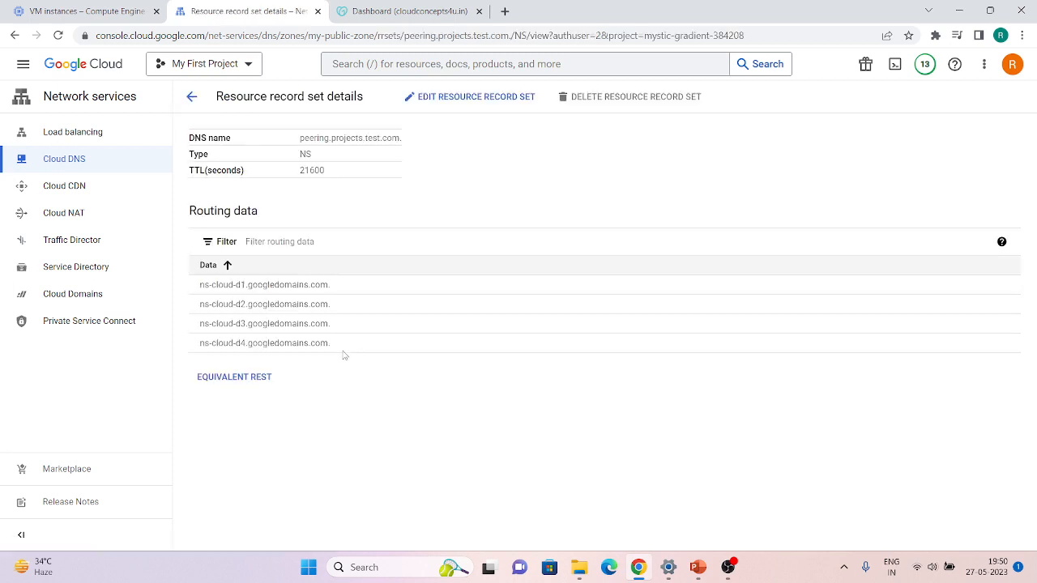
left_click_drag(343, 355, 198, 296)
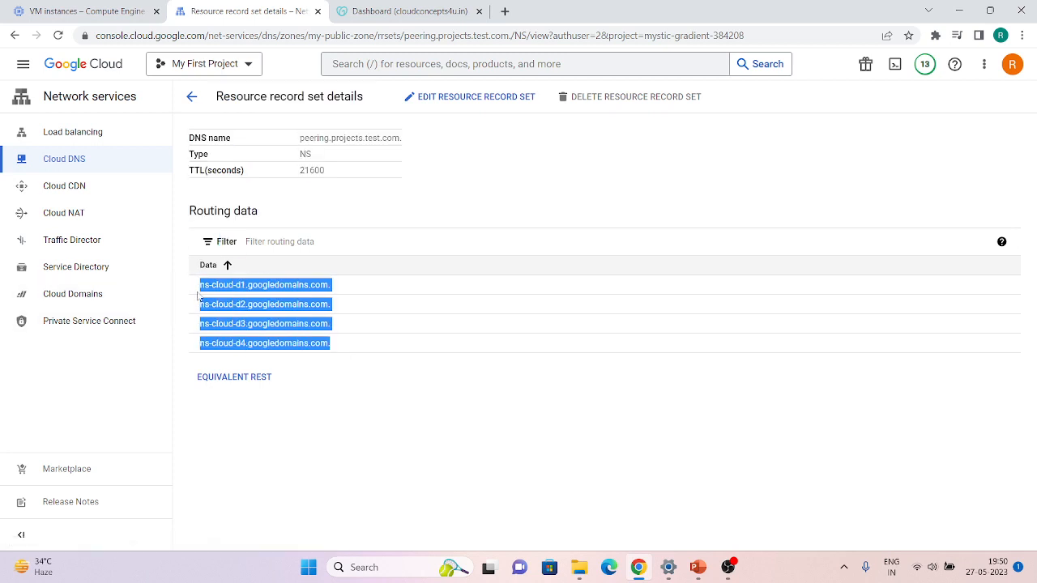
left_click(361, 317)
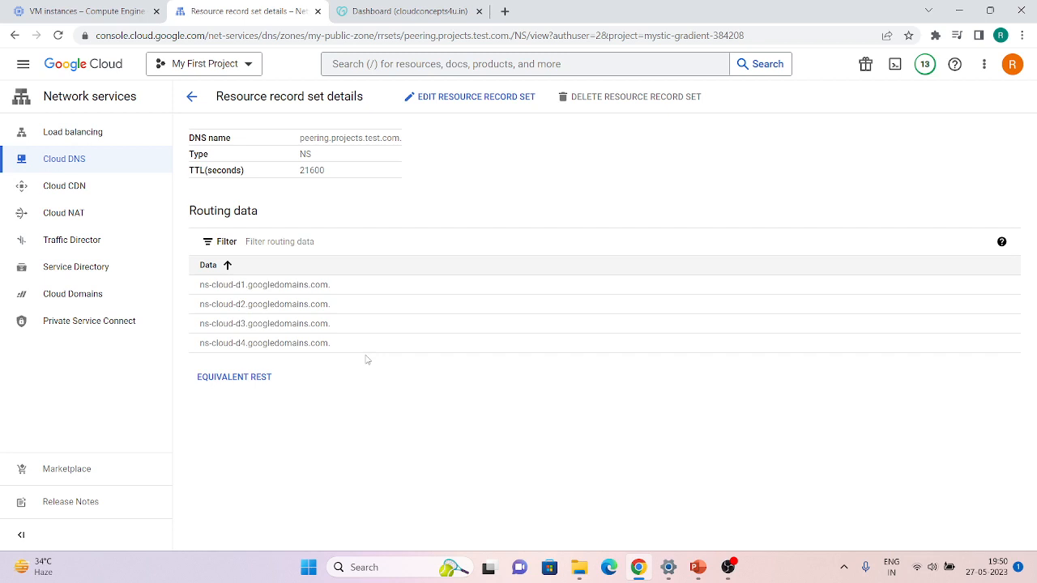
left_click_drag(184, 288, 332, 344)
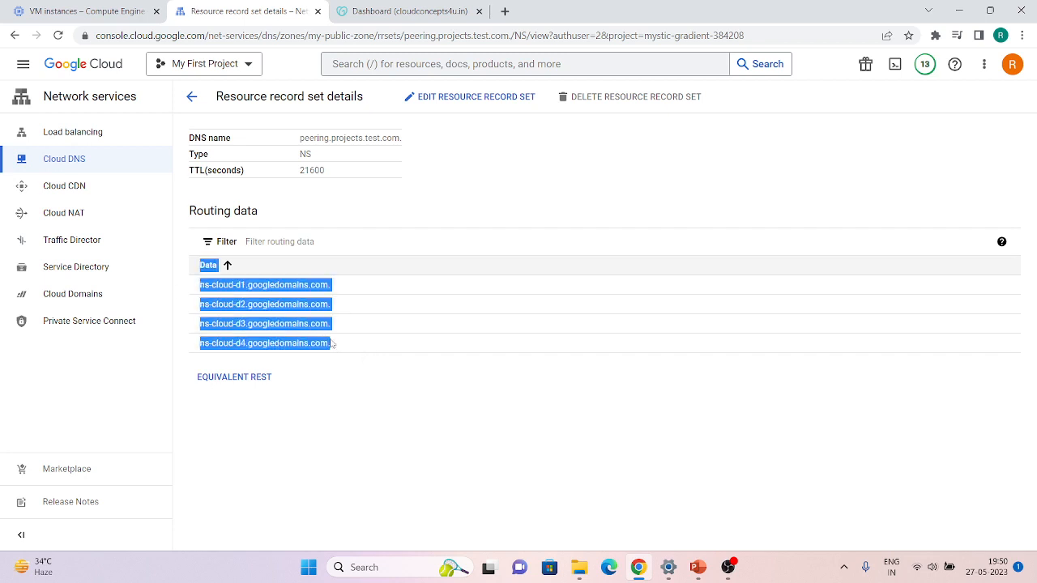
left_click(346, 345)
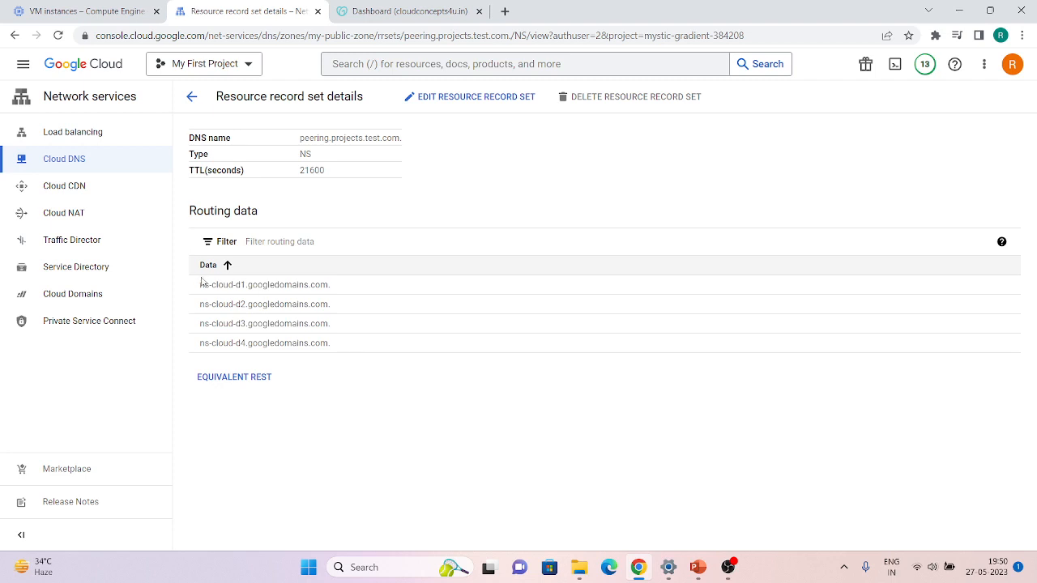
- Switch to GoDaddy and open the nameserver editor in the DNS settings of cloudconcepts4u.in
left_click(407, 13)
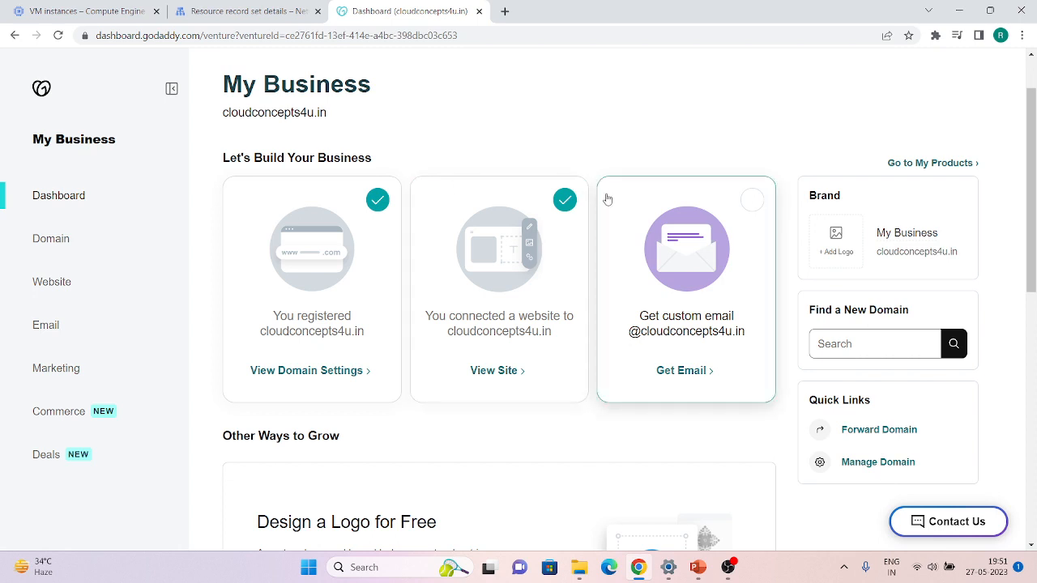
left_click(849, 464)
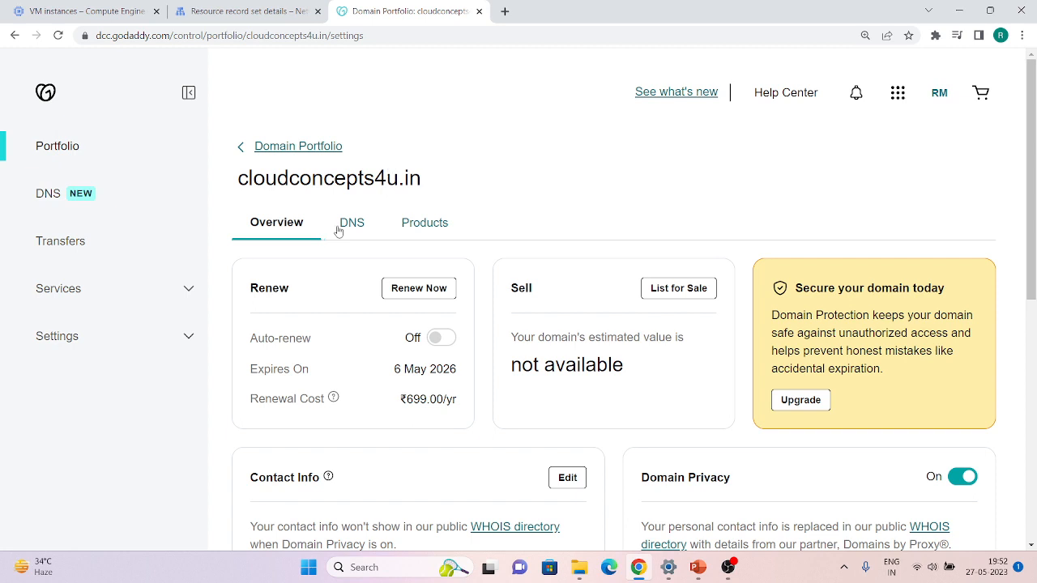
left_click(363, 224)
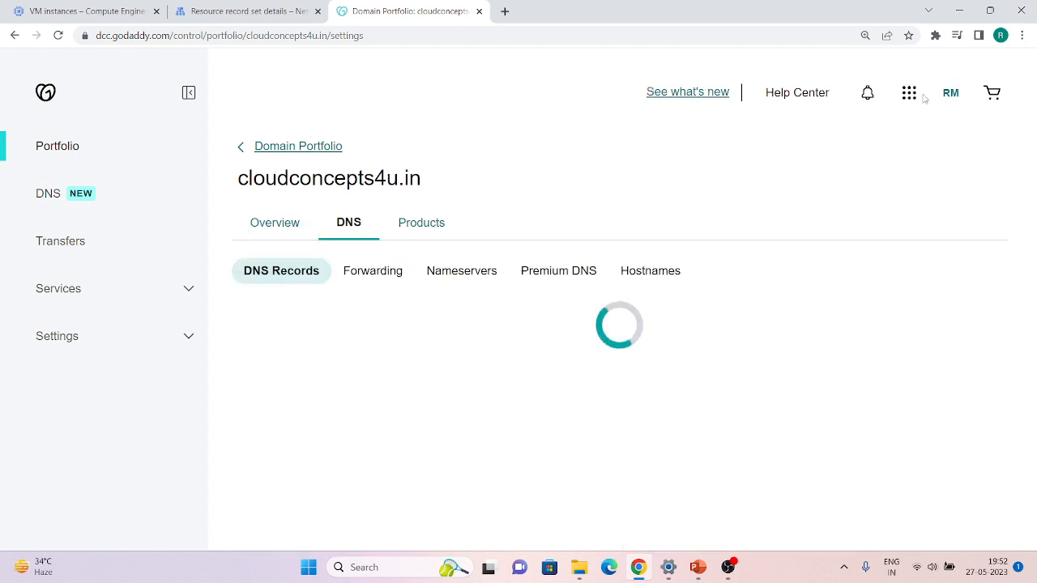
left_click(465, 272)
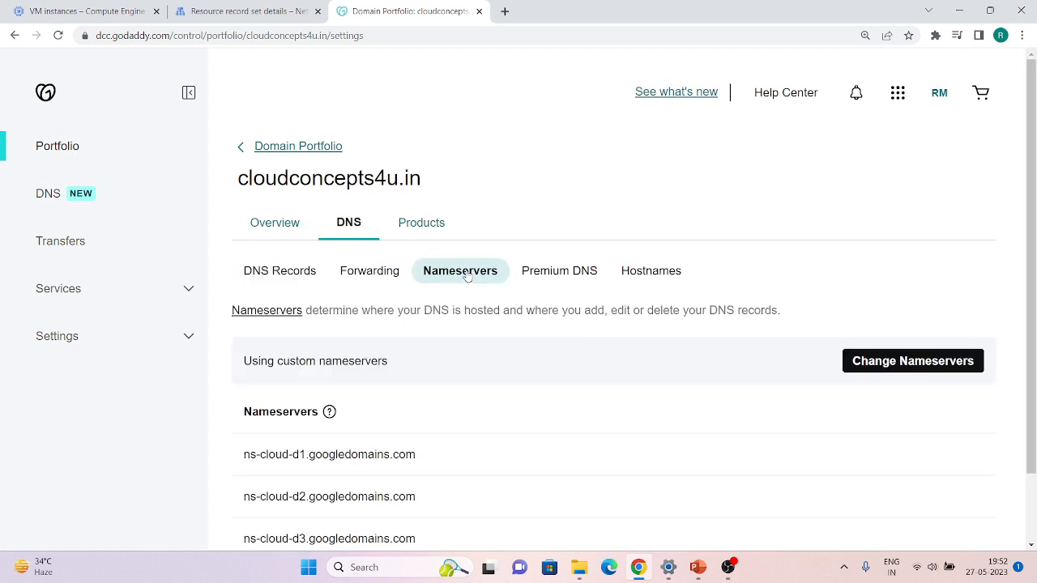
left_click(898, 365)
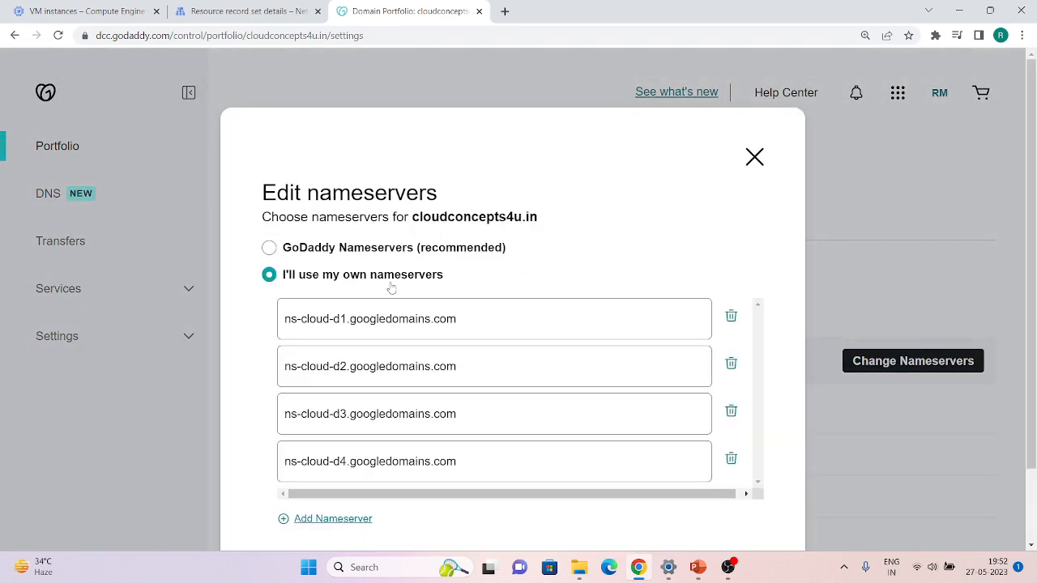
- Compare the domain's custom nameservers in GoDaddy with the Cloud DNS NS record, and close the nameserver editor without changes
left_click(241, 10)
left_click(381, 7)
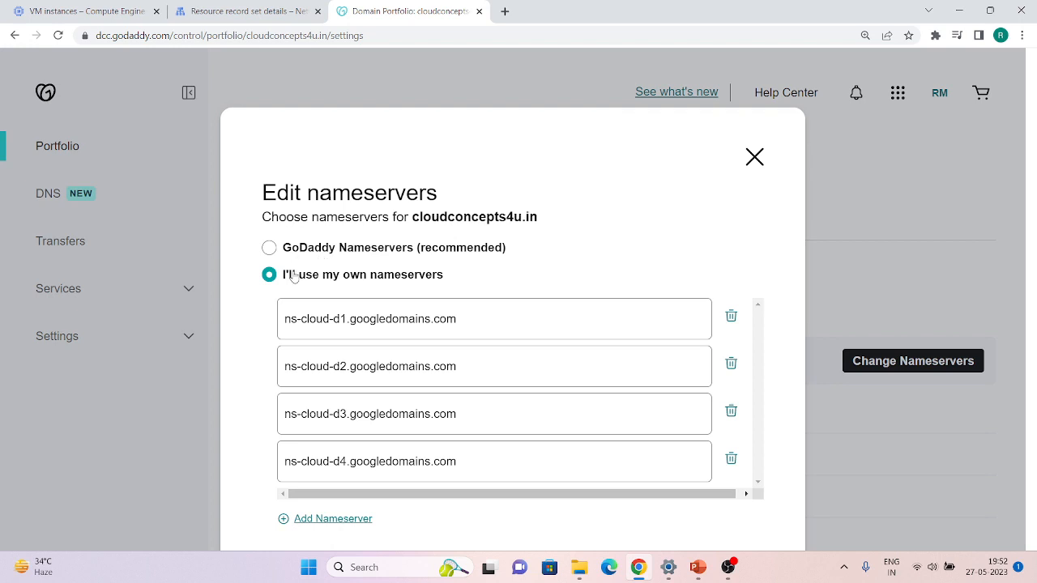
left_click(258, 10)
left_click(405, 11)
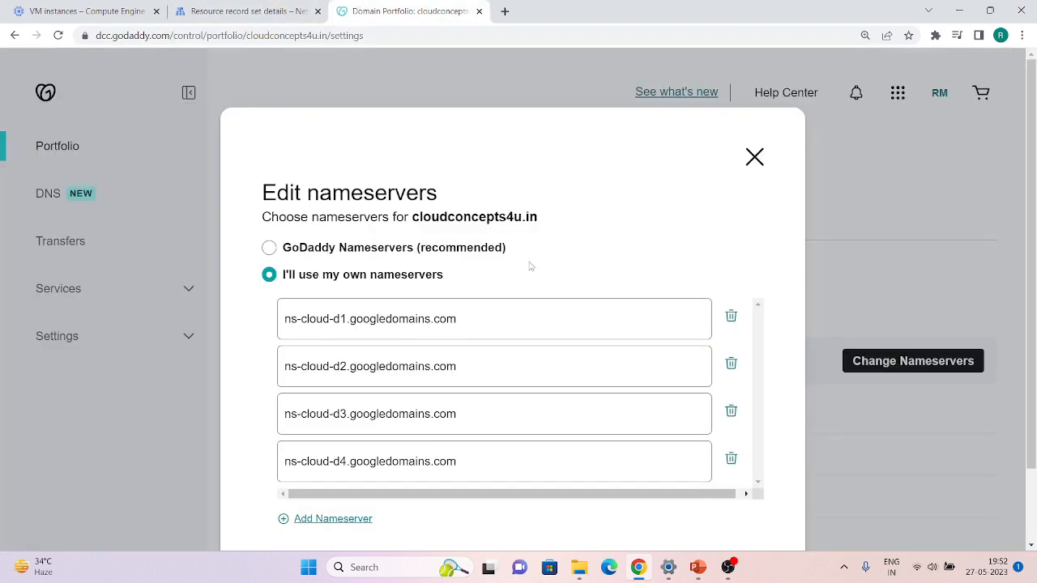
left_click(765, 174)
- Return to the Google Cloud console and delete the DNS zone my-public-zone
left_click(284, 8)
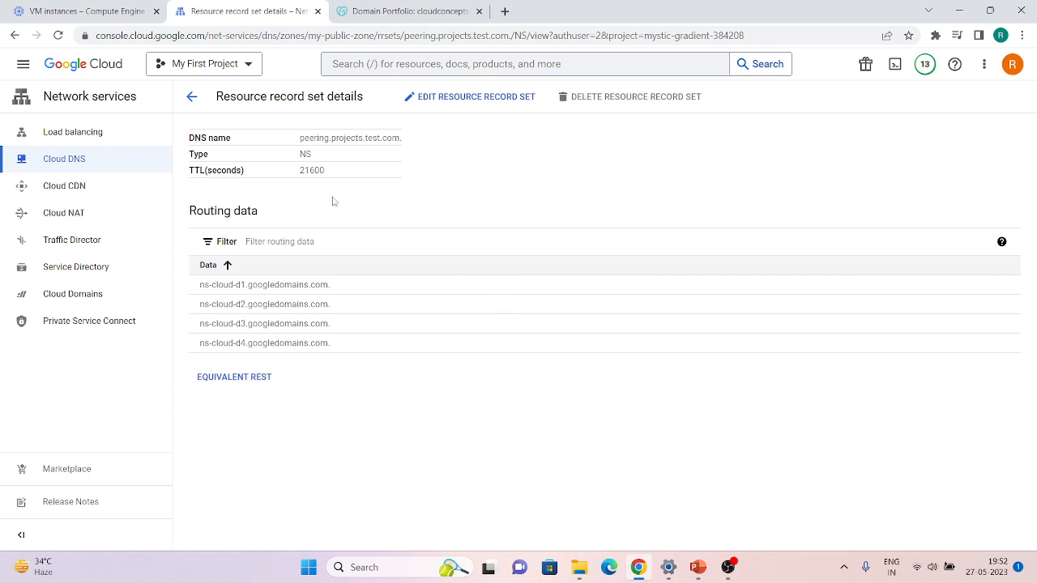
left_click(191, 97)
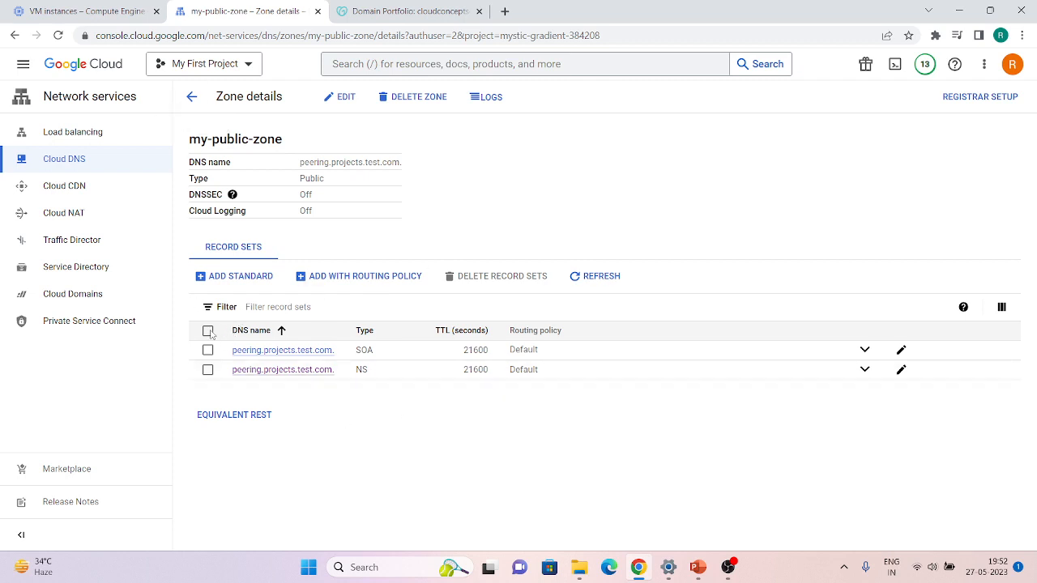
left_click(412, 98)
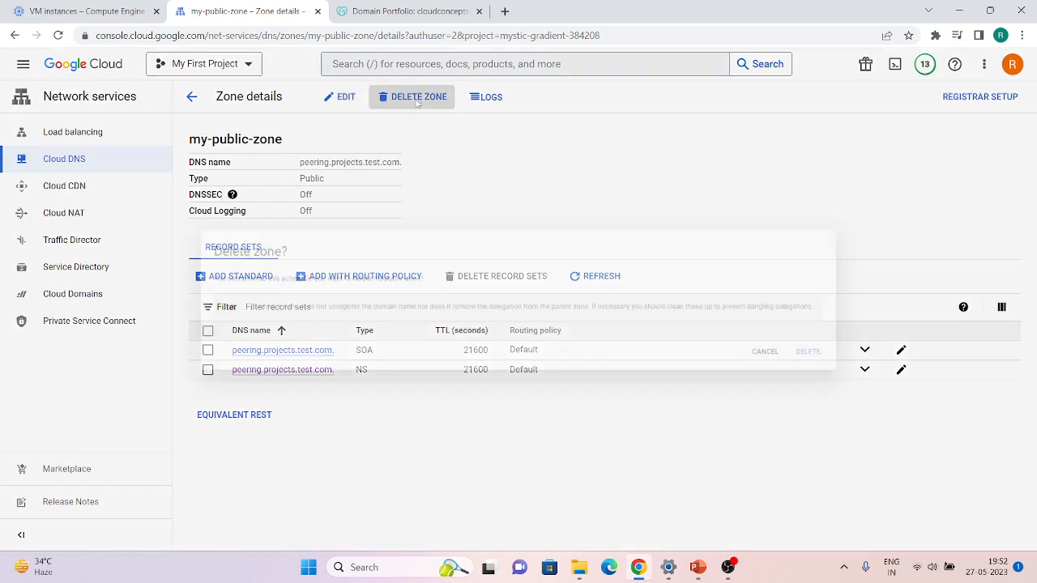
left_click(871, 366)
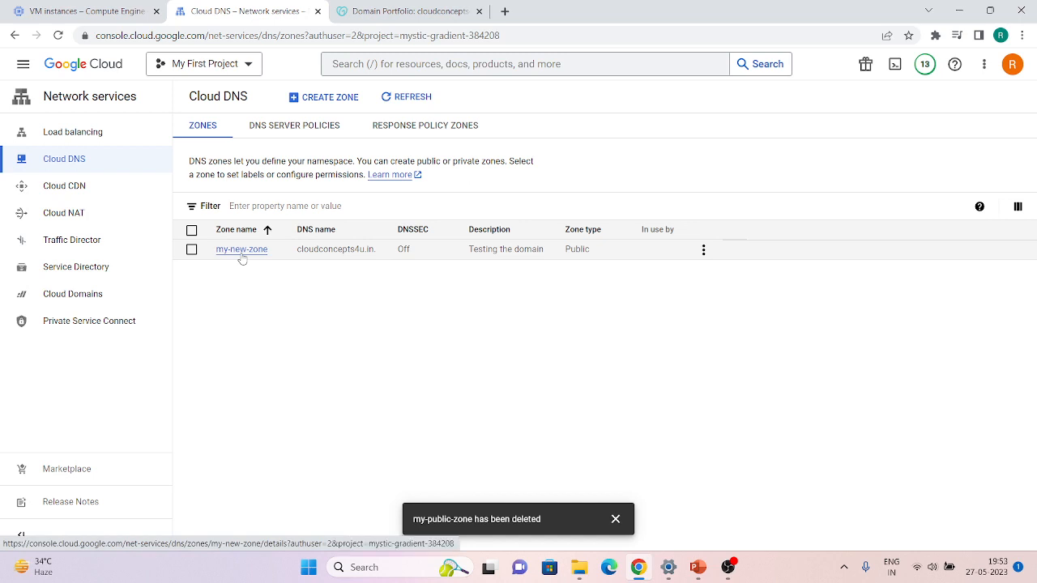
- Open the cloudconcepts4u.in A record in my-new-zone and examine its DNS name and the IP address it points to
left_click(241, 252)
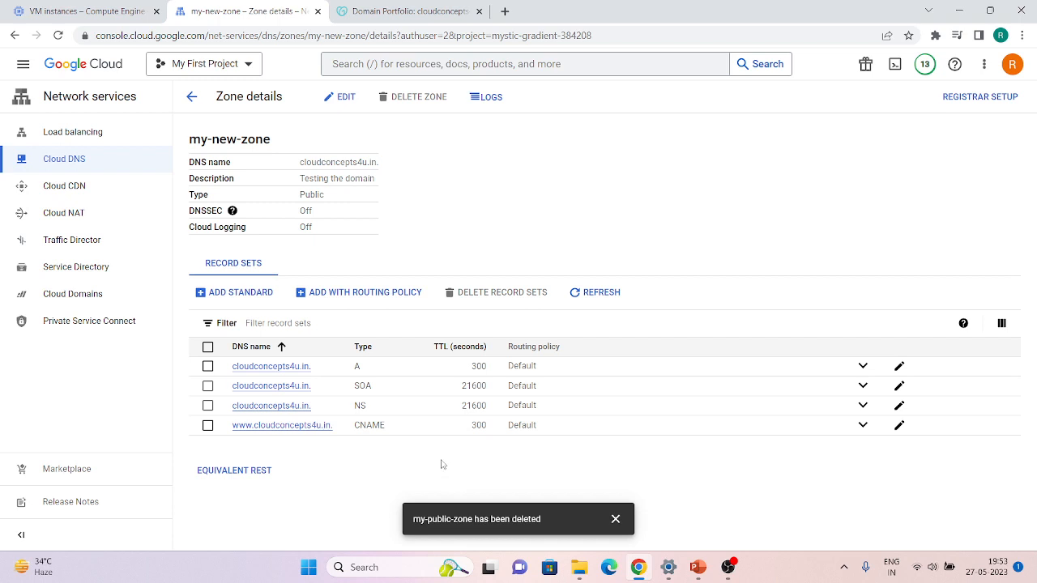
left_click(614, 518)
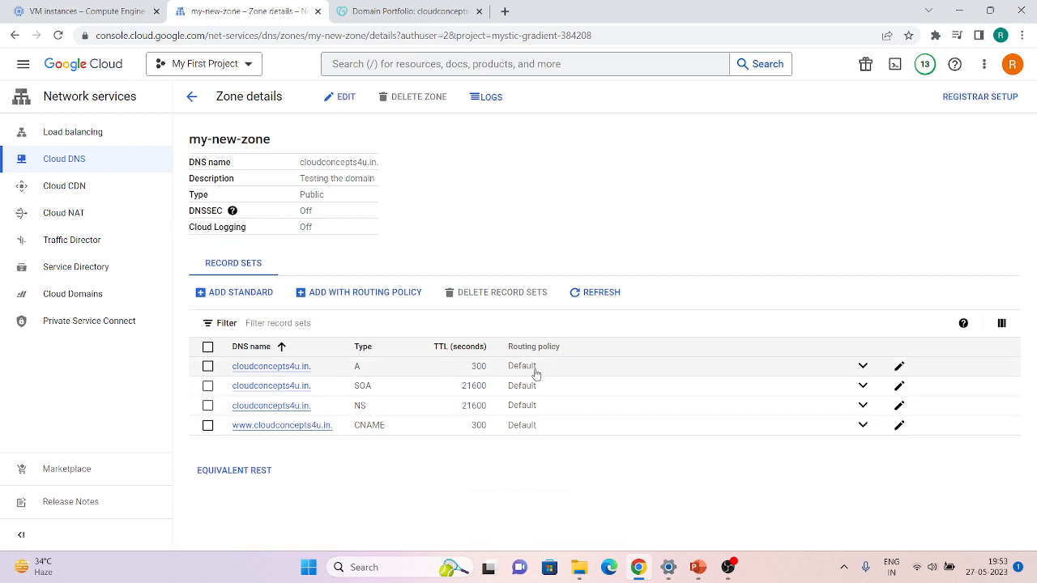
left_click(208, 366)
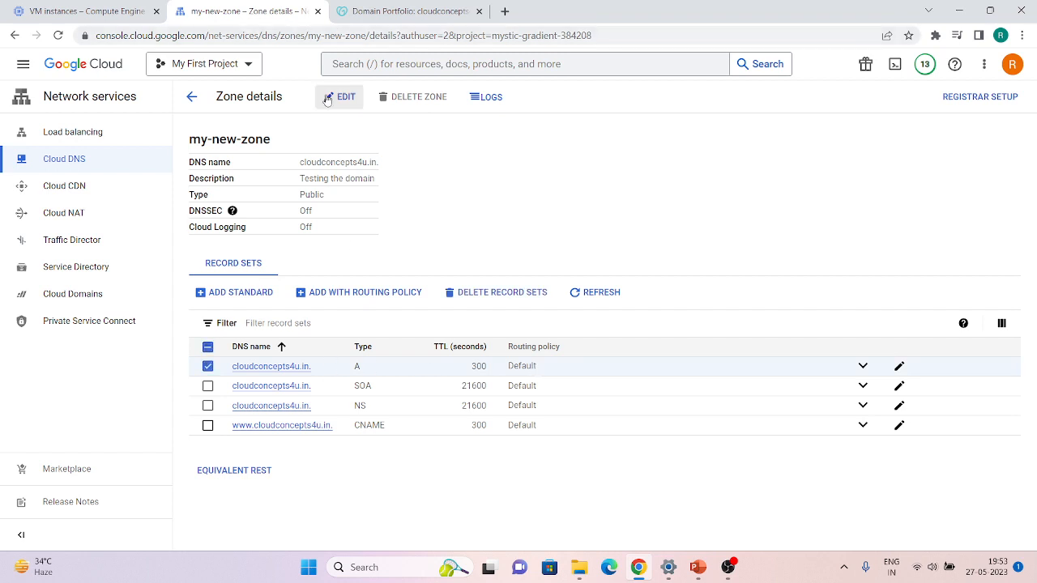
left_click(269, 373)
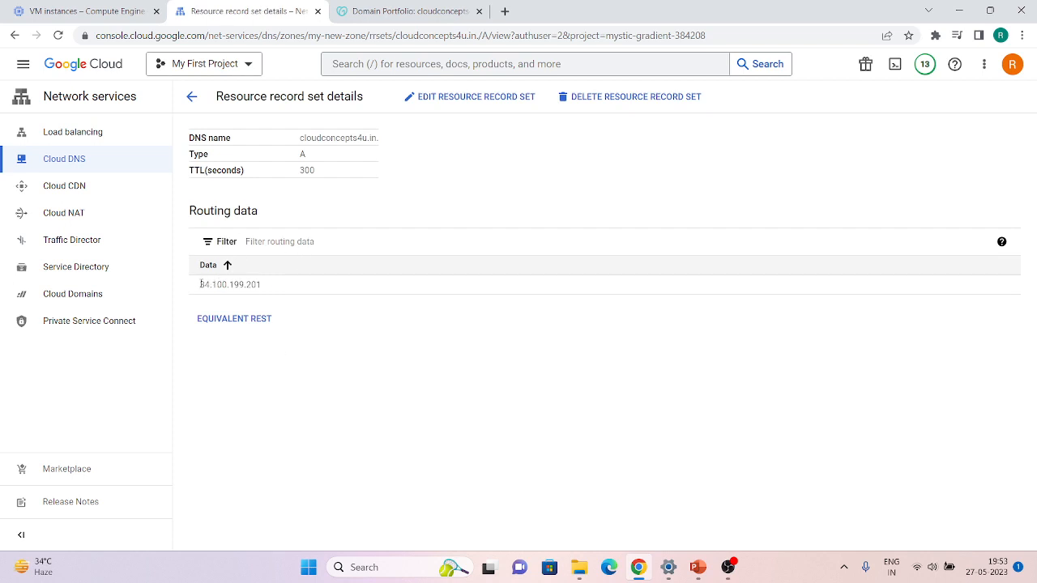
left_click_drag(201, 284, 286, 290)
left_click_drag(298, 139, 378, 139)
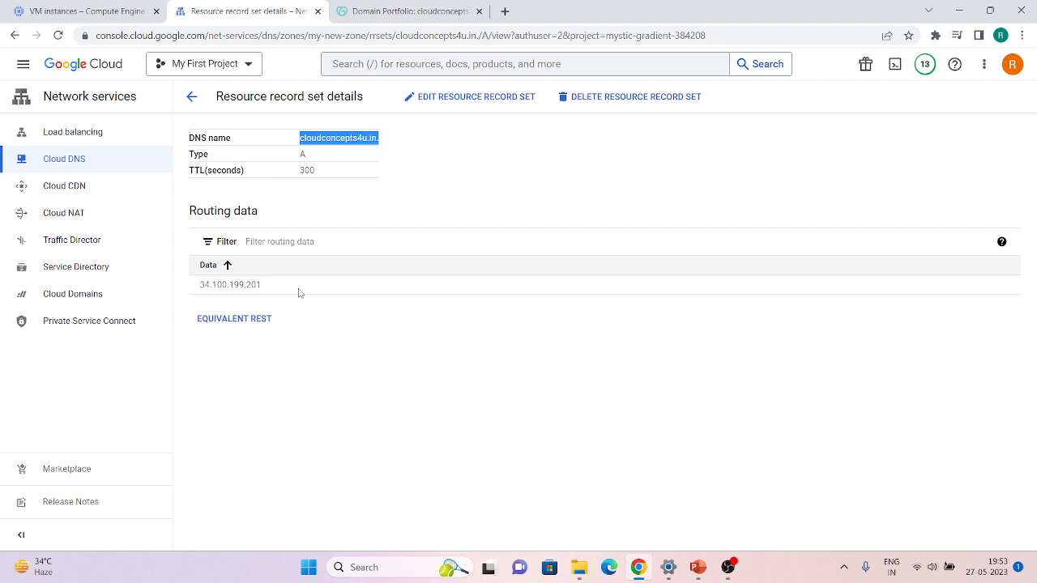
left_click_drag(186, 292, 311, 299)
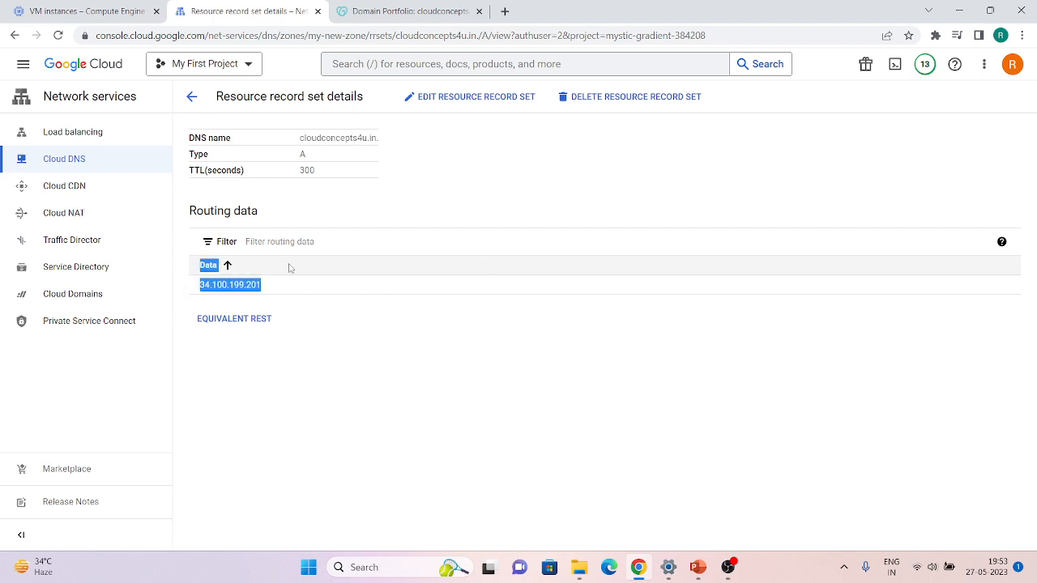
- Copy the external IP address of testing-vm from the VM instances list
left_click(43, 11)
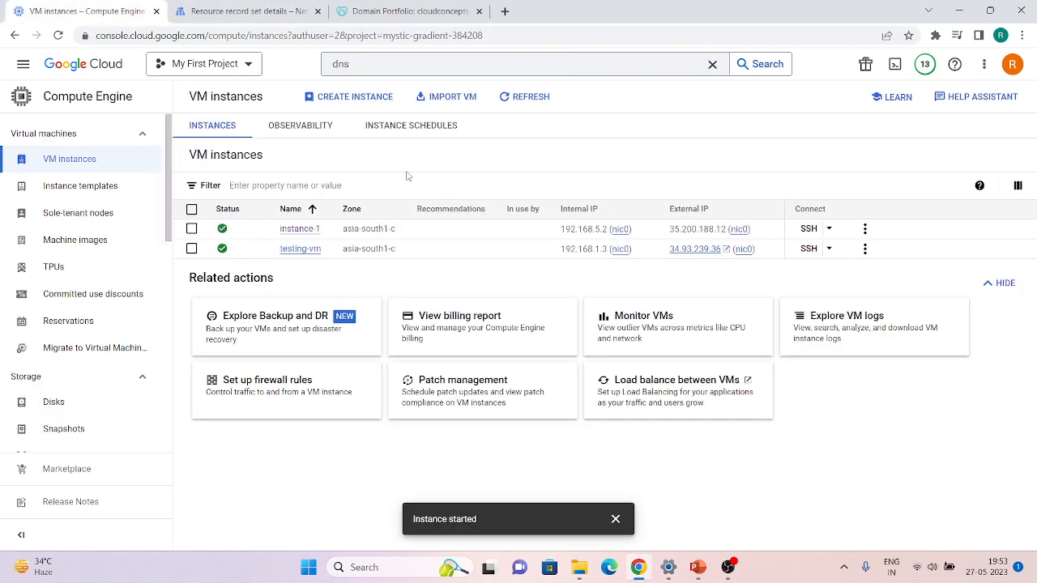
left_click(765, 248)
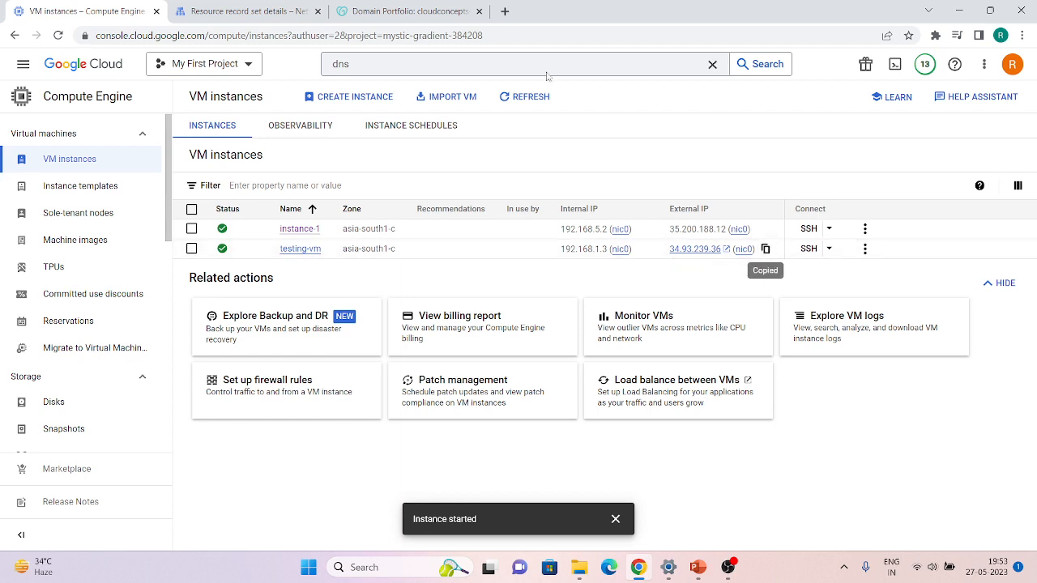
- Change the IPv4 address of the cloudconcepts4u.in A record in my-new-zone to 34.93.239.36 and save the record set
left_click(276, 8)
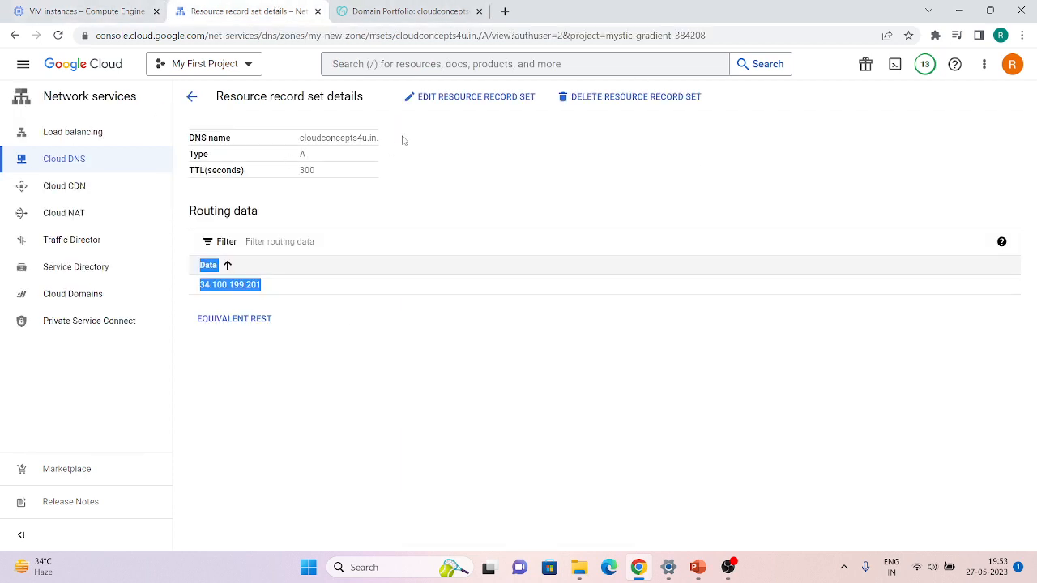
left_click(455, 99)
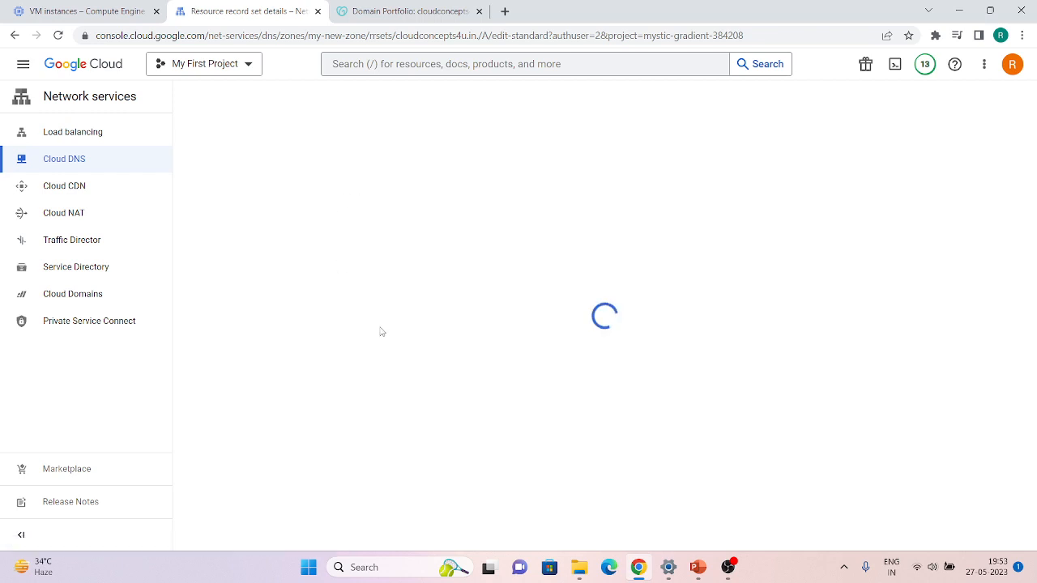
left_click(302, 143)
left_click(572, 251)
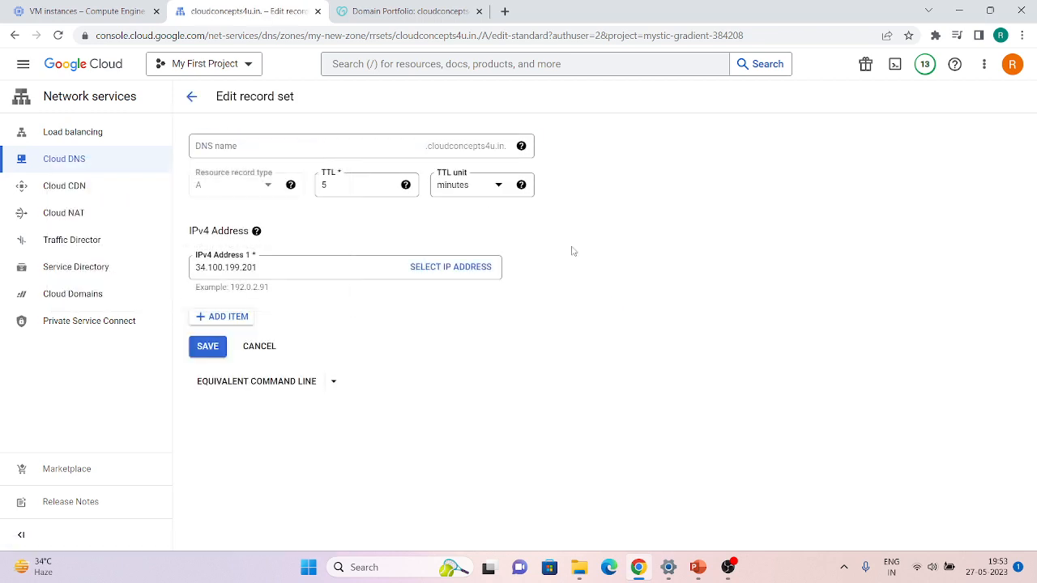
left_click(272, 271)
double_click(272, 271)
key("ctrl+v")
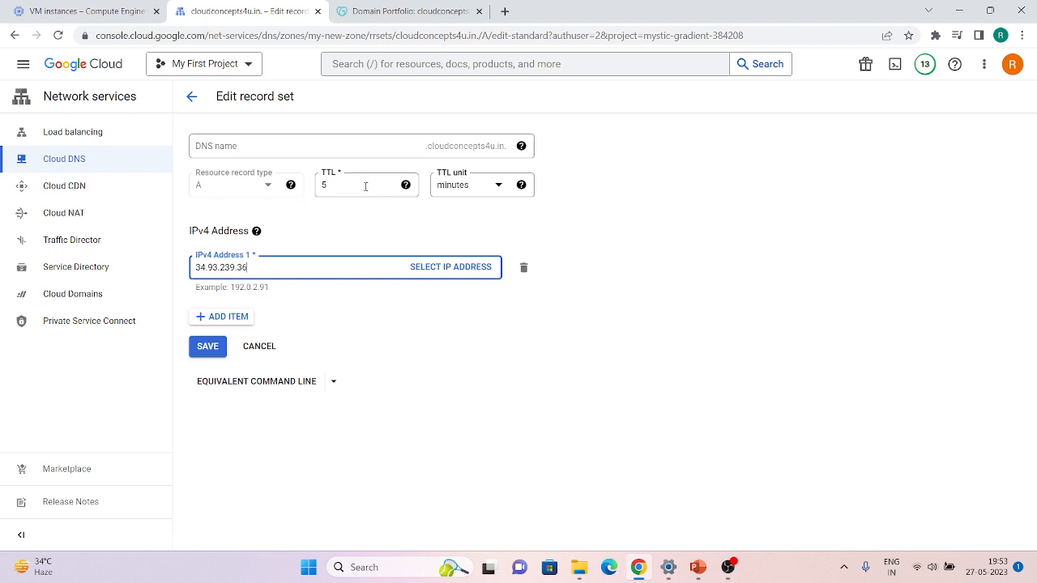
left_click(448, 187)
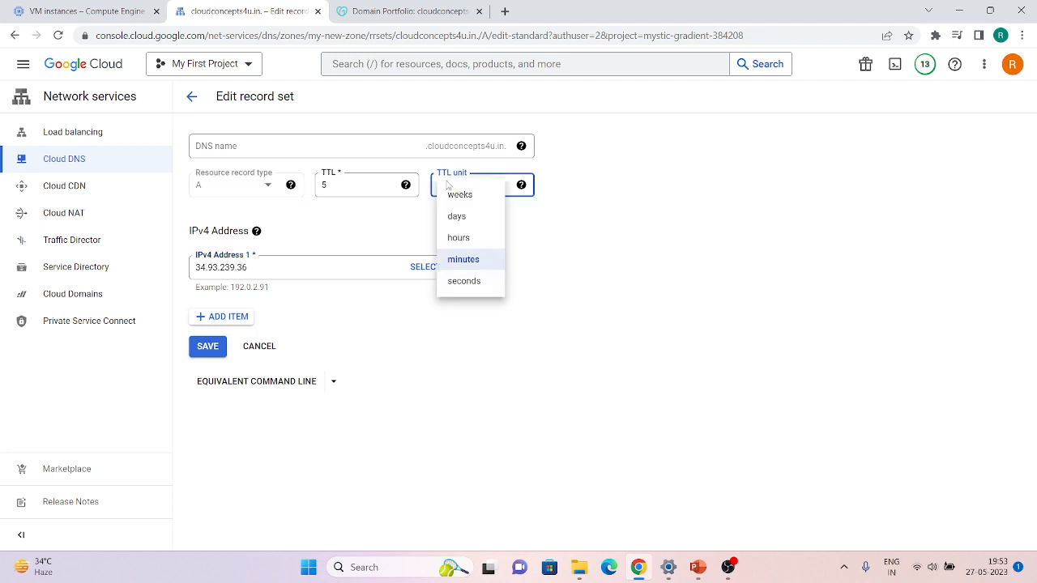
left_click(439, 358)
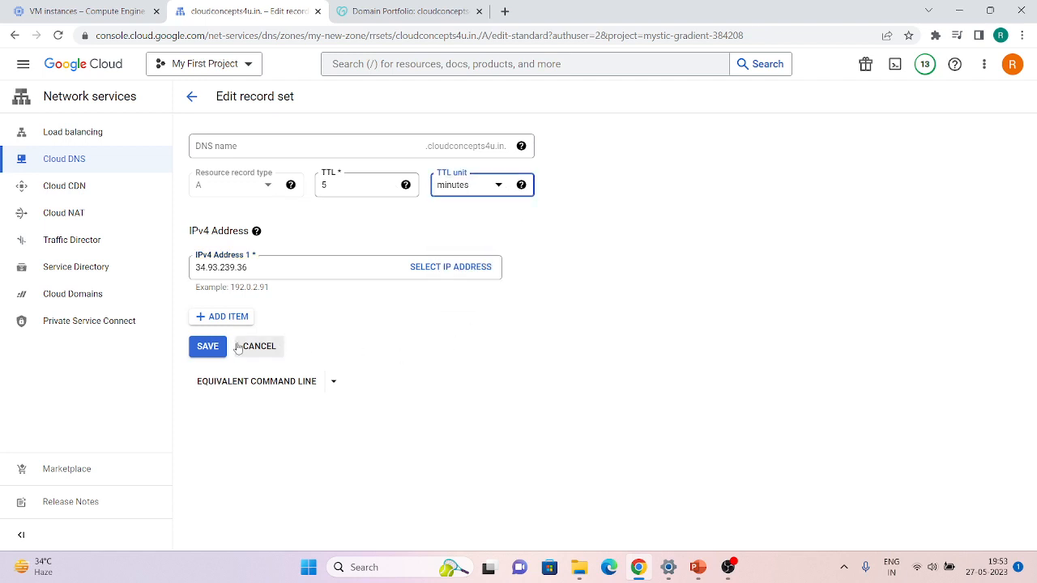
left_click(208, 348)
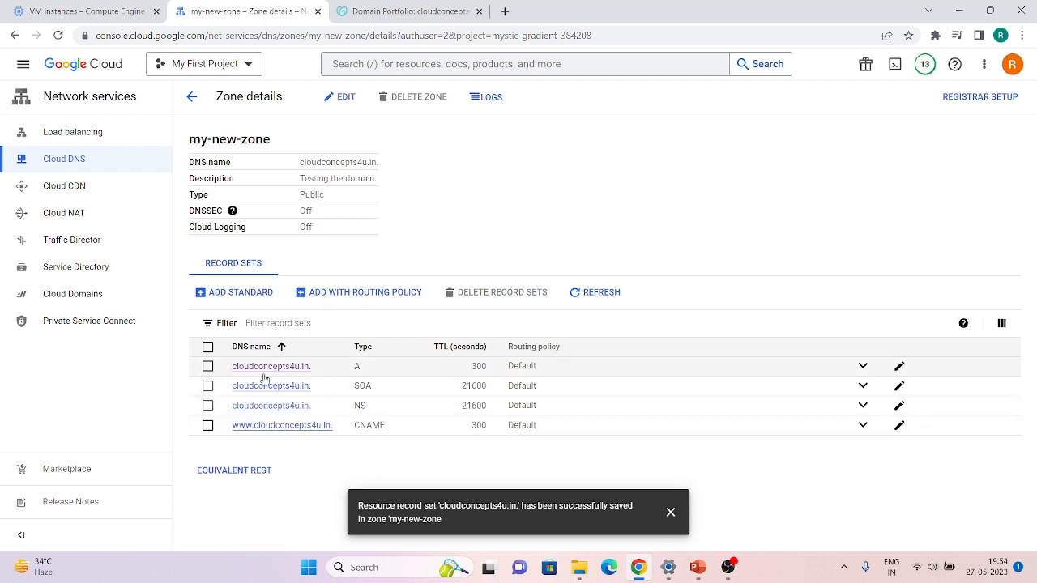
left_click(670, 512)
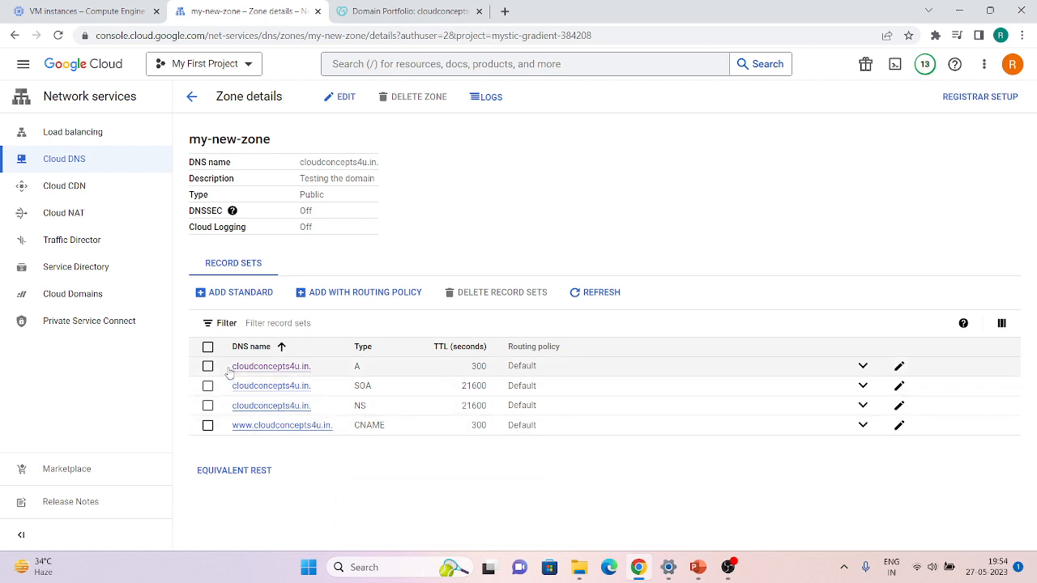
- Copy the A record's DNS name cloudconcepts4u.in. and load it in a new browser tab to test the domain
left_click_drag(230, 371, 323, 374)
key("ctrl+c")
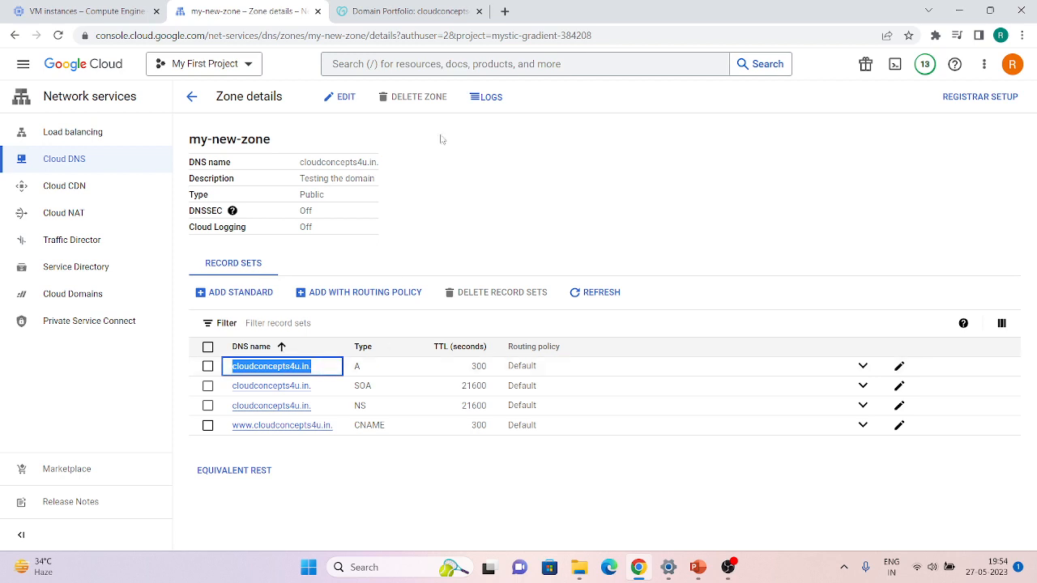
left_click(505, 12)
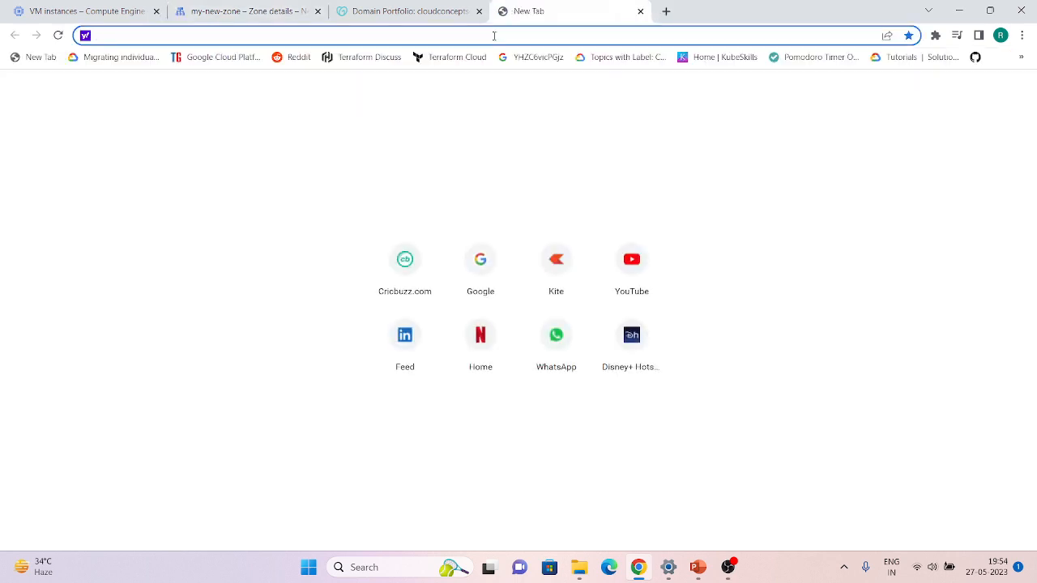
key("ctrl+v")
key("Return")
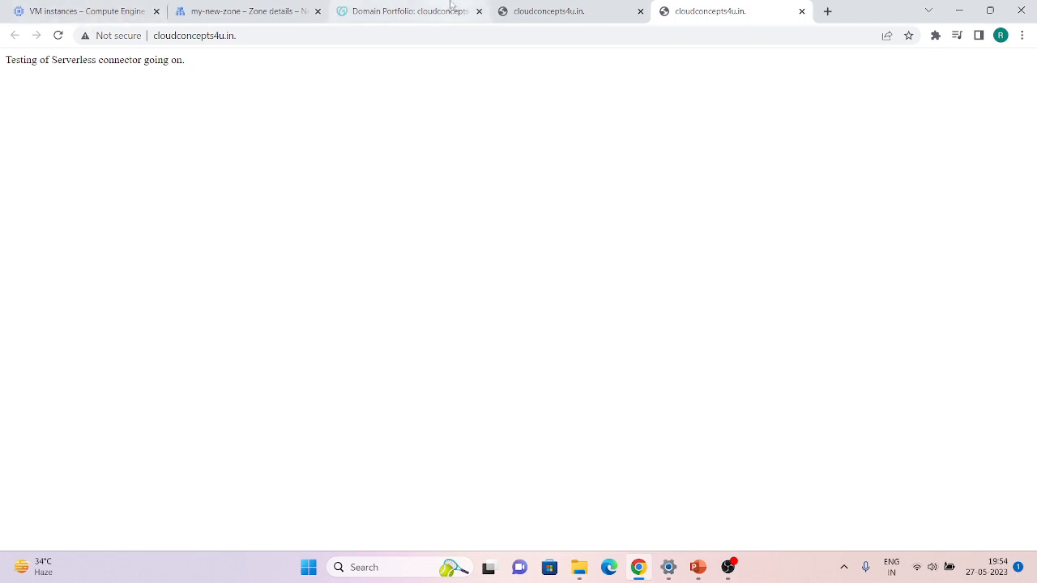
left_click(301, 6)
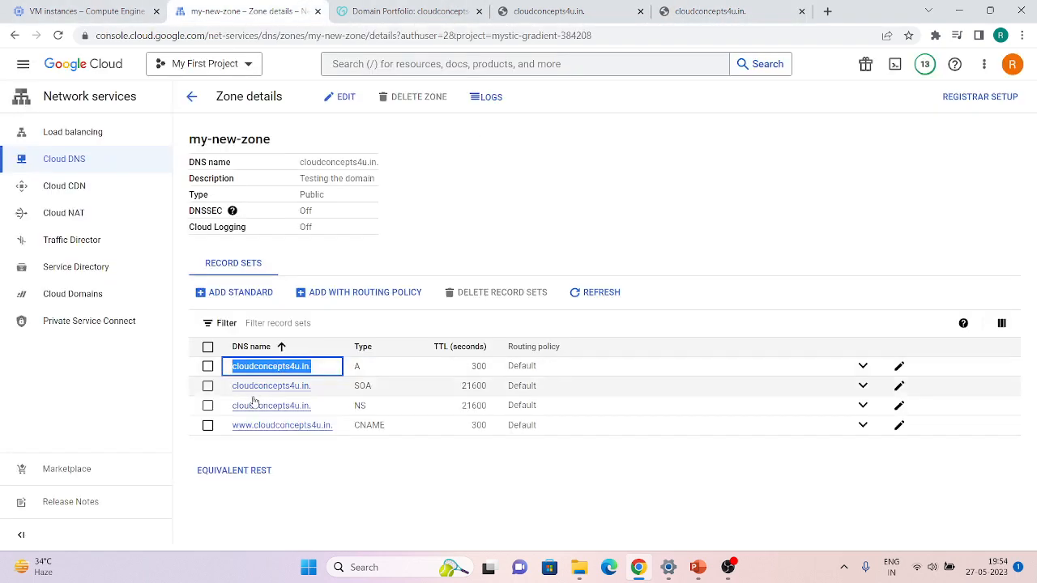
left_click_drag(228, 432, 340, 435)
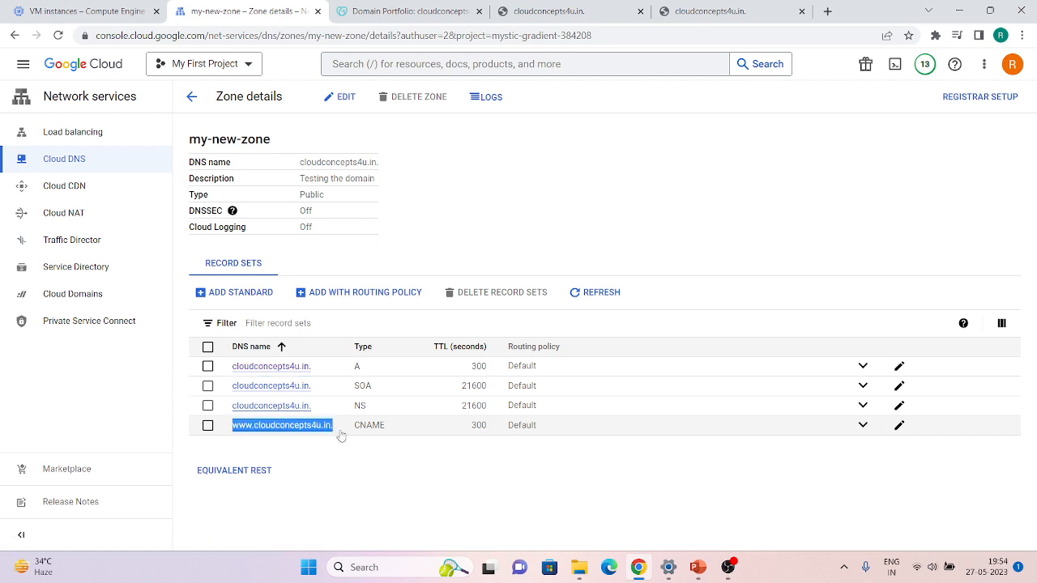
left_click(748, 5)
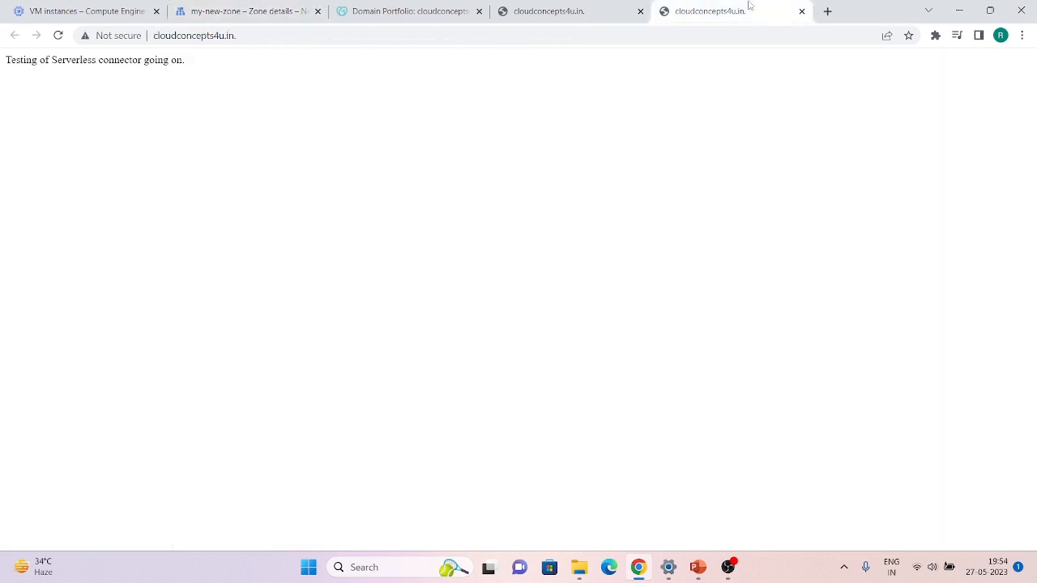
left_click(686, 38)
key("ctrl+a")
key("ctrl+v")
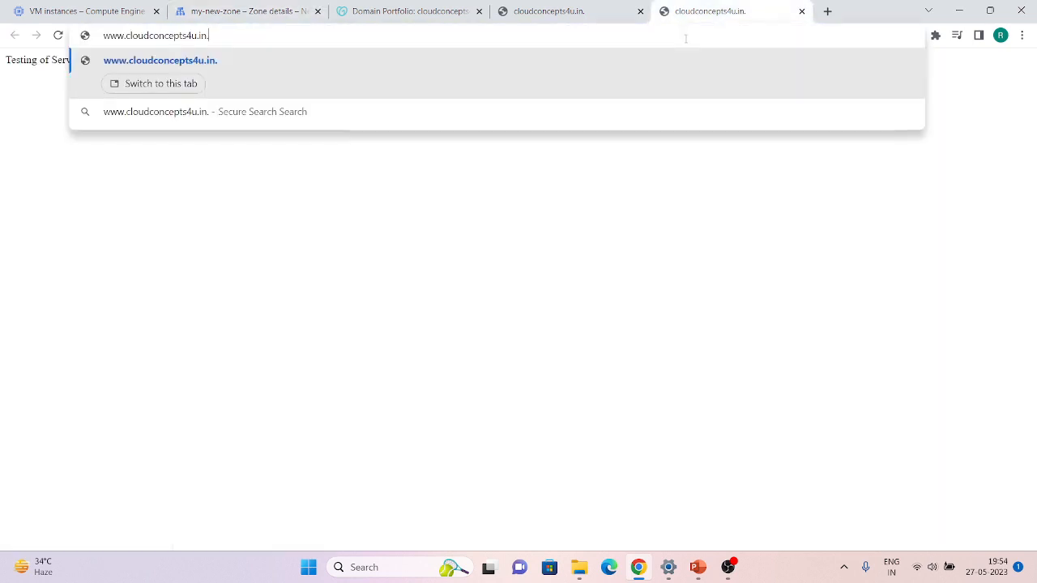
key("Return")
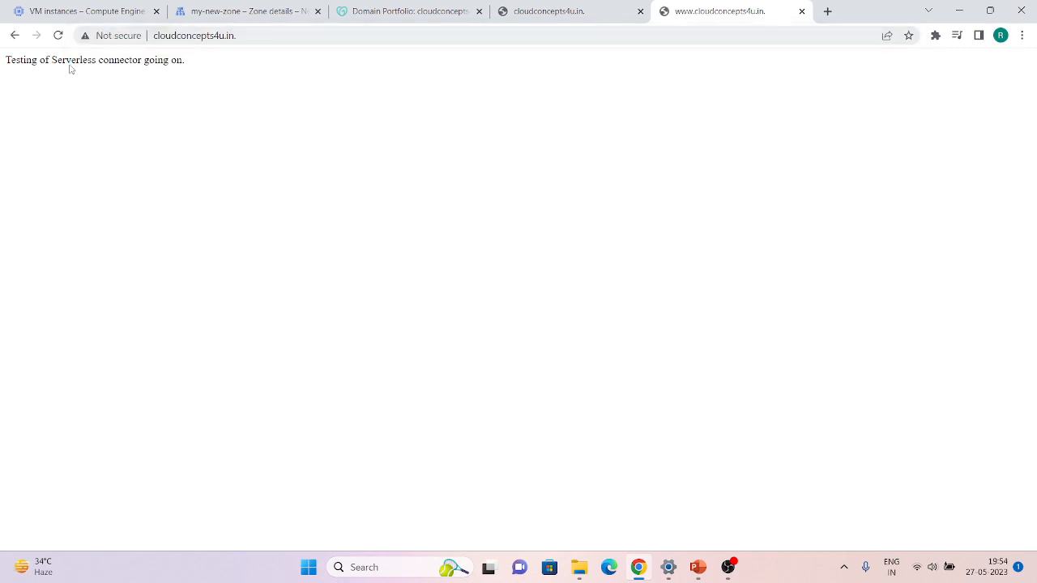
left_click(640, 11)
left_click(640, 11)
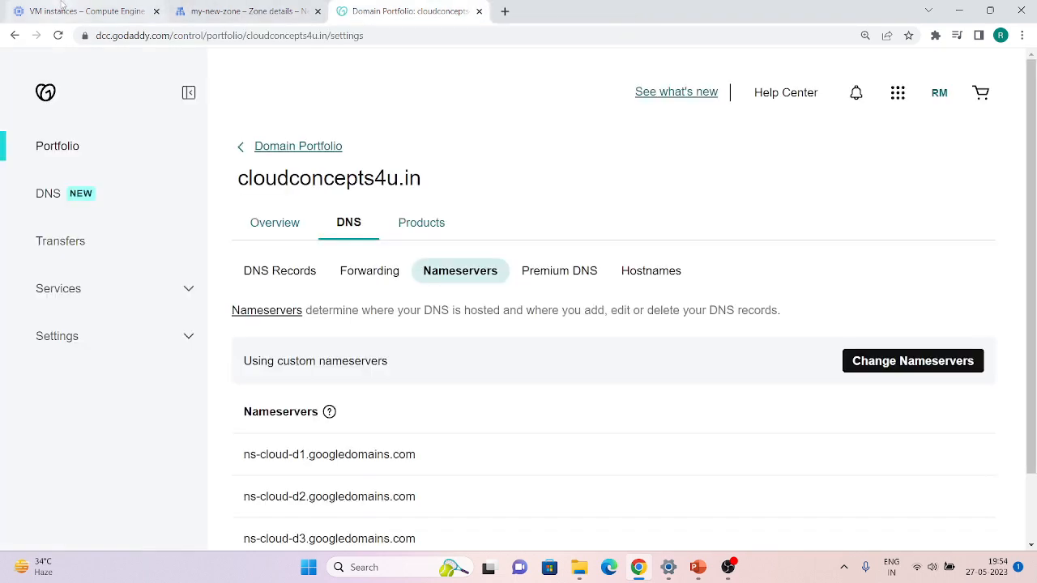
- Open a new standard record set in my-new-zone, examine the available resource record types, and leave without creating it
left_click(207, 6)
left_click(436, 475)
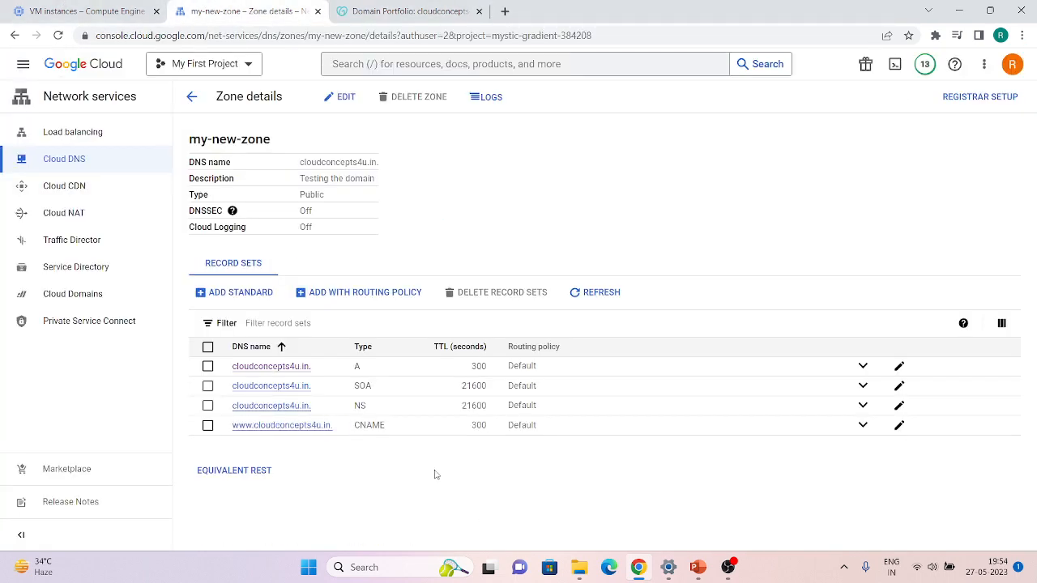
left_click(229, 293)
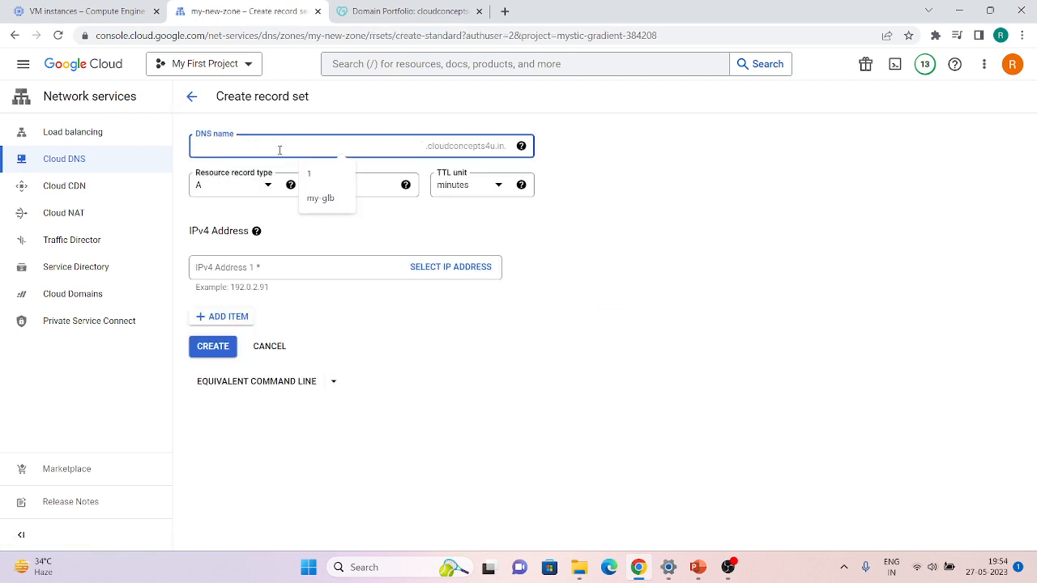
left_click(423, 241)
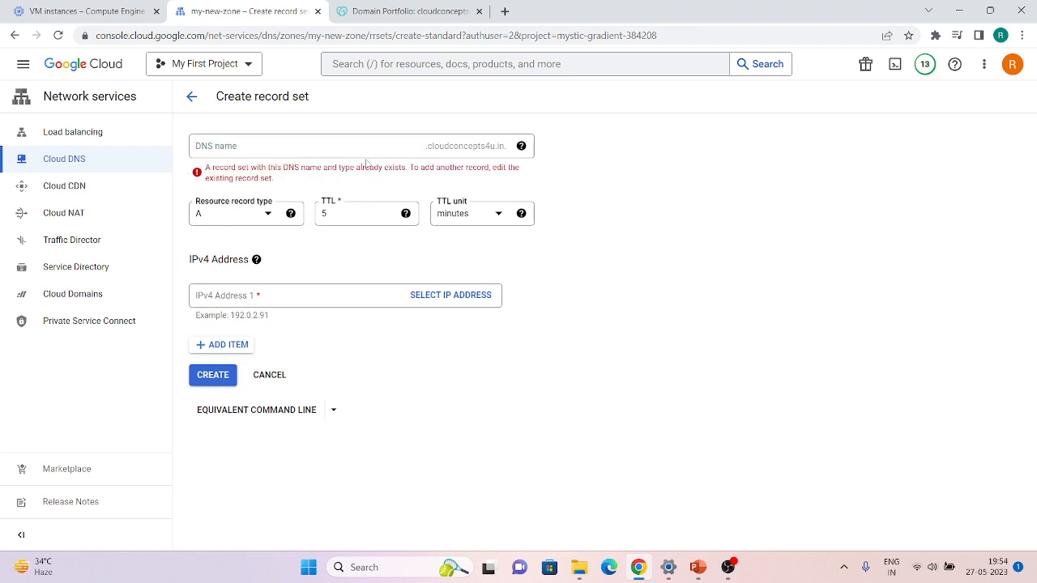
left_click(239, 214)
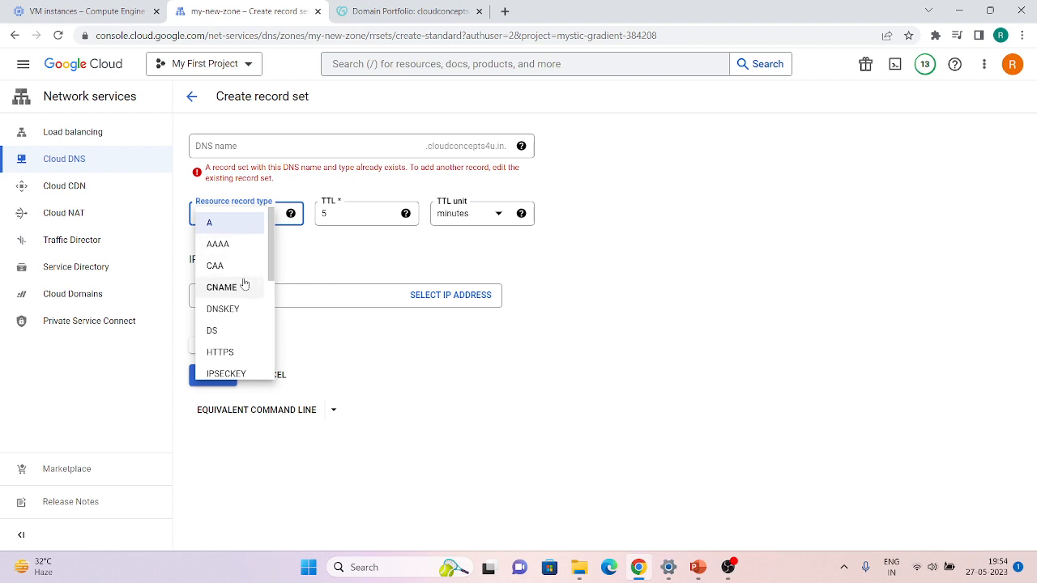
scroll(227, 318, "down", 3)
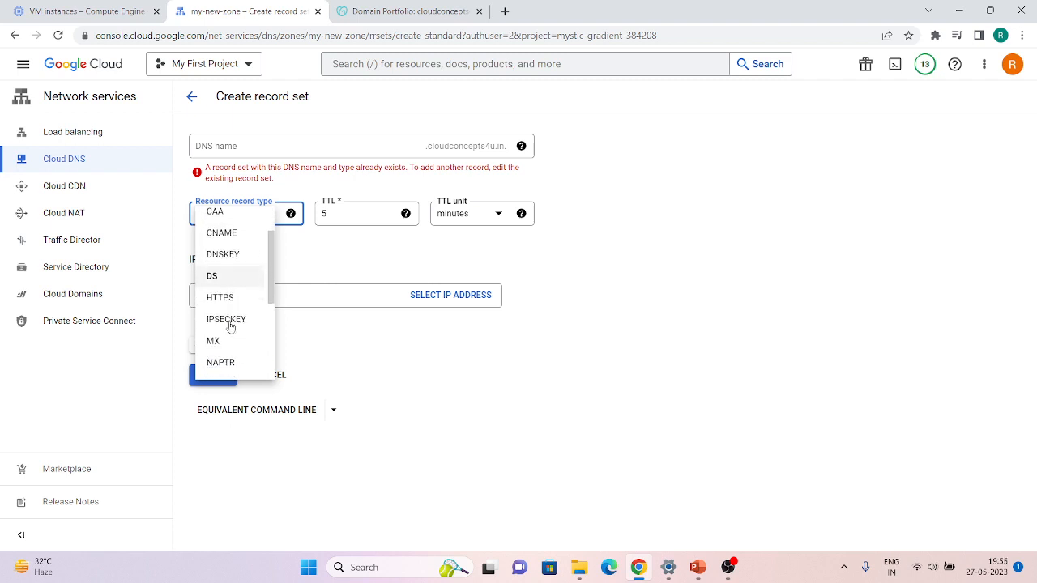
scroll(230, 326, "down", 3)
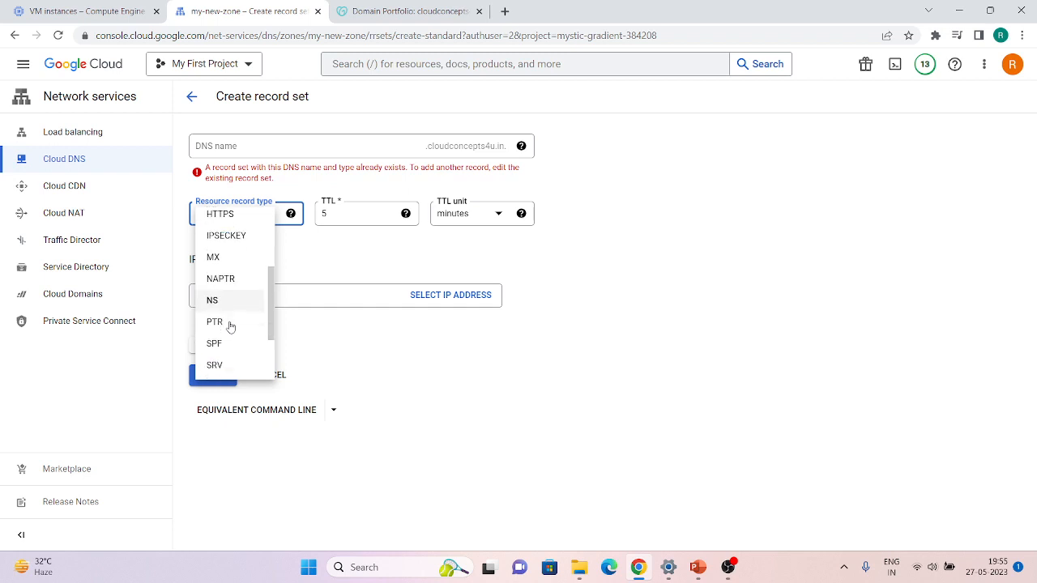
left_click(364, 265)
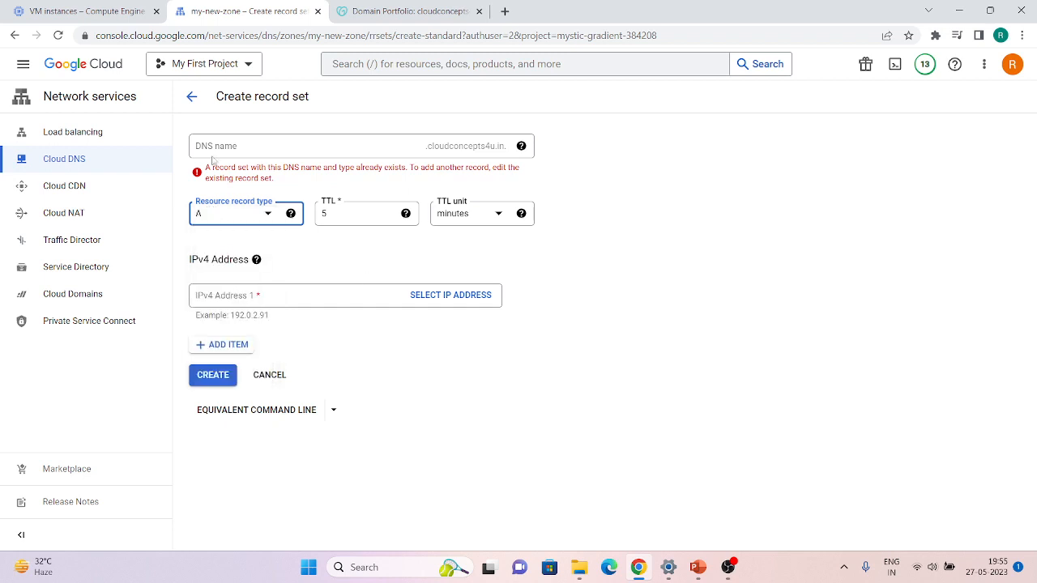
left_click(203, 107)
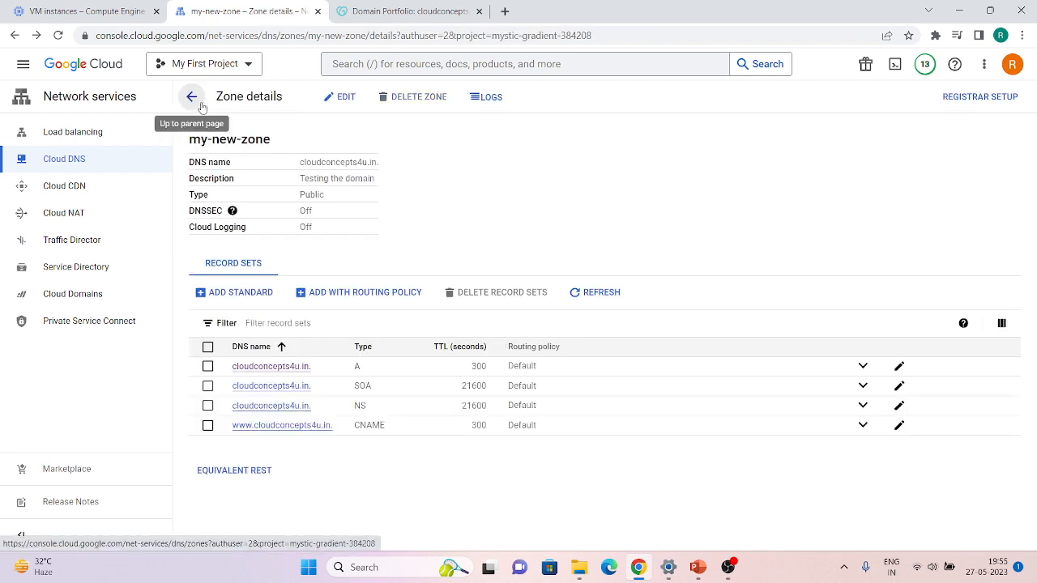
- Start a new private DNS zone with the zone name my-first-private-zone and the DNS name cloudconcepts.private
left_click(201, 106)
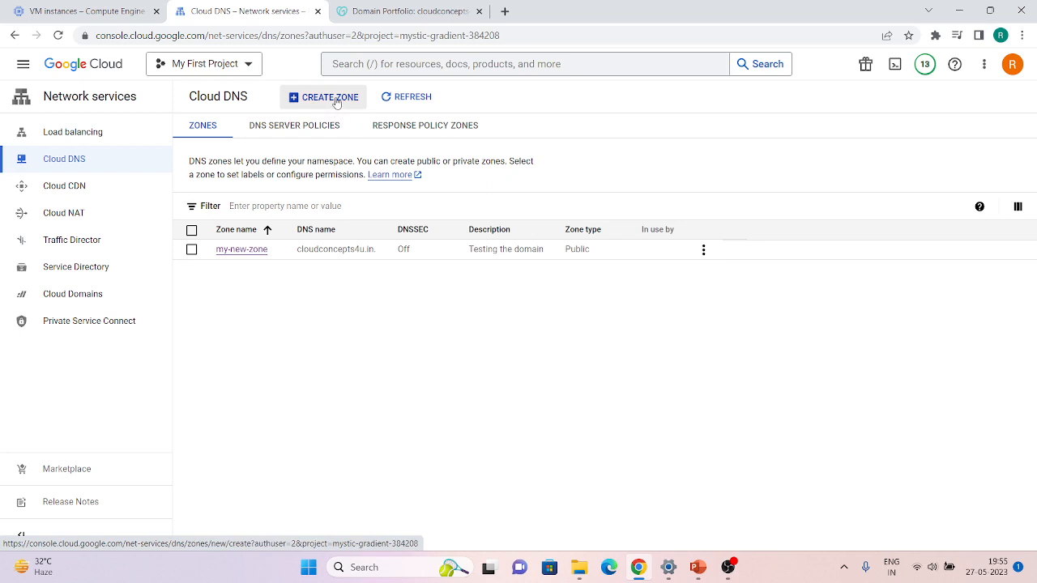
left_click(336, 101)
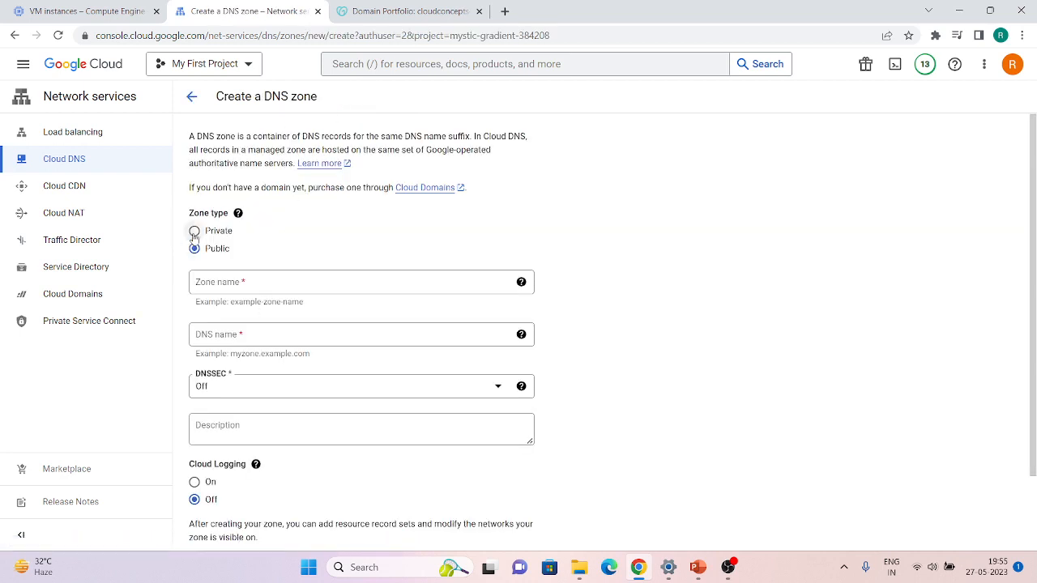
left_click(195, 232)
left_click(233, 283)
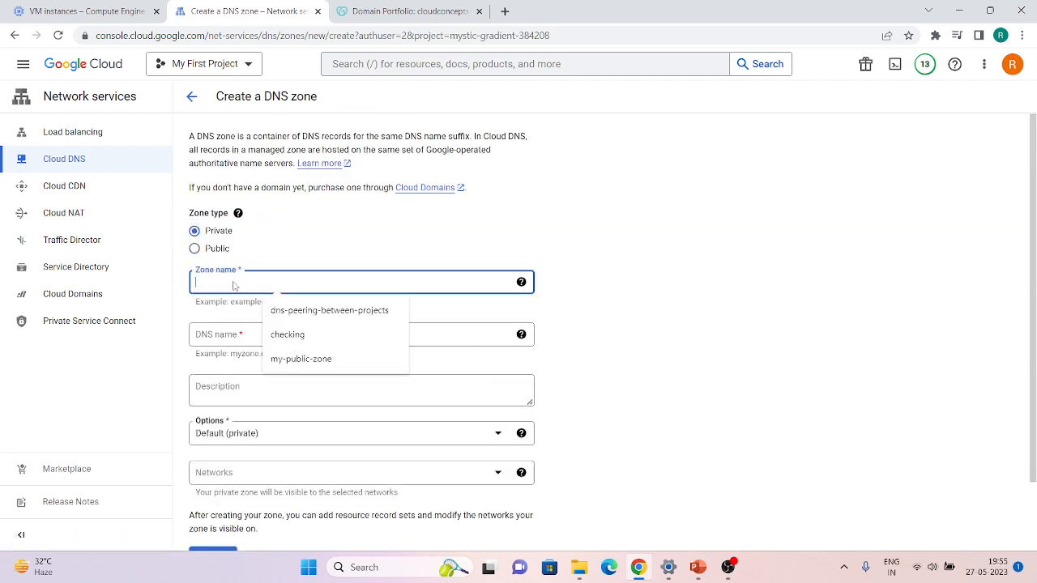
type("my-fri")
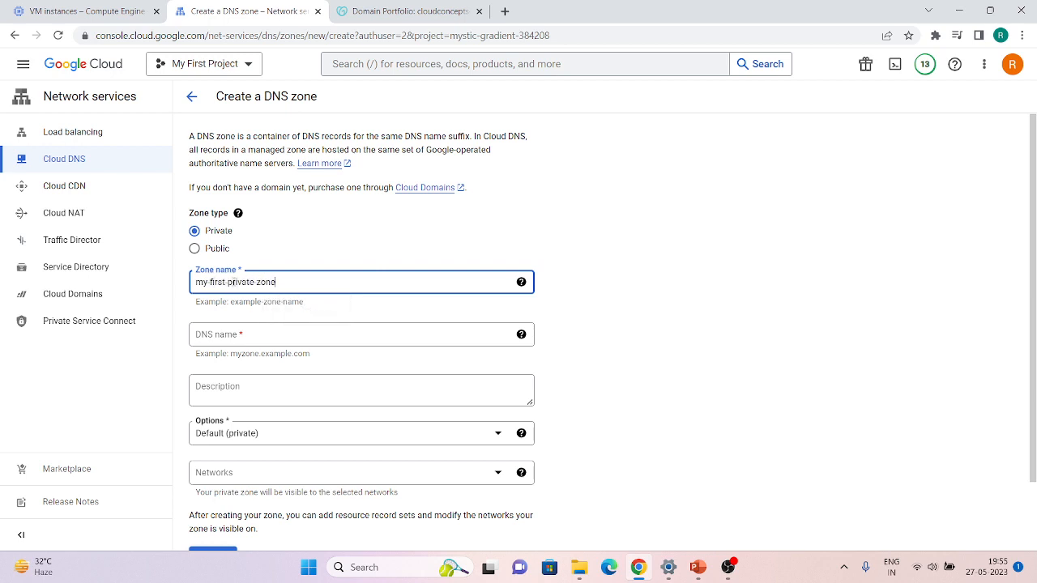
left_click(277, 337)
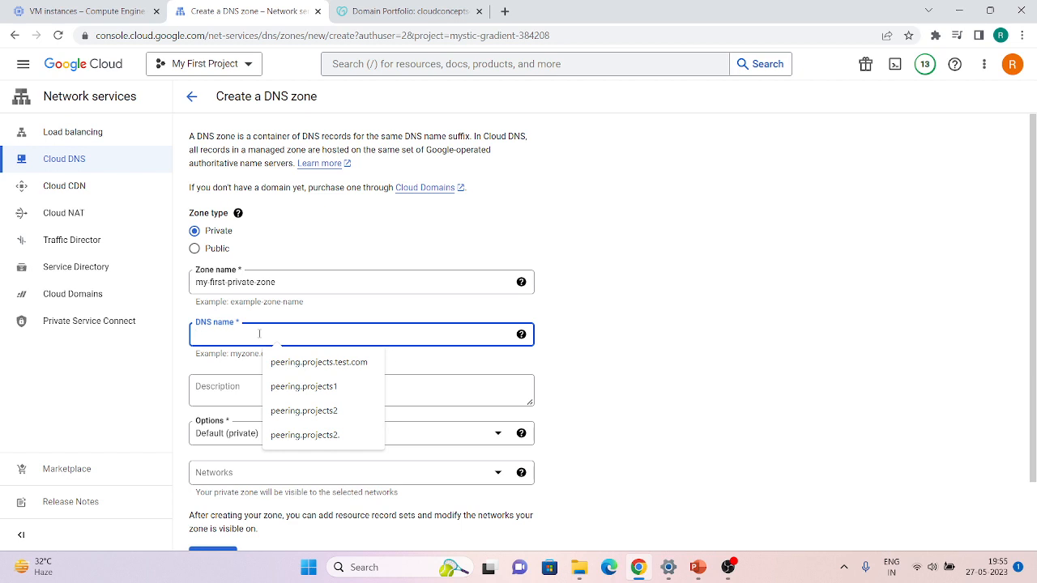
type("cloudconcepts.private")
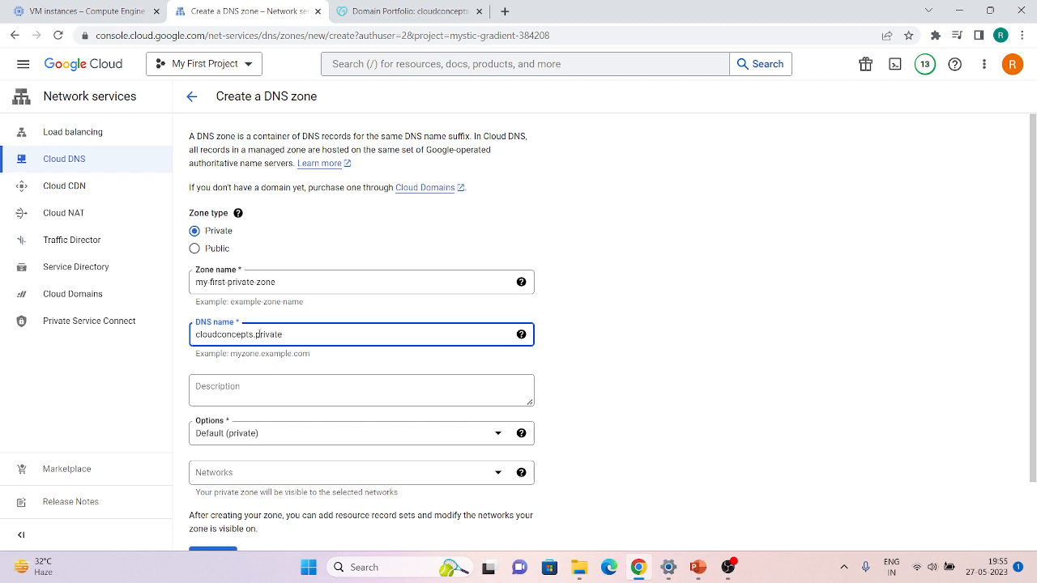
- Keep the Default (private) option, make the zone visible to the second-vpc network, and create the private zone
scroll(258, 336, "down", 1)
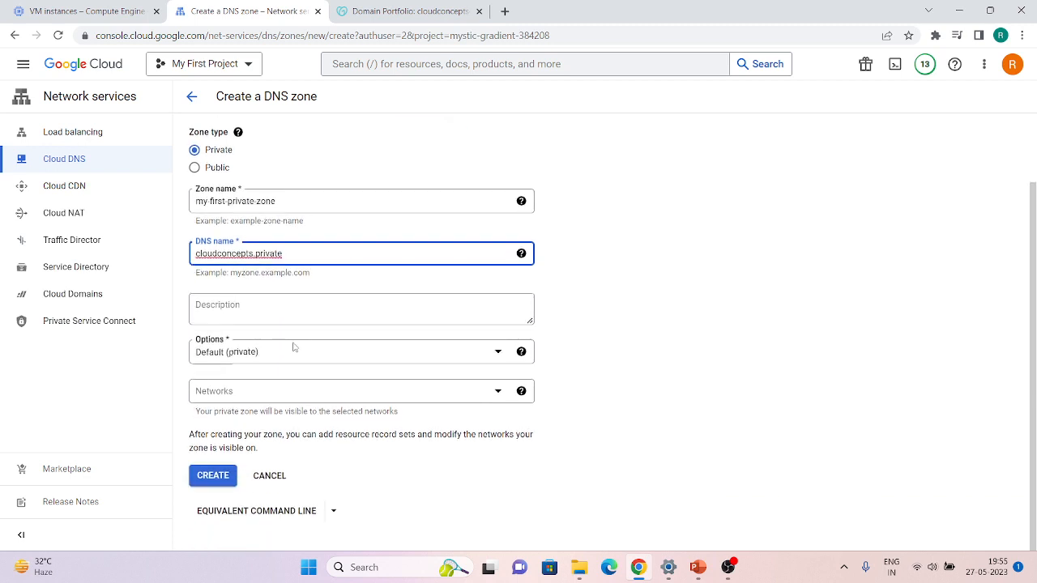
left_click(295, 347)
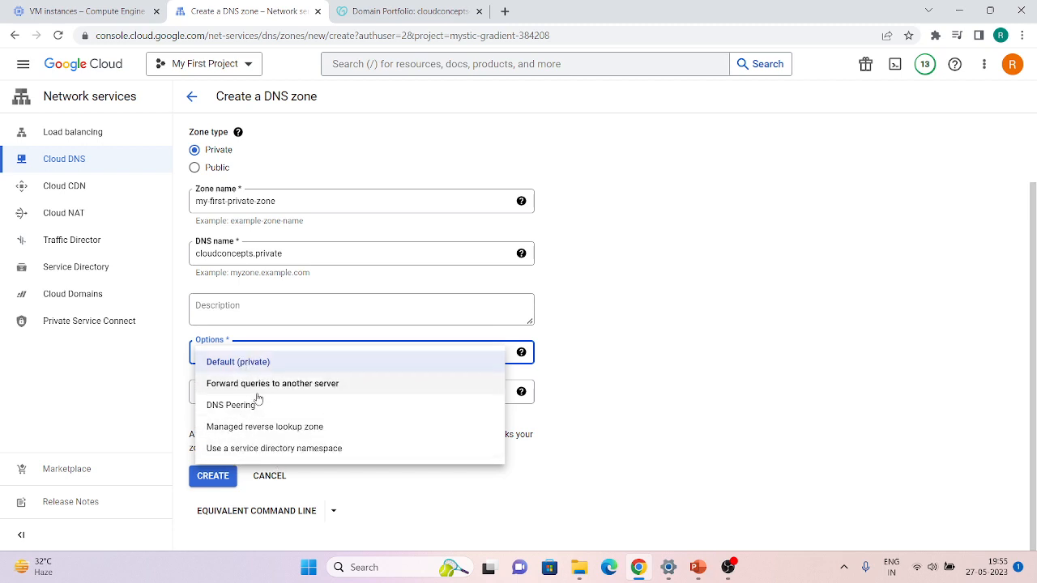
left_click(612, 359)
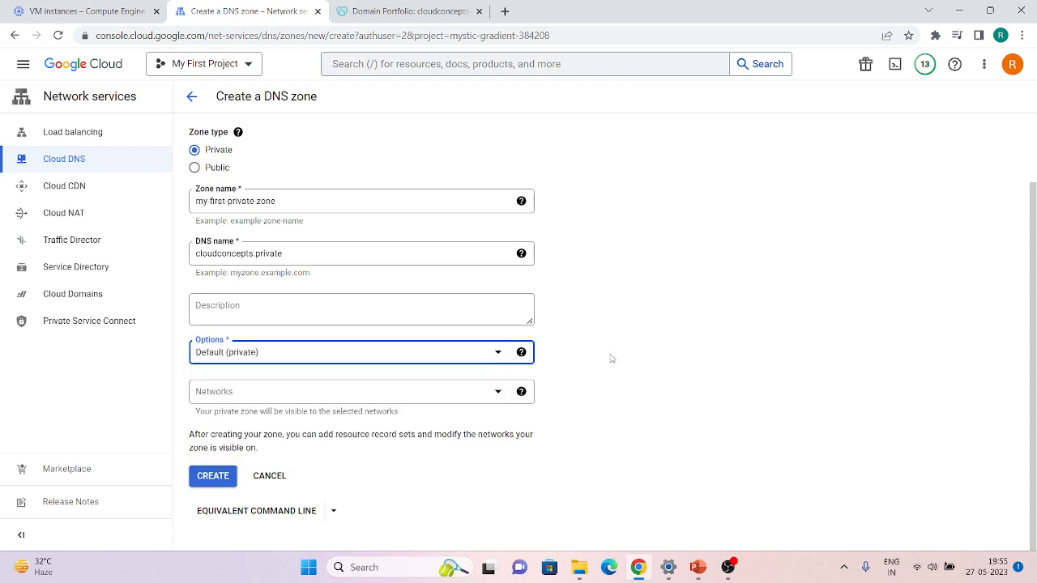
left_click(304, 392)
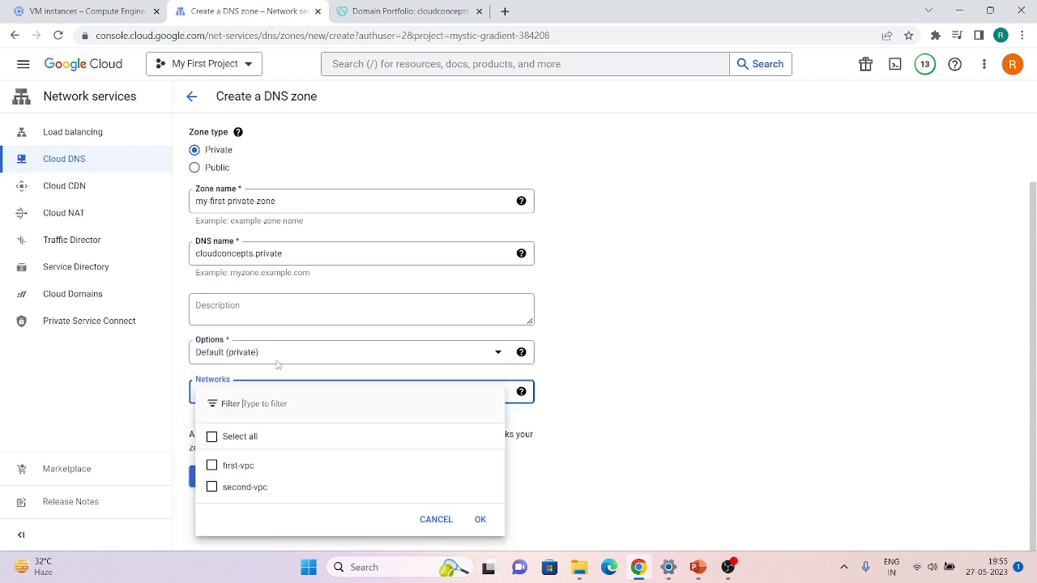
left_click(393, 490)
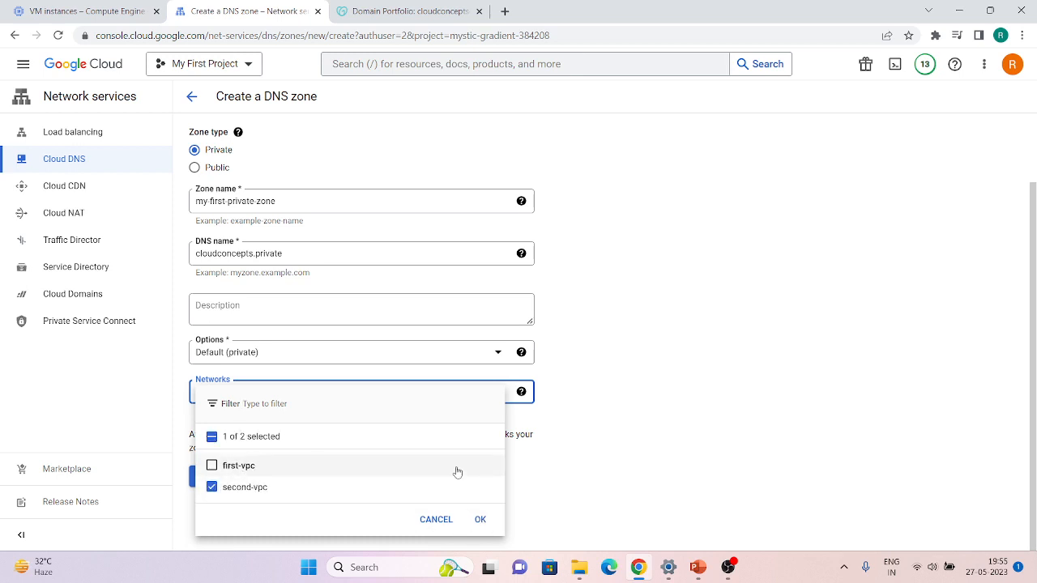
left_click(479, 519)
left_click(206, 476)
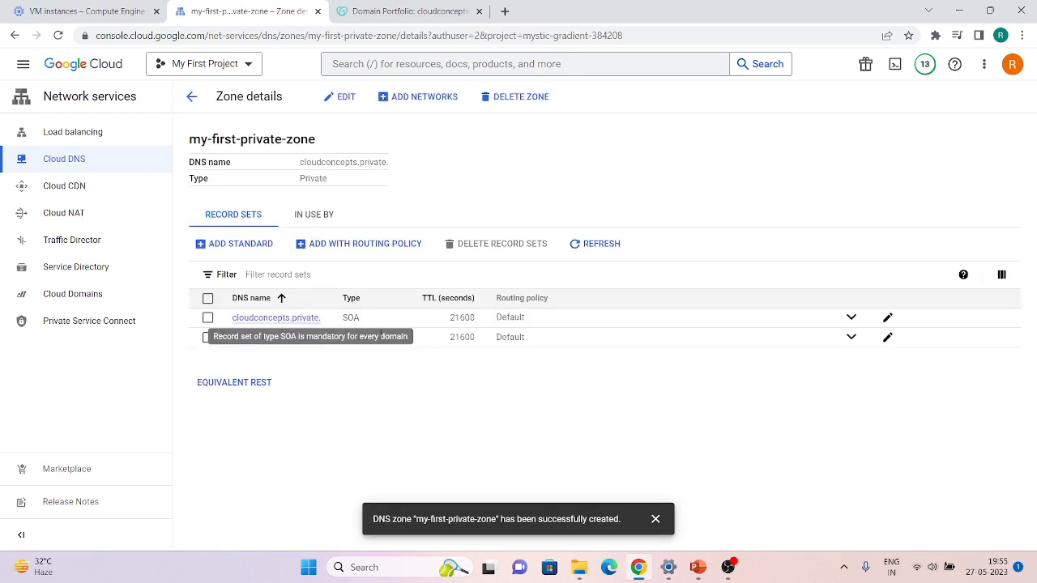
- Start a standard record set in my-first-private-zone with the DNS name testing, keeping record type A
left_click(240, 244)
left_click(297, 156)
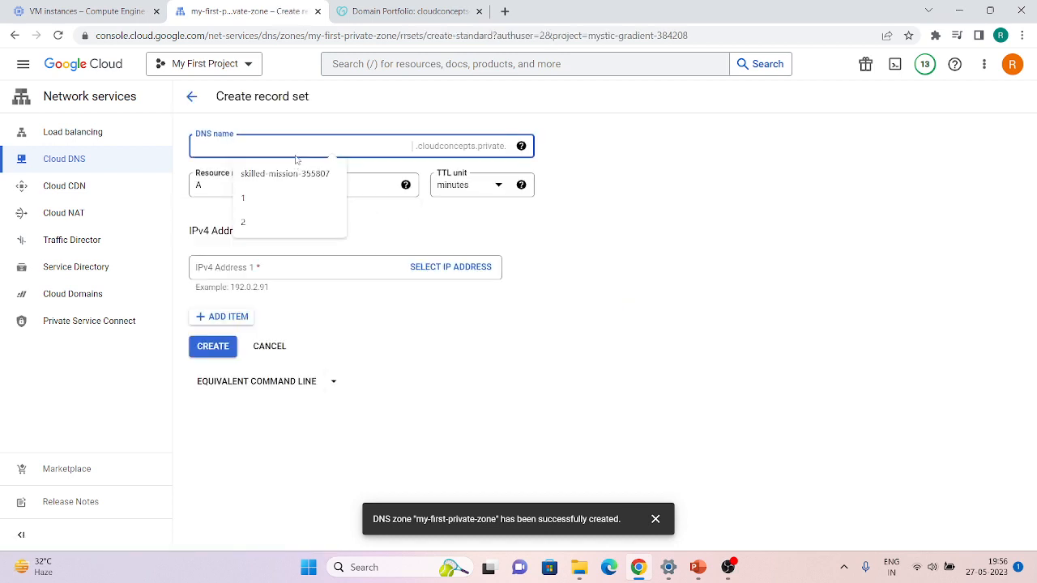
left_click(402, 241)
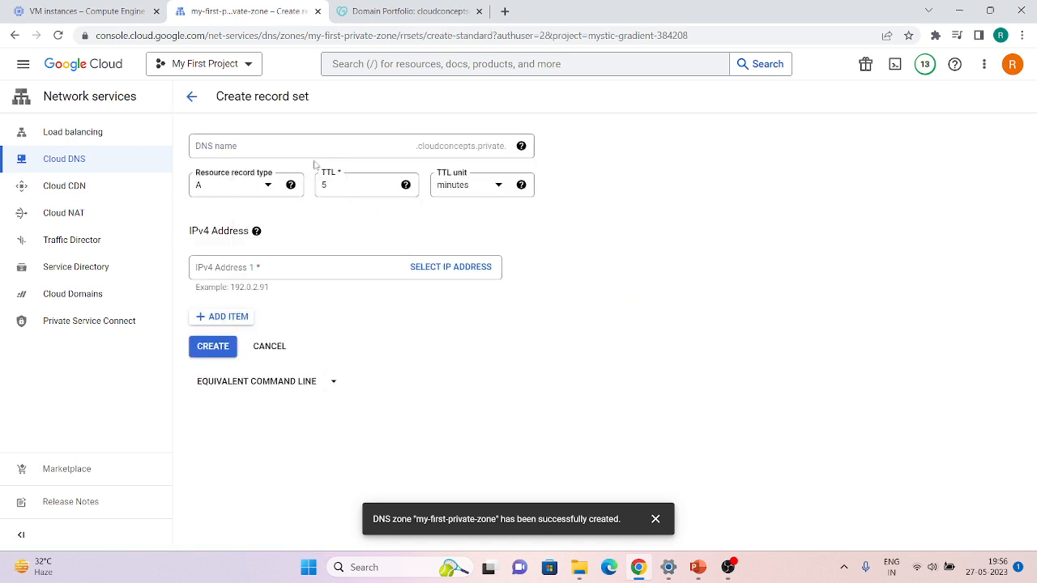
left_click(290, 145)
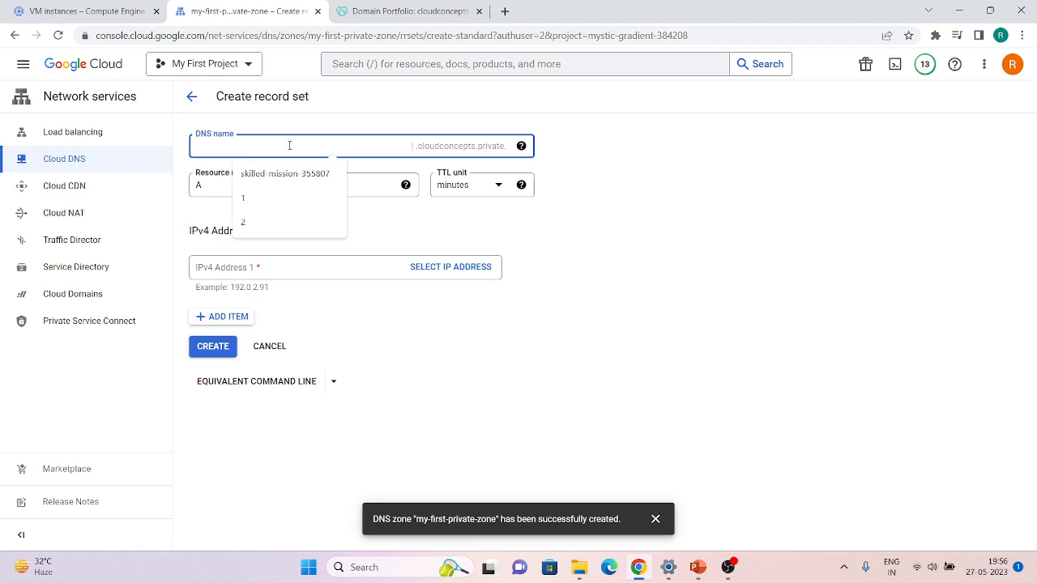
type("testing")
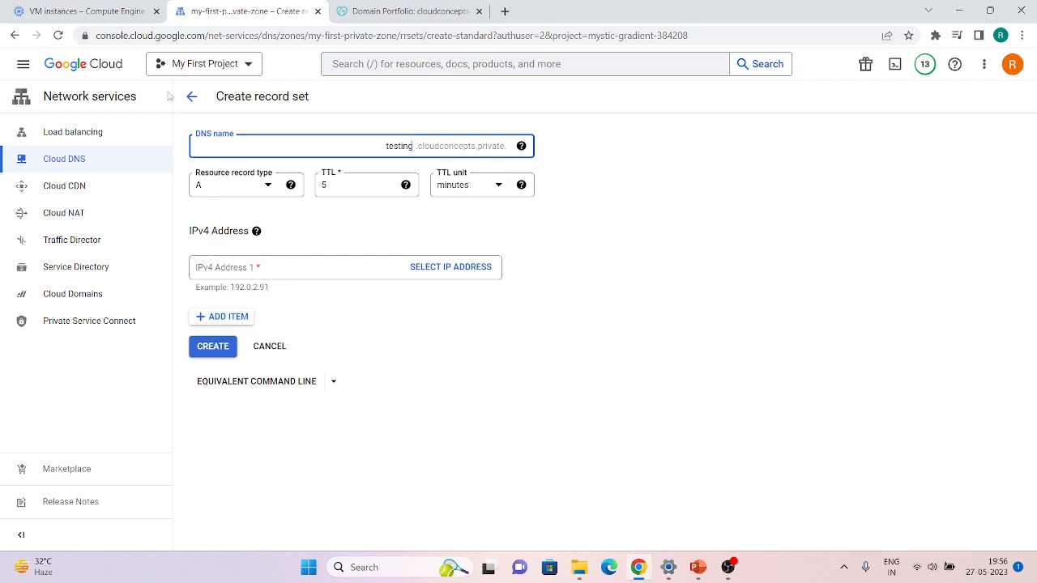
- Set the record's IPv4 address to testing-vm's internal IP 192.168.1.3 and create the record set
left_click(75, 7)
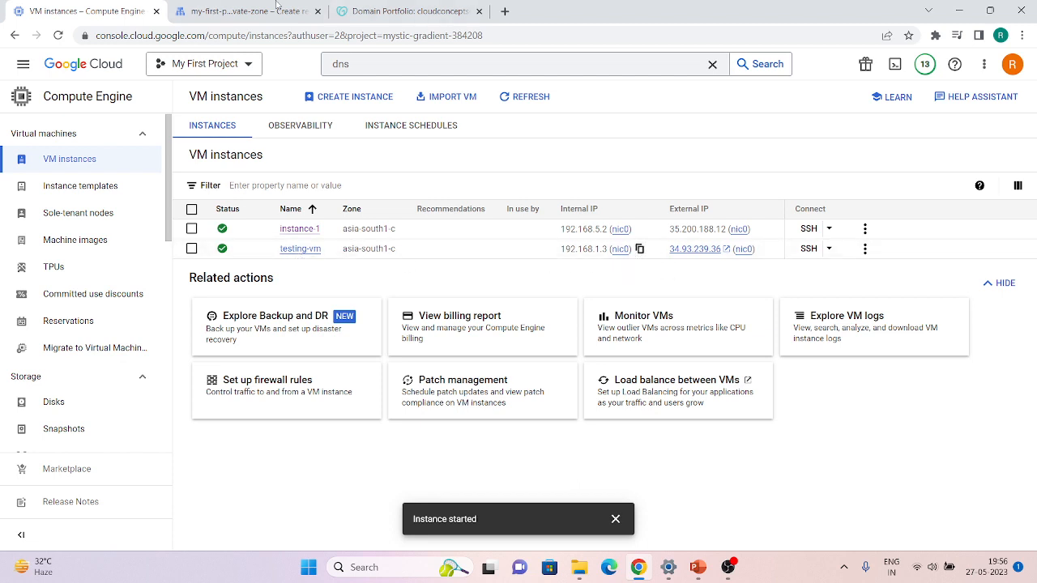
left_click(209, 8)
left_click(261, 268)
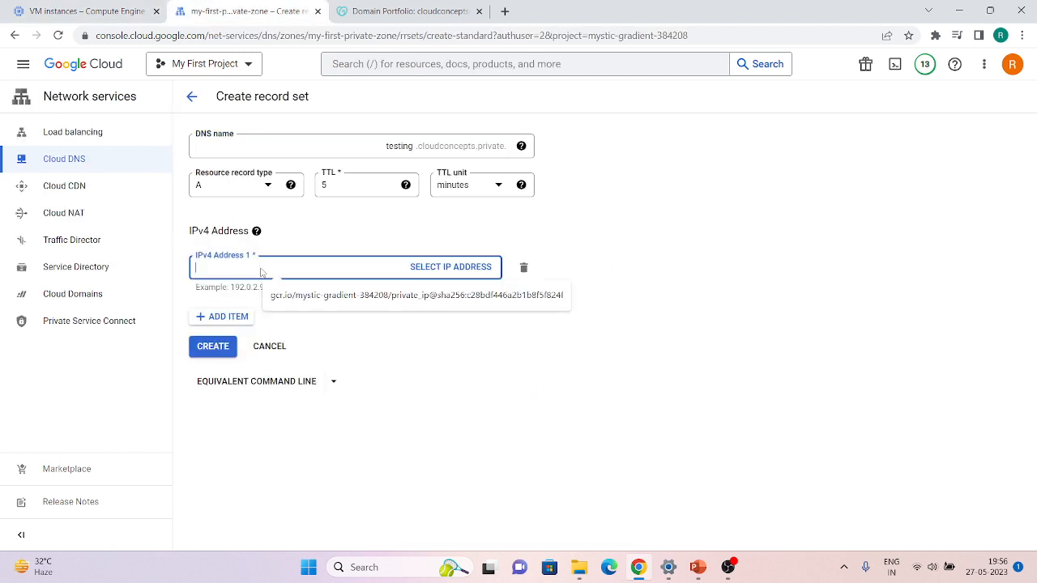
key("ctrl+v")
left_click(215, 350)
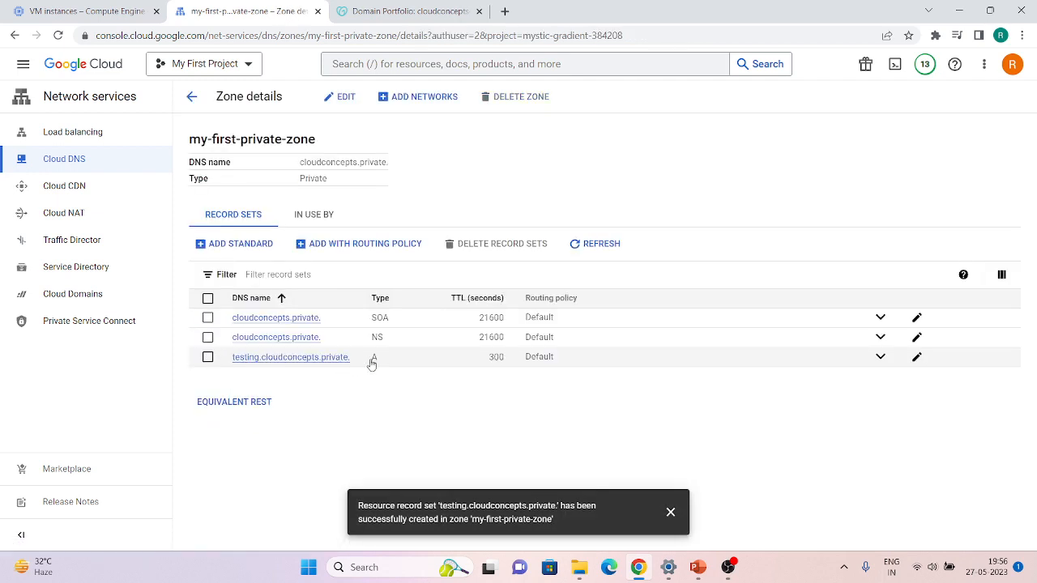
- Open an SSH-in-browser session to instance-1 from the VM instances list
left_click(36, 5)
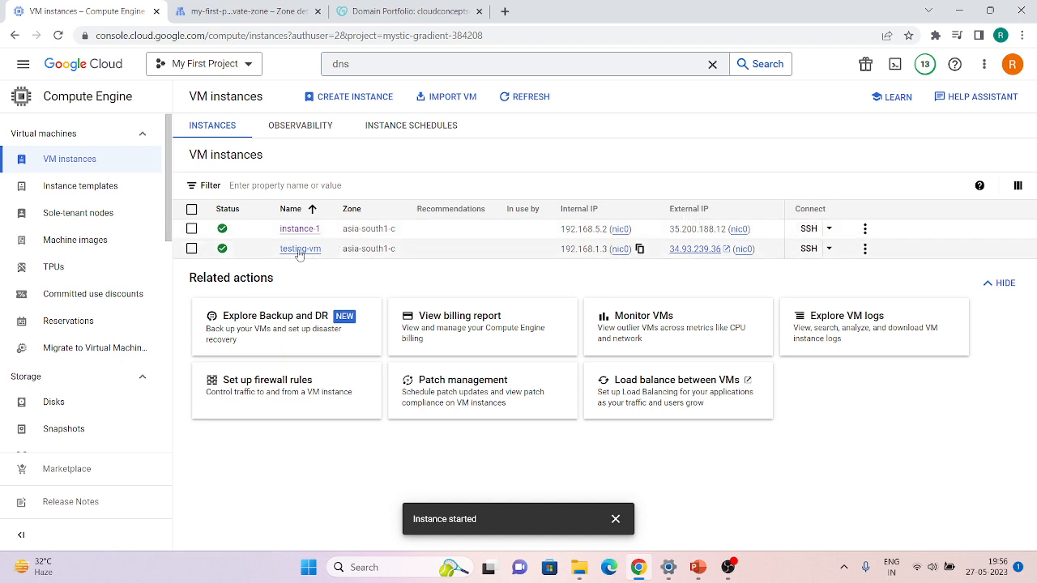
left_click(810, 228)
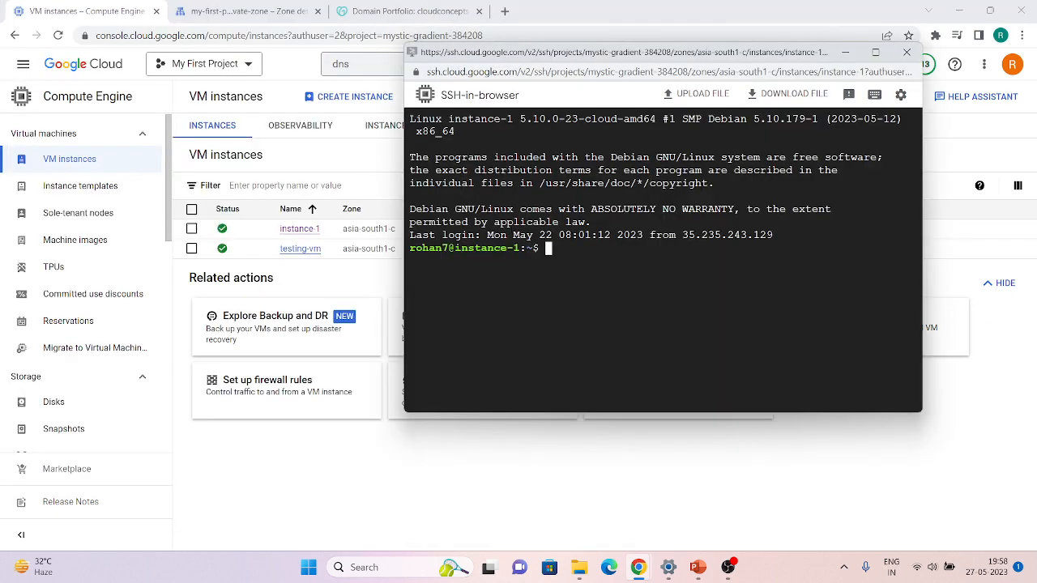
key("Return")
key("Return")
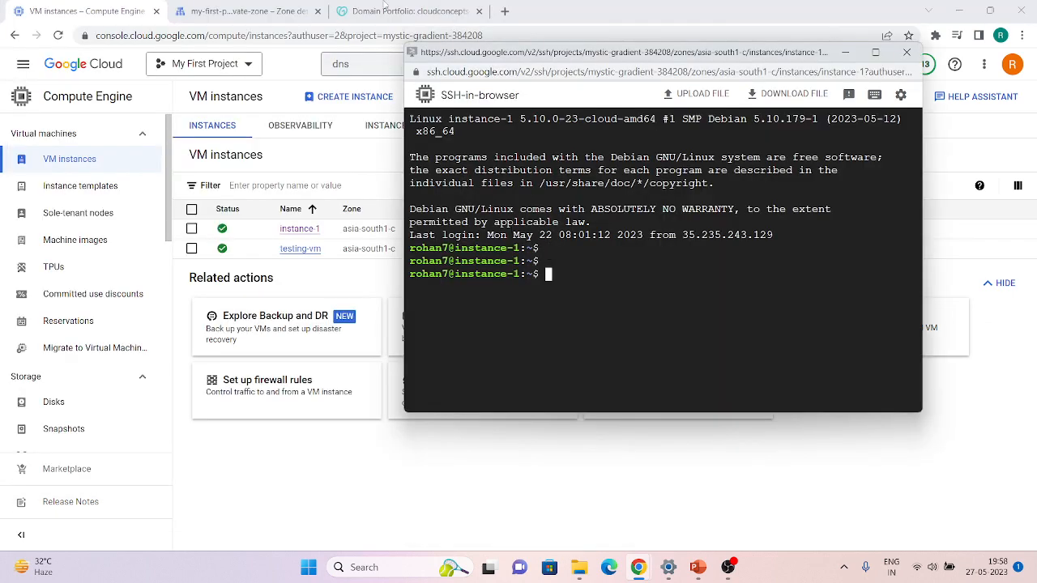
- Copy the A record's DNS name from my-first-private-zone and run nslookup testing.cloudconcepts.private. in the instance-1 SSH session
left_click(258, 10)
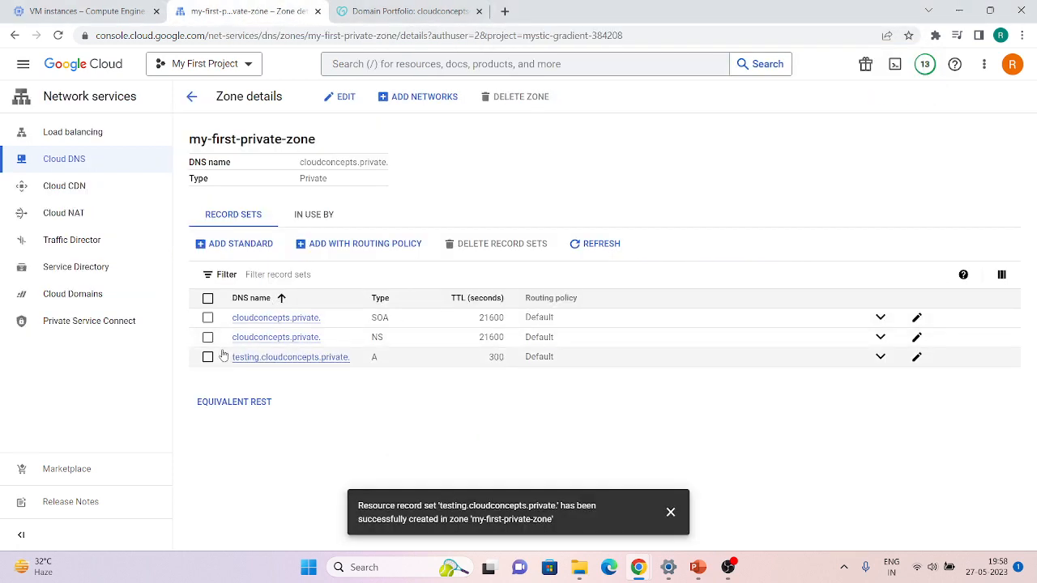
left_click_drag(232, 357, 358, 370)
key("ctrl+c")
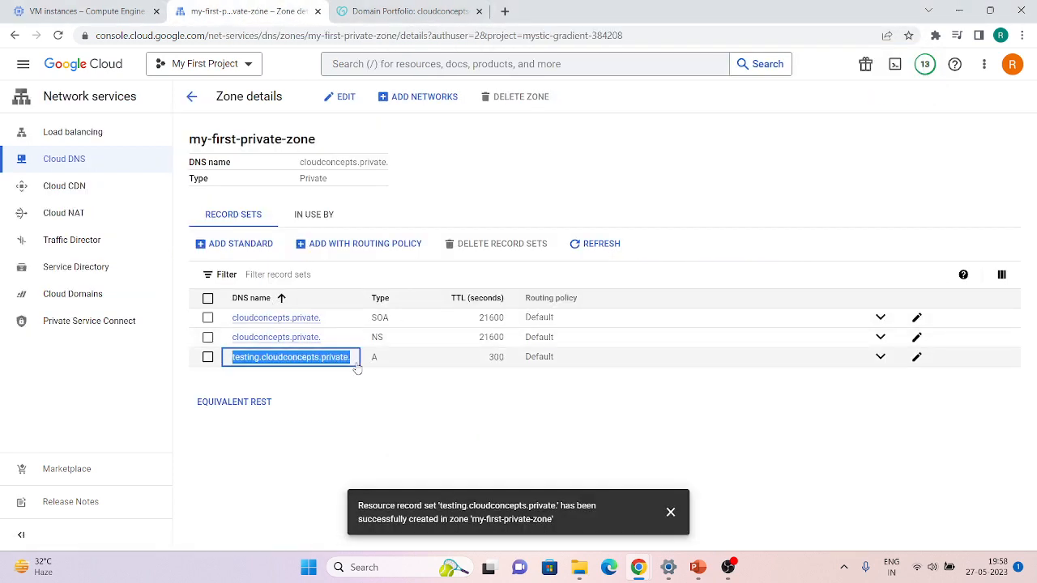
left_click(89, 11)
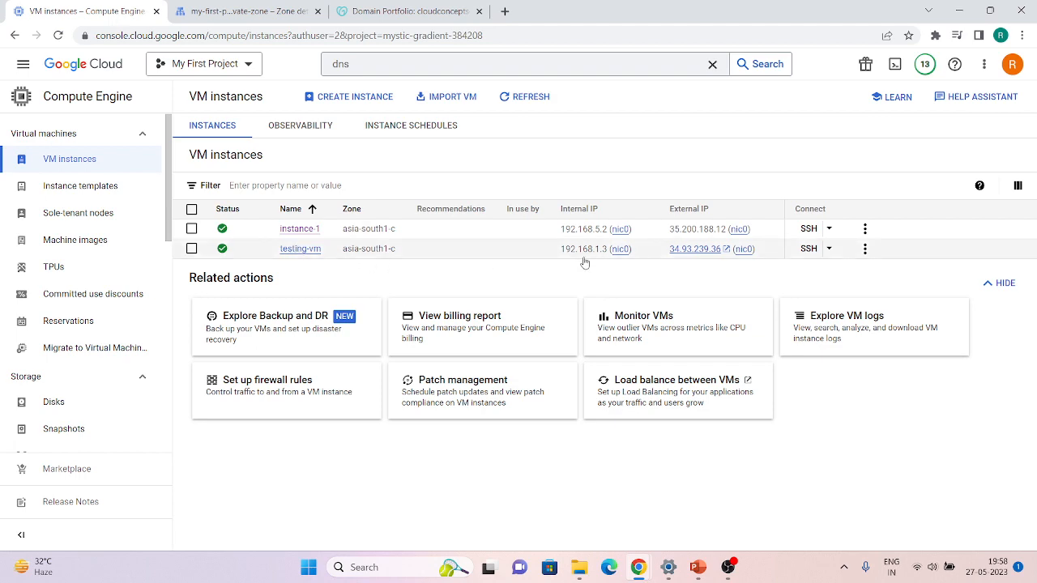
key("alt+Tab")
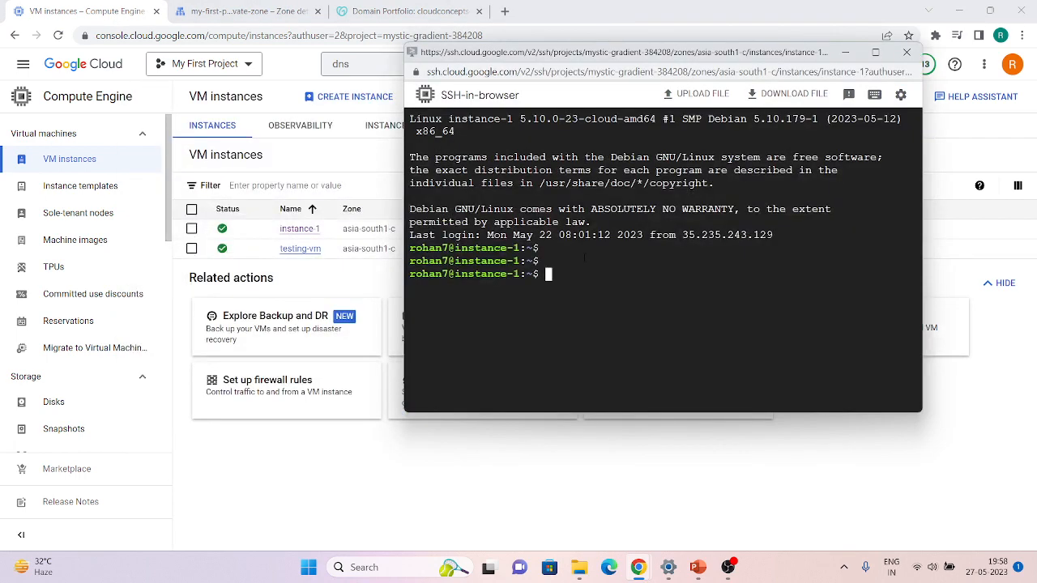
type("nslookup")
key("ctrl+v")
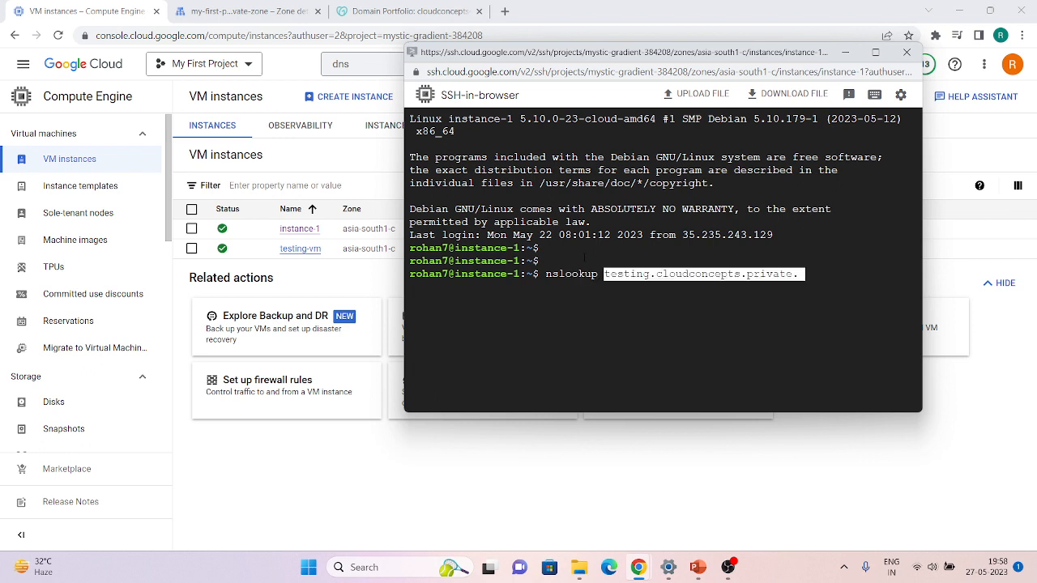
key("Return")
left_click_drag(531, 339, 494, 351)
left_click(494, 350)
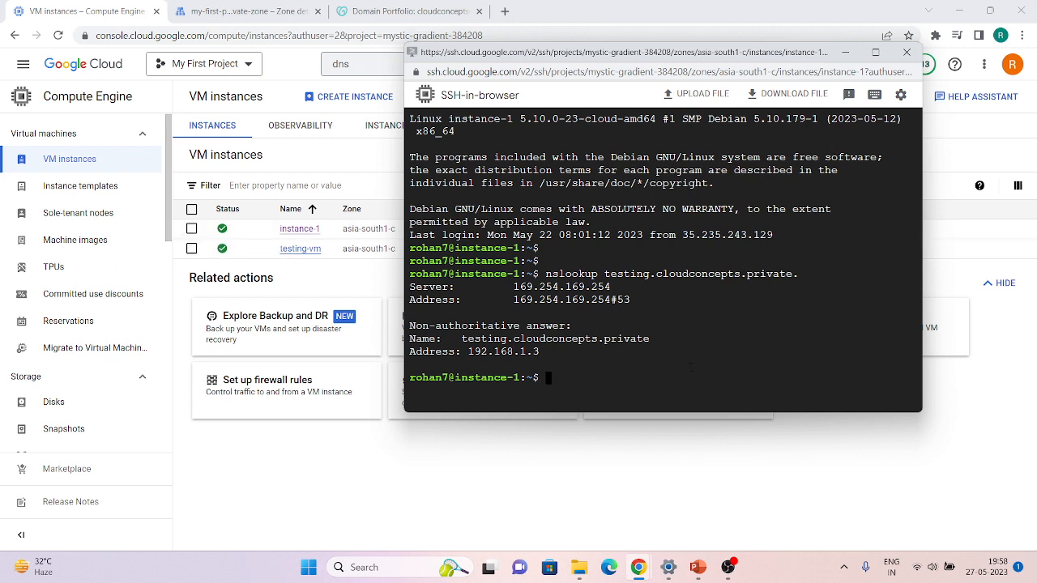
- Try to request the private DNS name with curl using the text on the clipboard
key("Return")
key("Return")
type("c")
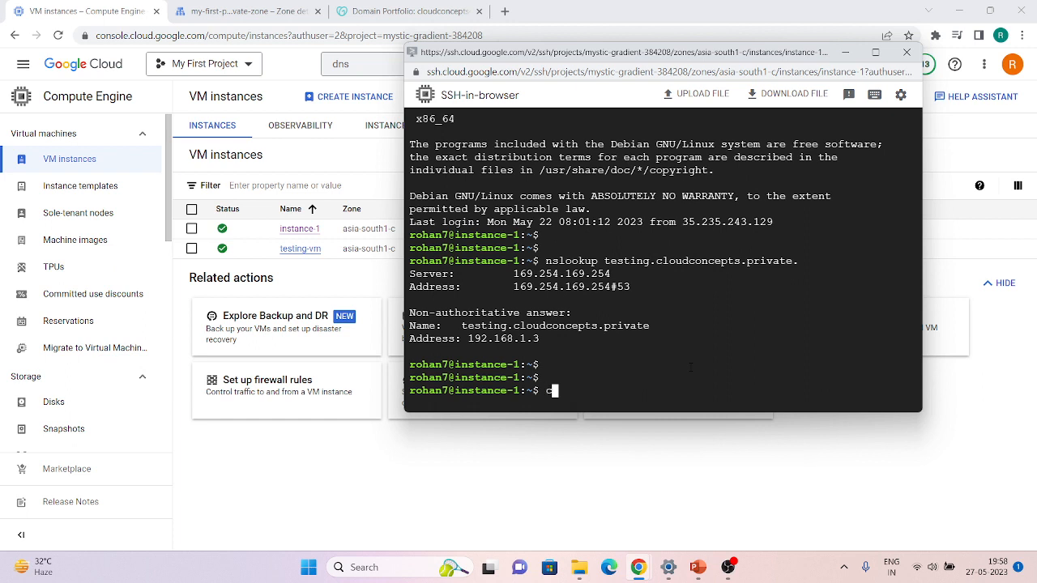
type("url")
key("ctrl+v")
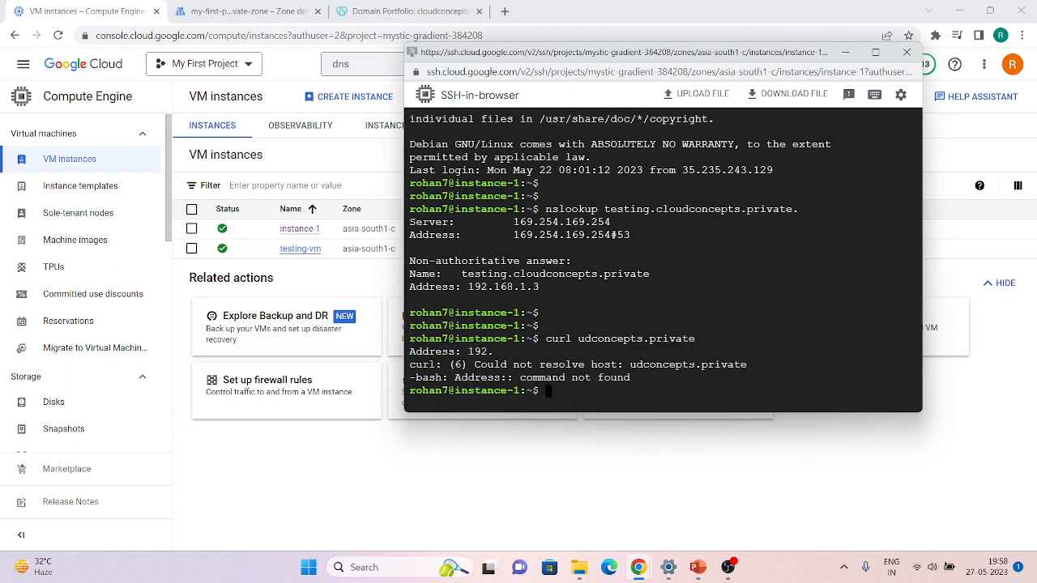
- Compose the curl command again, replace the wrongly pasted text with the record's DNS name, and run curl testing.cloudconcepts.private
type("curl")
key("ctrl+v")
key("BackSpace")
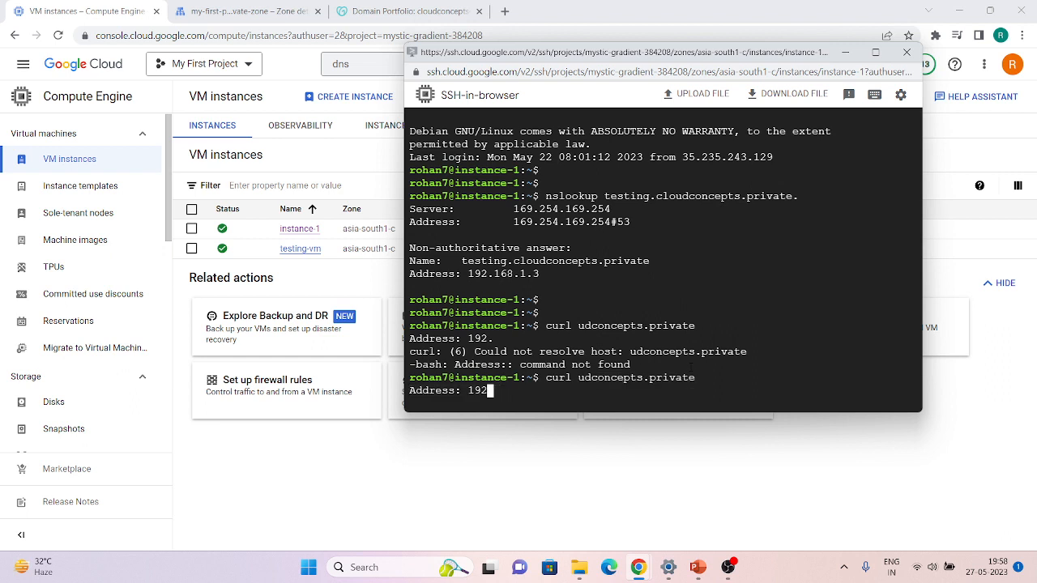
key("BackSpace")
key("BackSpace")
key("BackSpace")
key("BackSpace")
key("BackSpace")
key("BackSpace")
key("BackSpace")
key("BackSpace")
key("BackSpace")
key("BackSpace")
key("BackSpace")
key("BackSpace")
key("BackSpace")
key("BackSpace")
key("BackSpace")
key("BackSpace")
key("BackSpace")
key("BackSpace")
key("BackSpace")
key("BackSpace")
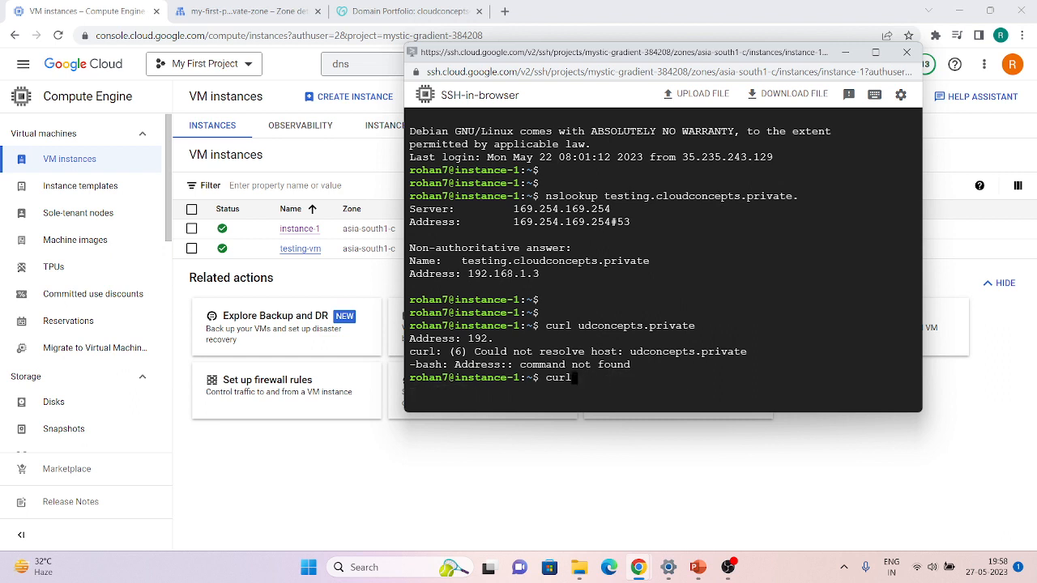
left_click_drag(604, 196, 799, 196)
key("ctrl+v")
key("Return")
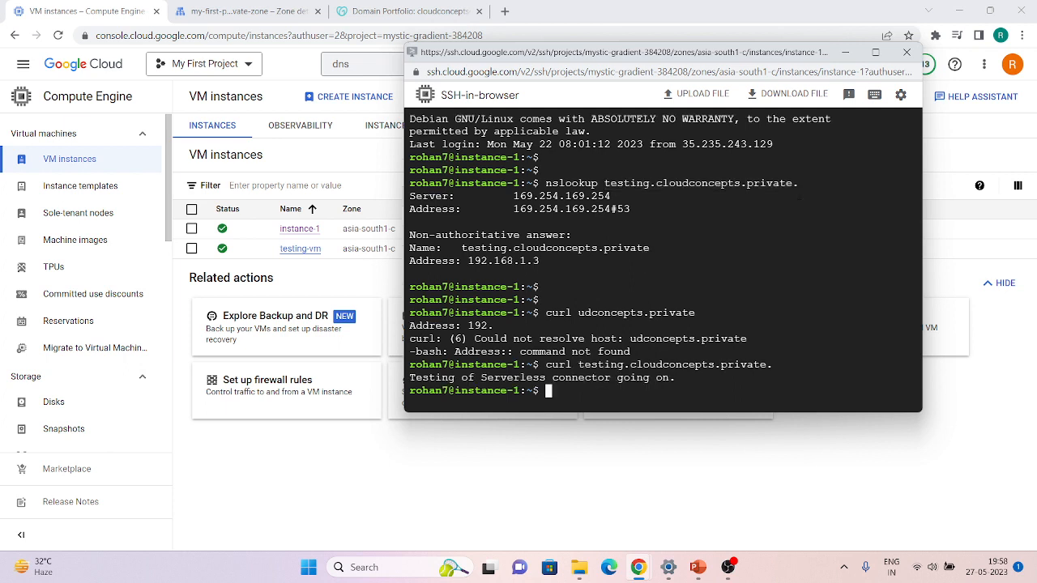
- Ping testing.cloudconcepts.private. from the instance-1 SSH session
key("Return")
key("Return")
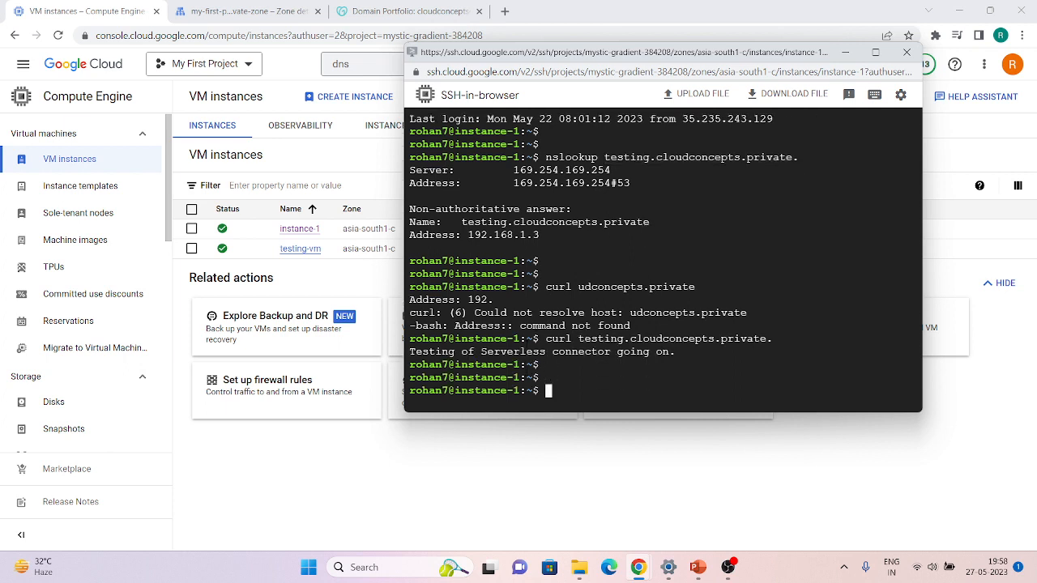
type("ping")
key("ctrl+v")
key("Return")
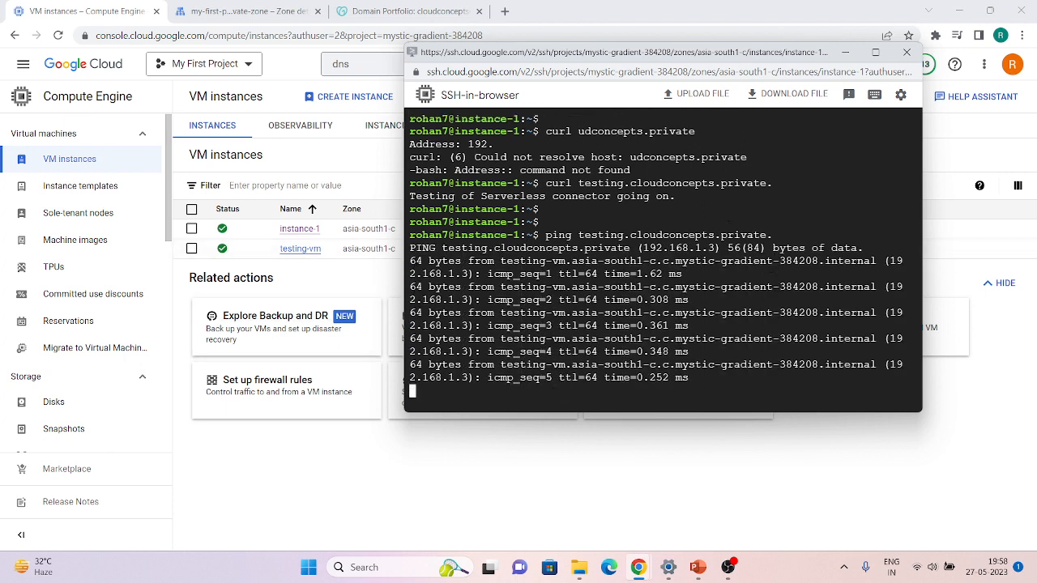
- Switch to the second-project-vm SSH session in SecondProject and run nslookup testing.cloudconcepts.private. there
left_click(327, 283)
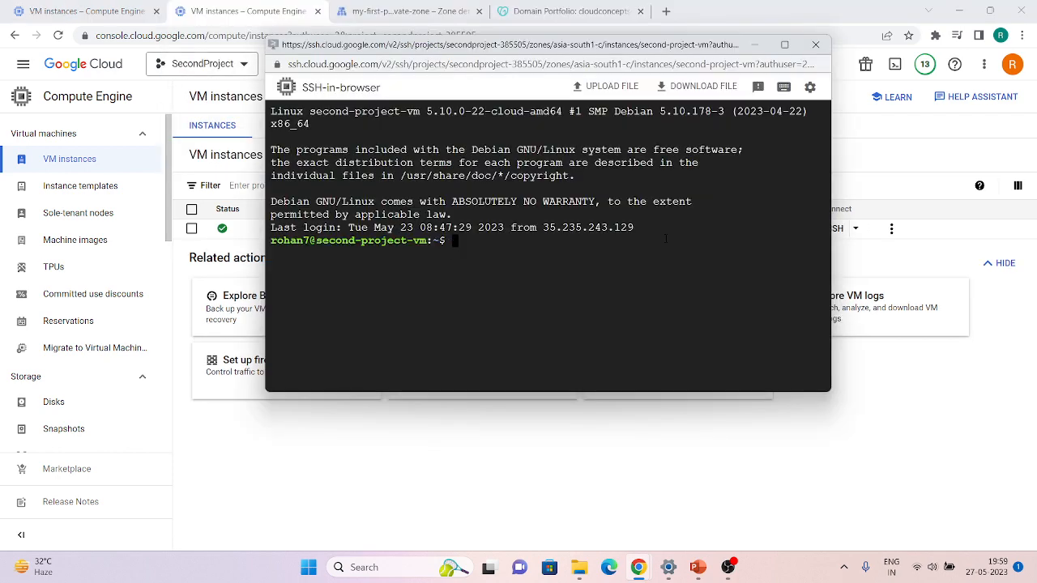
key("Return")
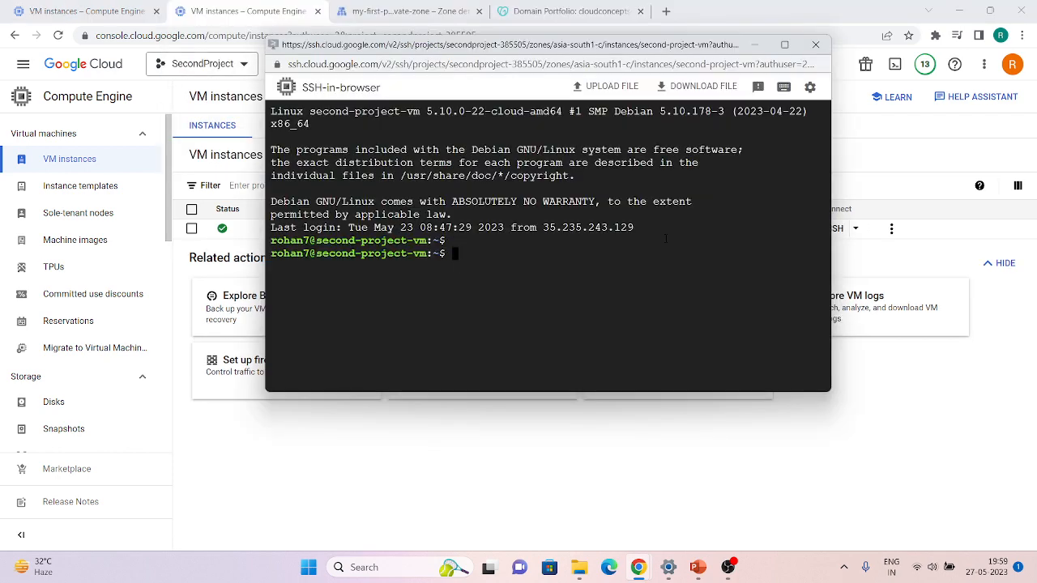
type("c")
key("BackSpace")
key("BackSpace")
type("nslookup")
key("ctrl+v")
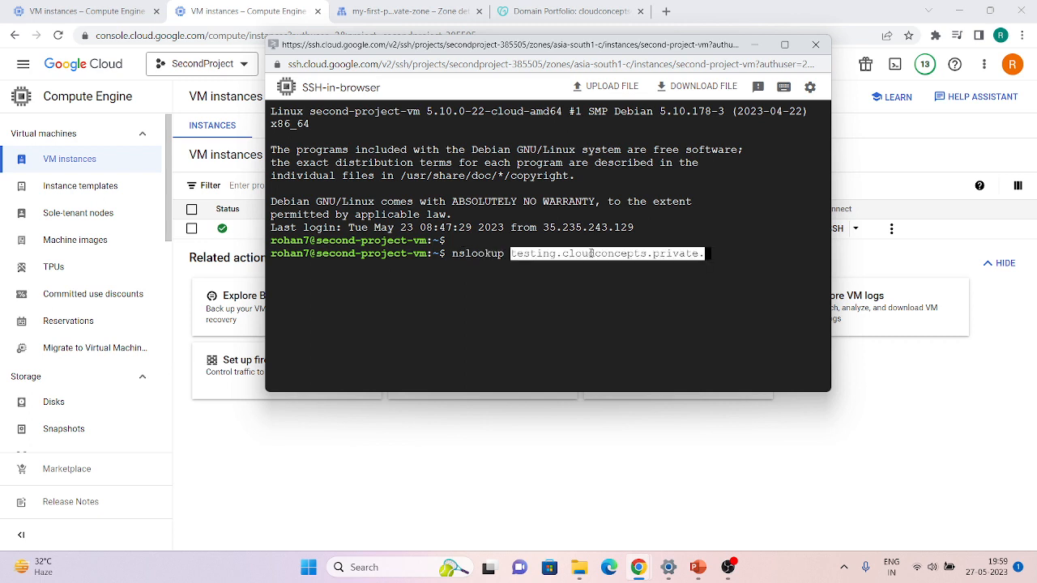
key("Return")
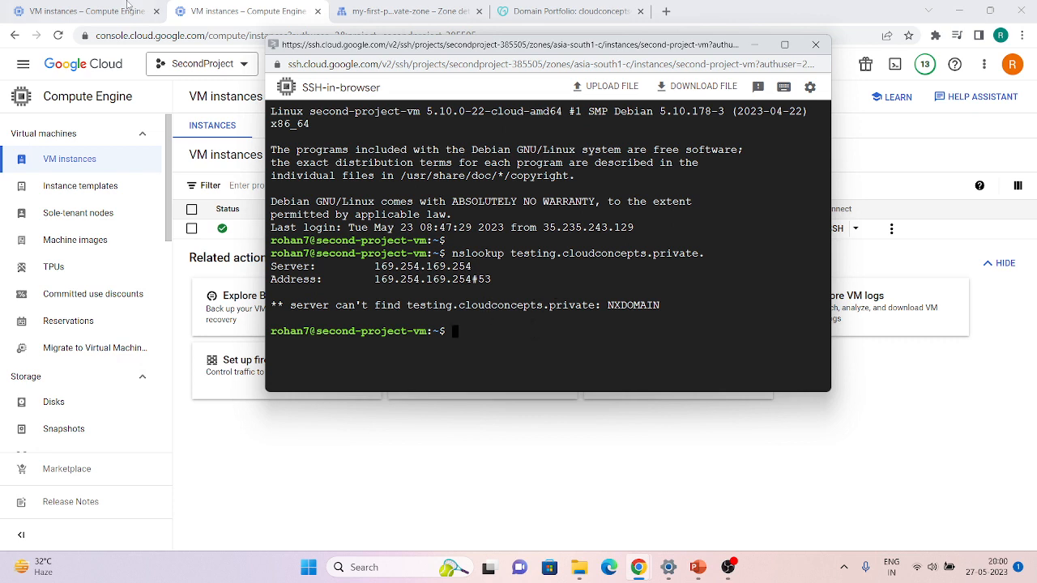
- Return to the my-first-private-zone details and move its browser tab next to My First Project's VM instances tab
left_click(85, 11)
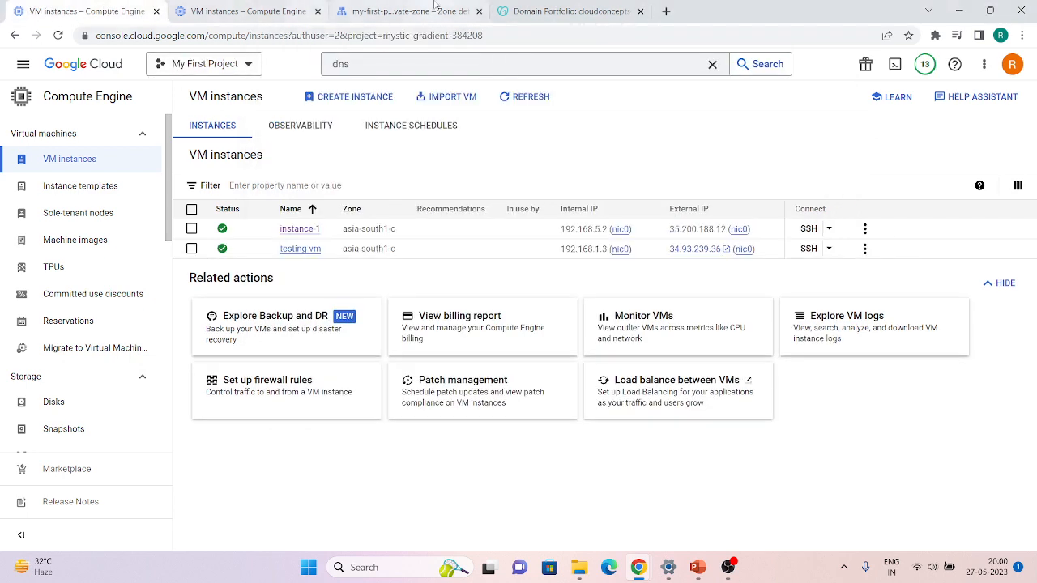
left_click_drag(405, 11, 255, 11)
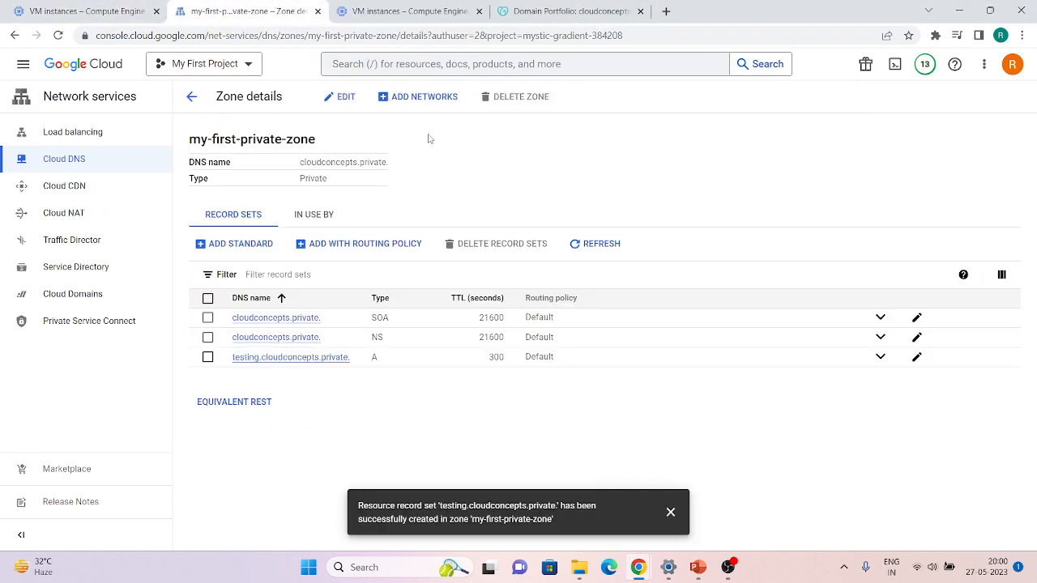
- Return to the Cloud DNS zones list of My First Project and start creating a zone of type Private
left_click(252, 247)
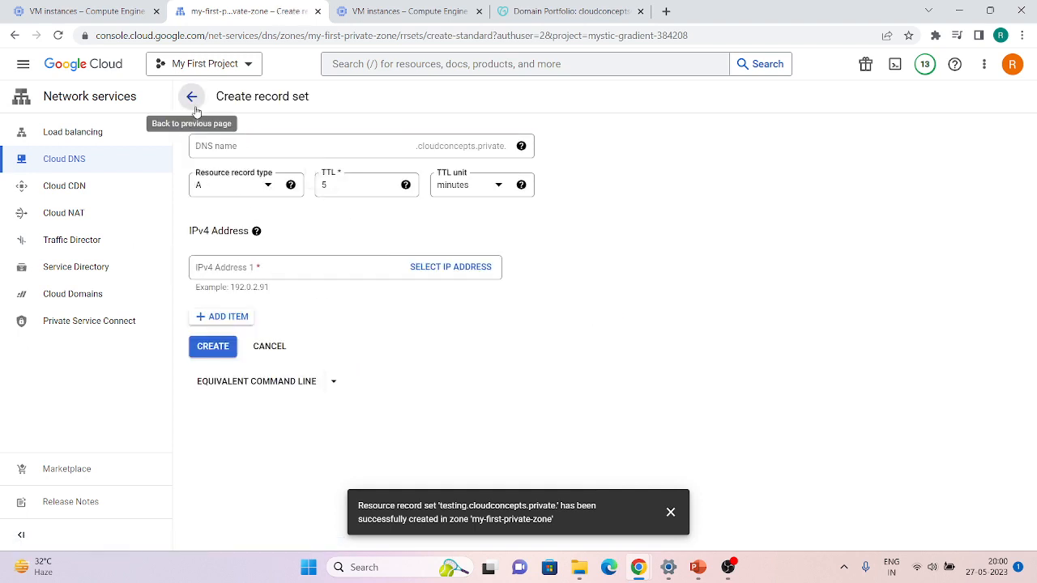
left_click(192, 97)
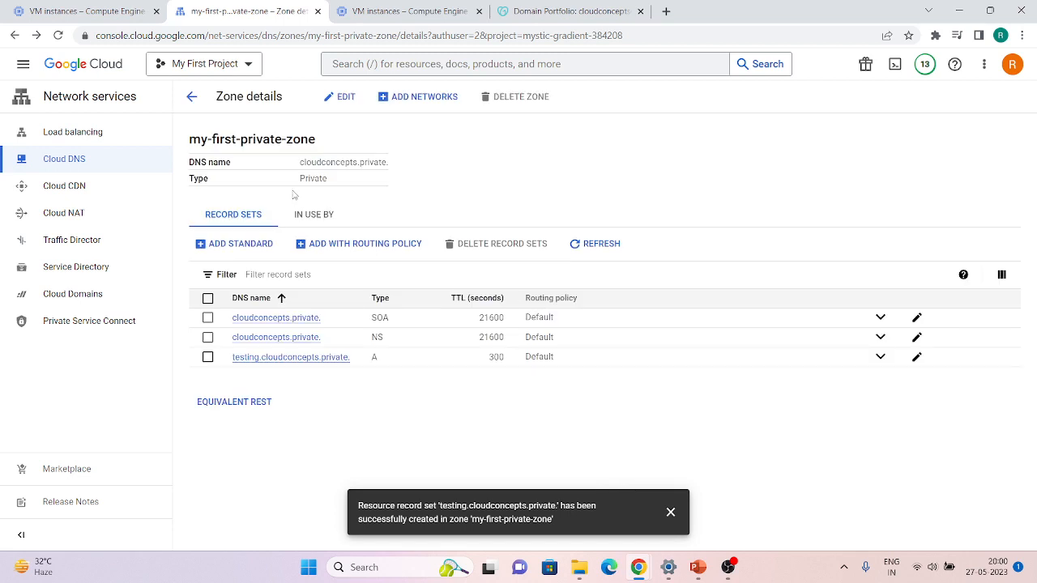
left_click(191, 98)
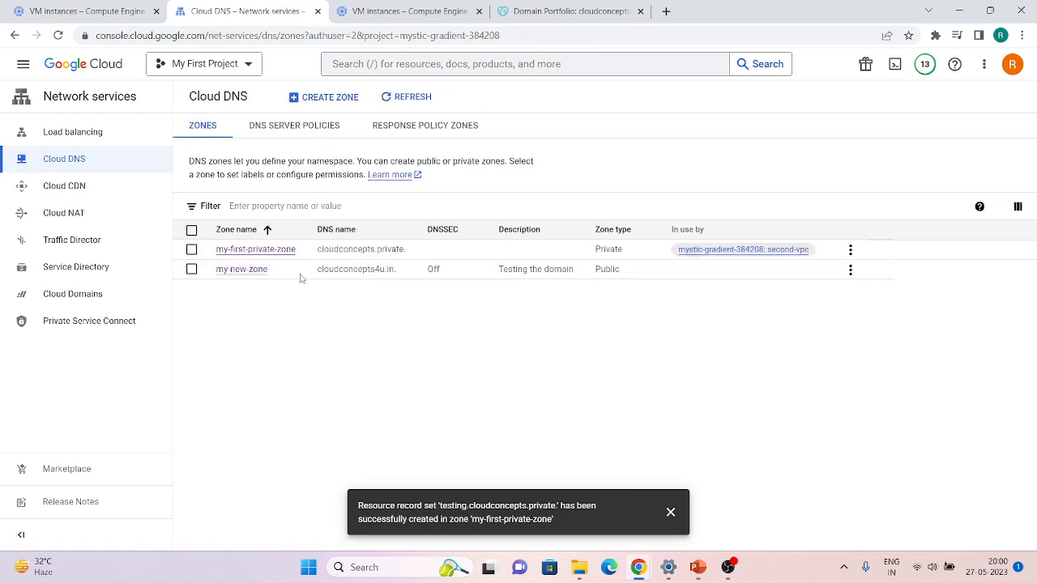
left_click(315, 101)
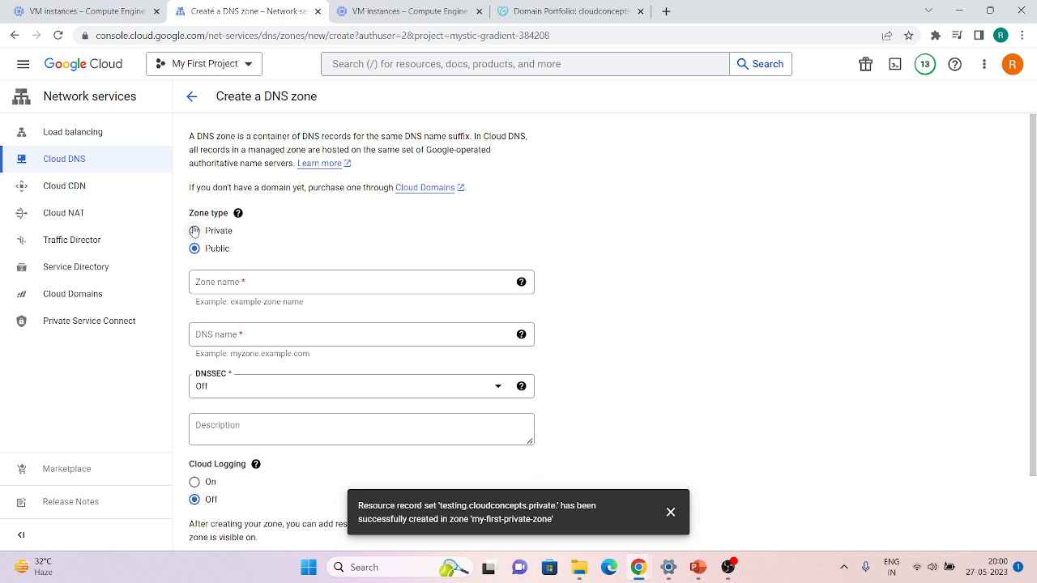
left_click(195, 232)
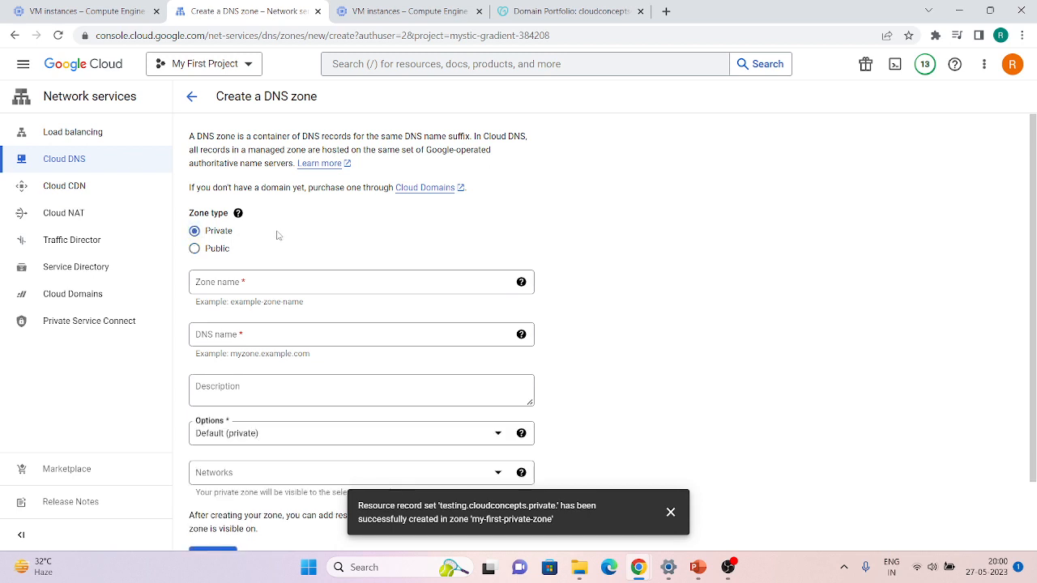
- Name the new private zone forwarding-zone and set its DNS name to my-forwarding-zone.com
left_click(225, 285)
type("forw")
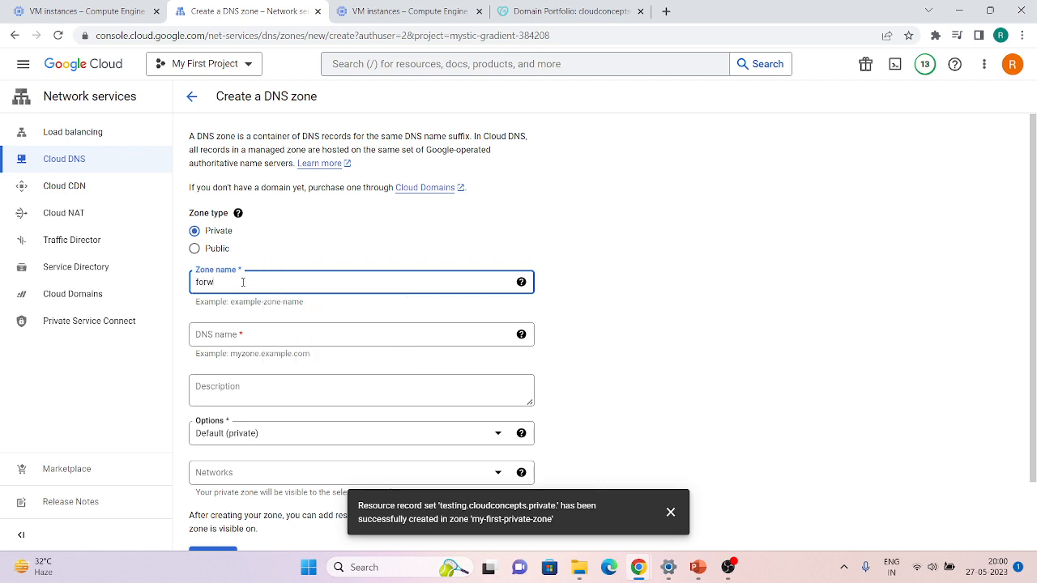
type("arding-zone")
left_click(267, 335)
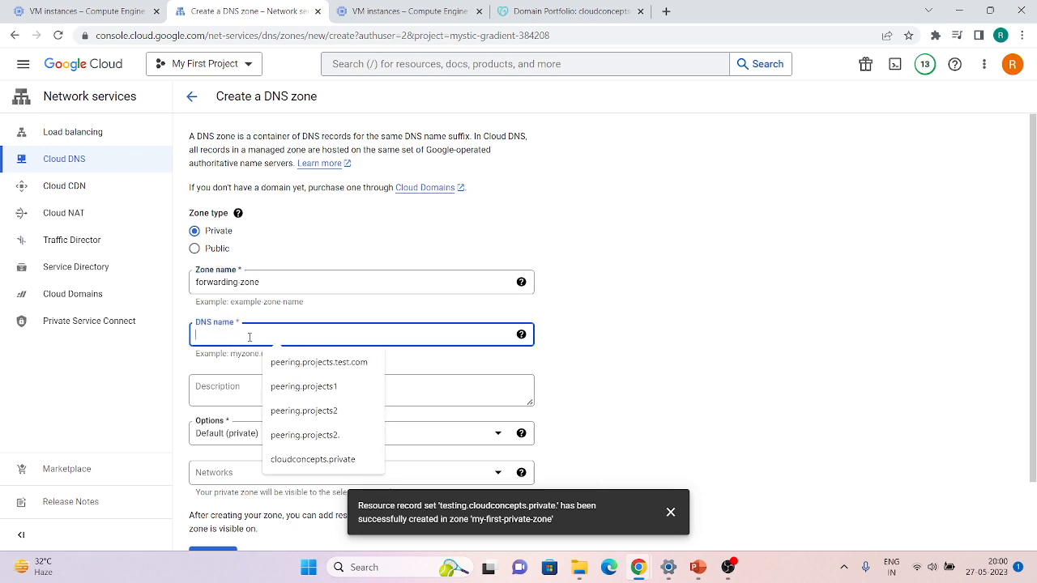
type("my-fo")
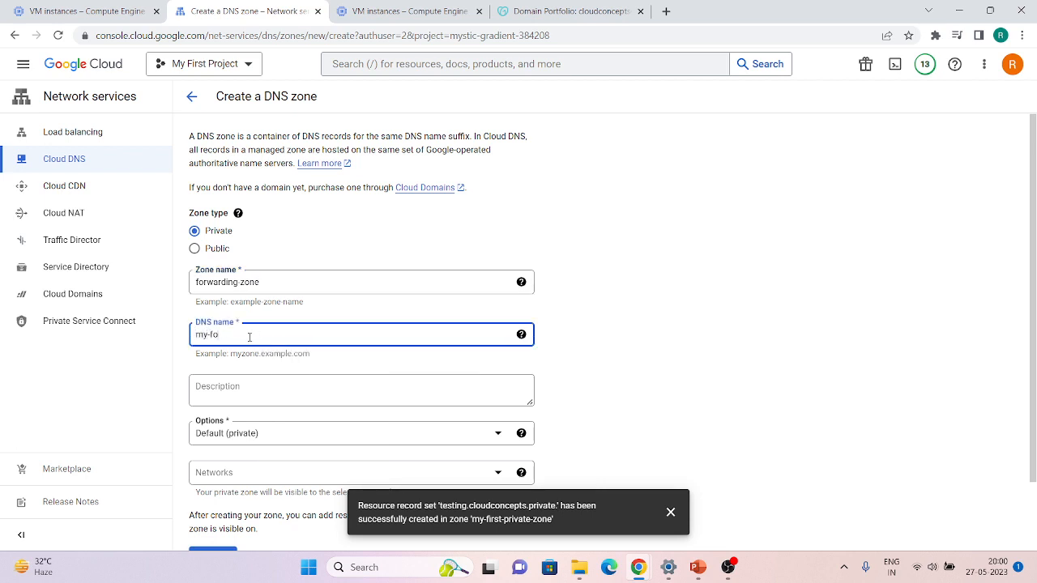
type("rwarding-zone.com")
- Set the zone option to forward queries to another server and make the zone visible to the second-vpc network
scroll(303, 390, "down", 1)
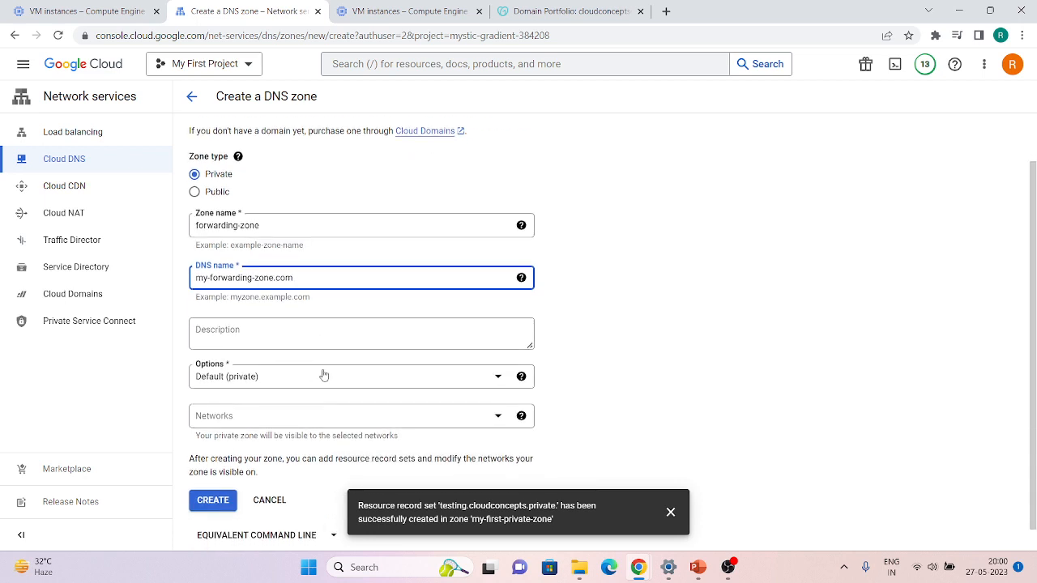
left_click(324, 375)
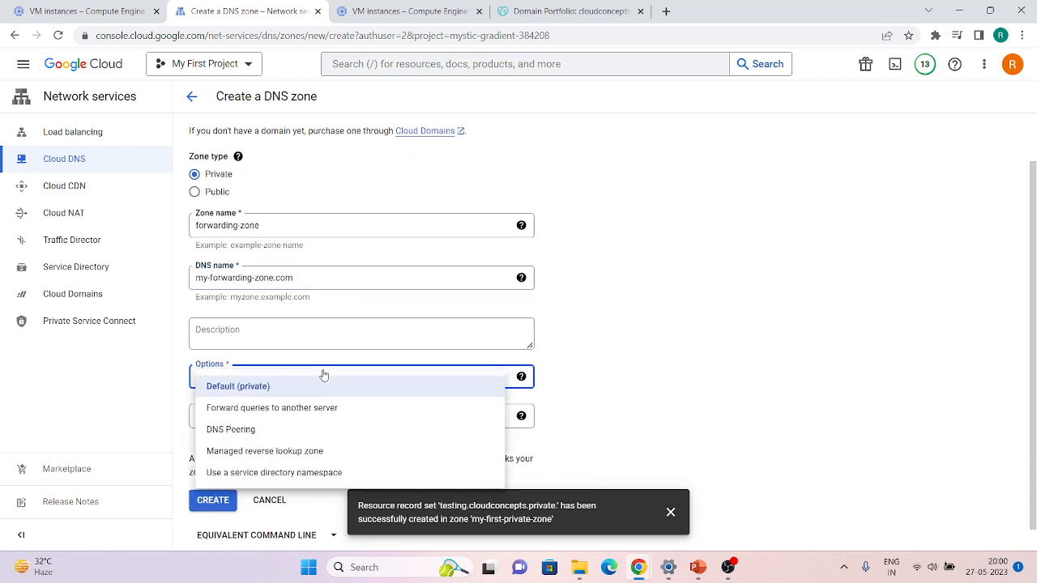
left_click(240, 410)
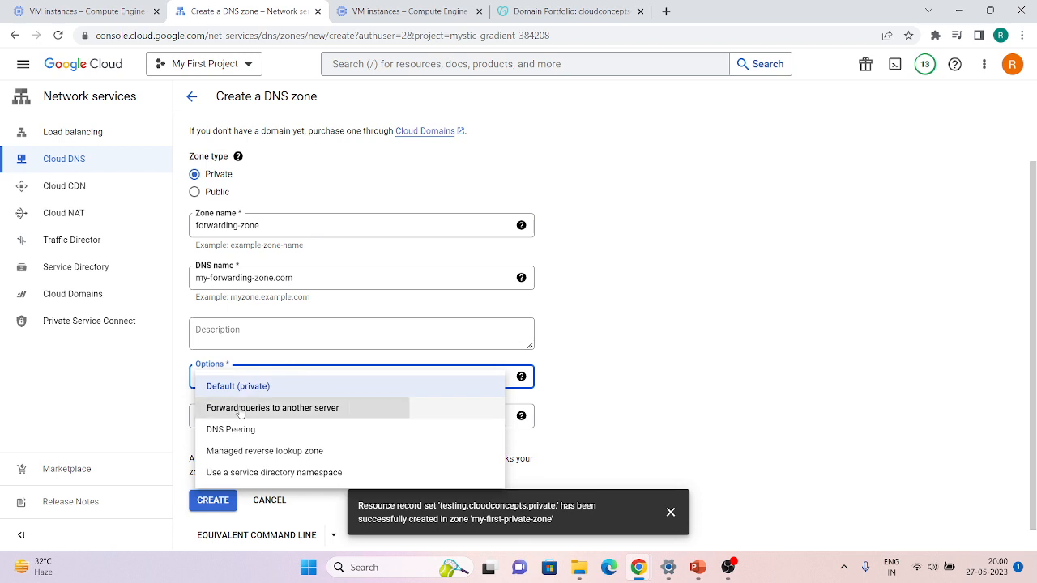
left_click(671, 514)
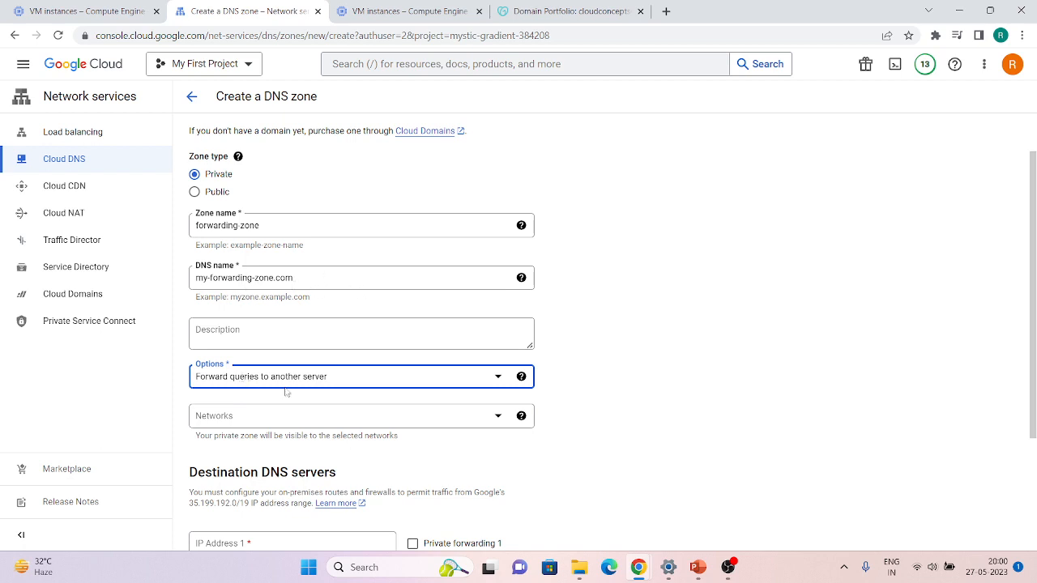
scroll(321, 417, "down", 2)
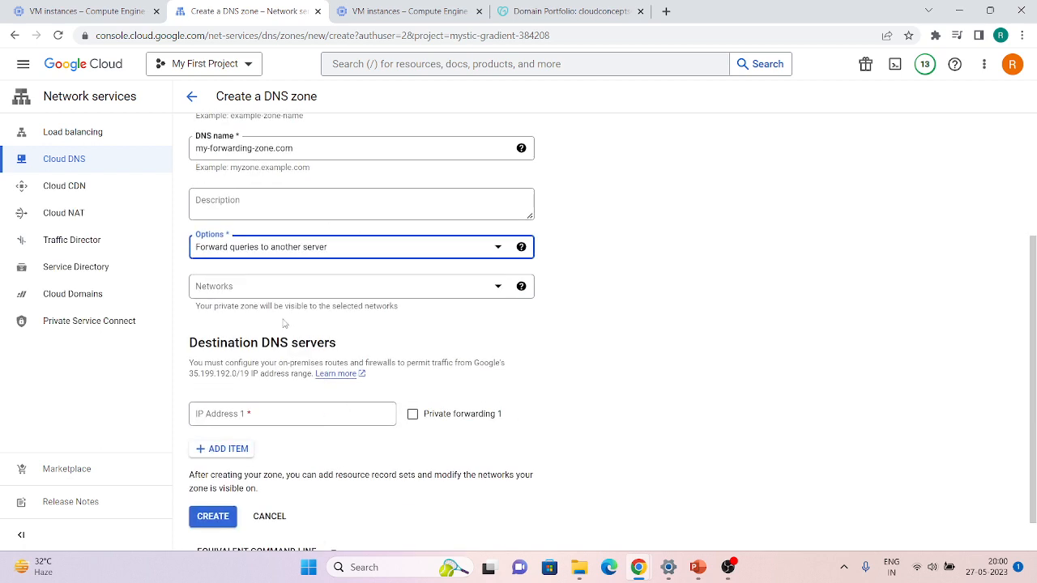
left_click(289, 293)
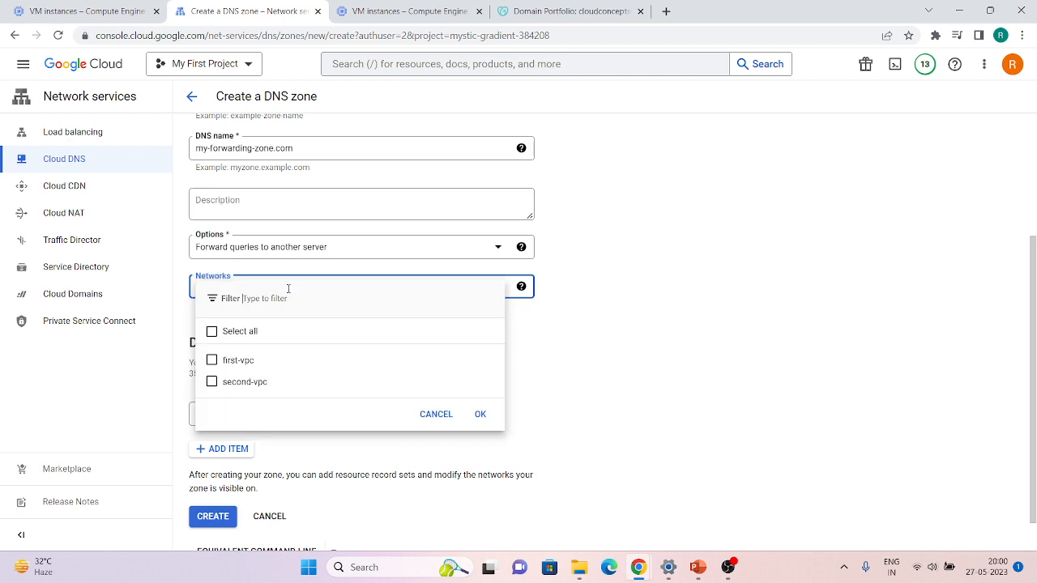
left_click(230, 386)
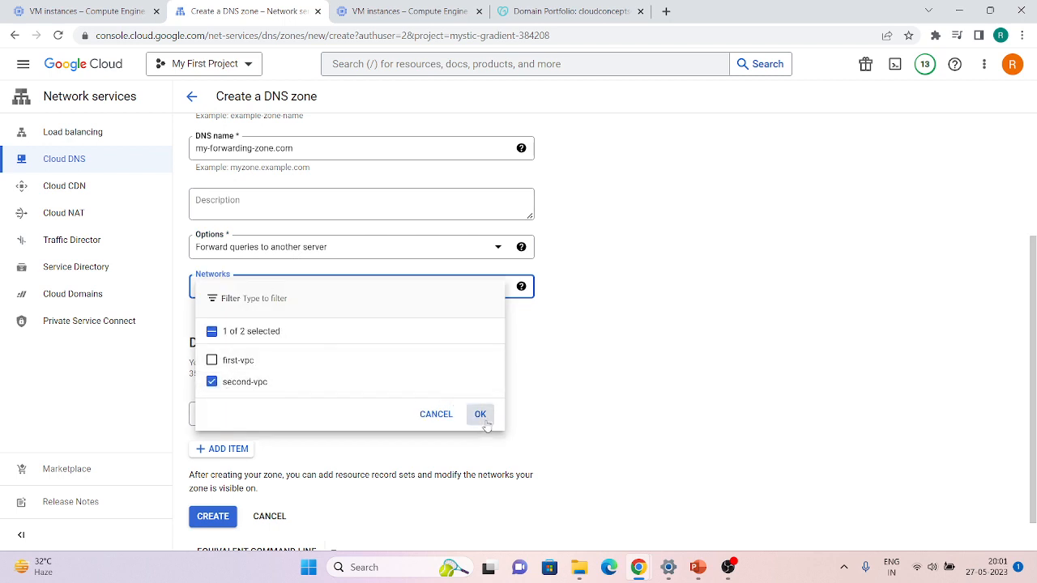
left_click(479, 414)
scroll(203, 147, "up", 1)
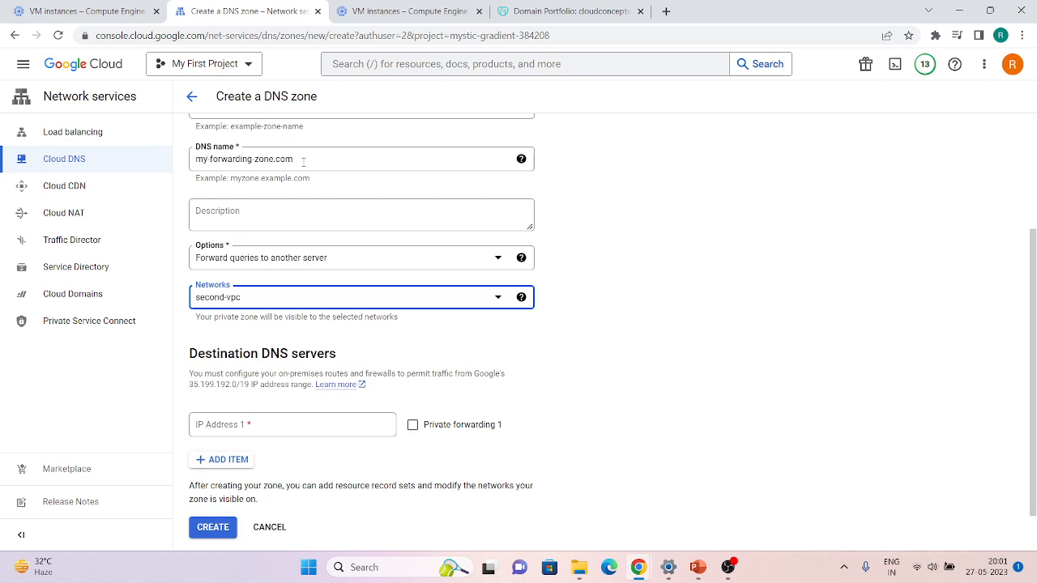
- Enter 10.1.1.2 as the IP address of the first destination DNS server
scroll(282, 337, "down", 3)
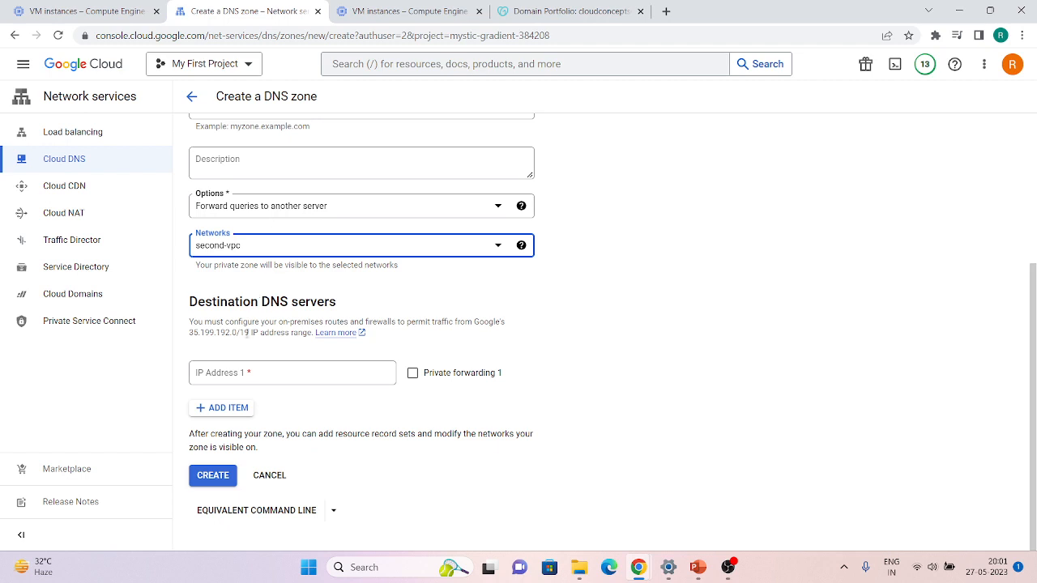
left_click(238, 378)
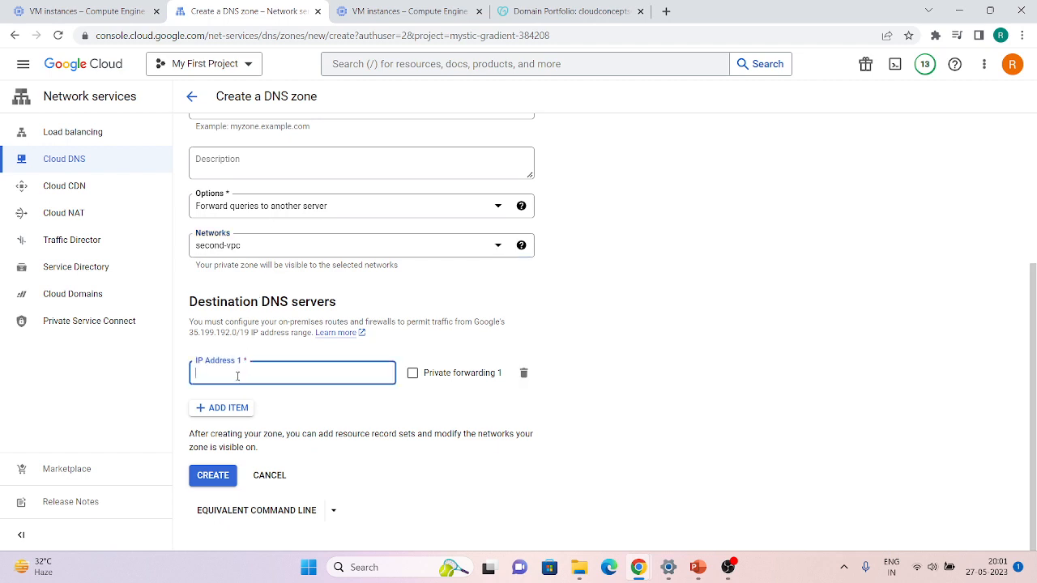
type("10.1.1.2")
- Review the on-premises routing note about Google's 35.199.192.0/19 range and leave the zone form without creating the zone
left_click_drag(190, 324, 265, 336)
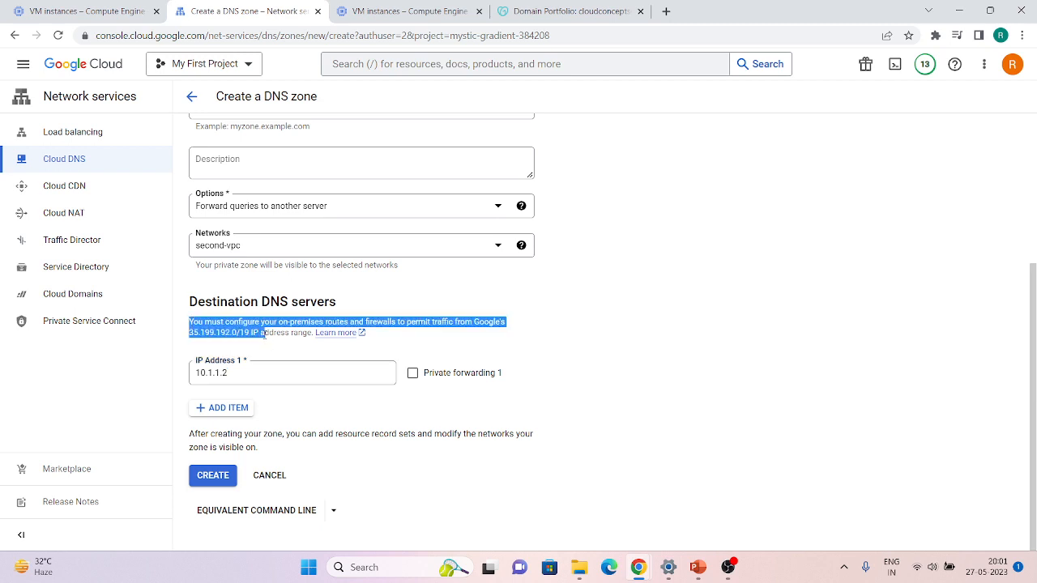
double_click(217, 332)
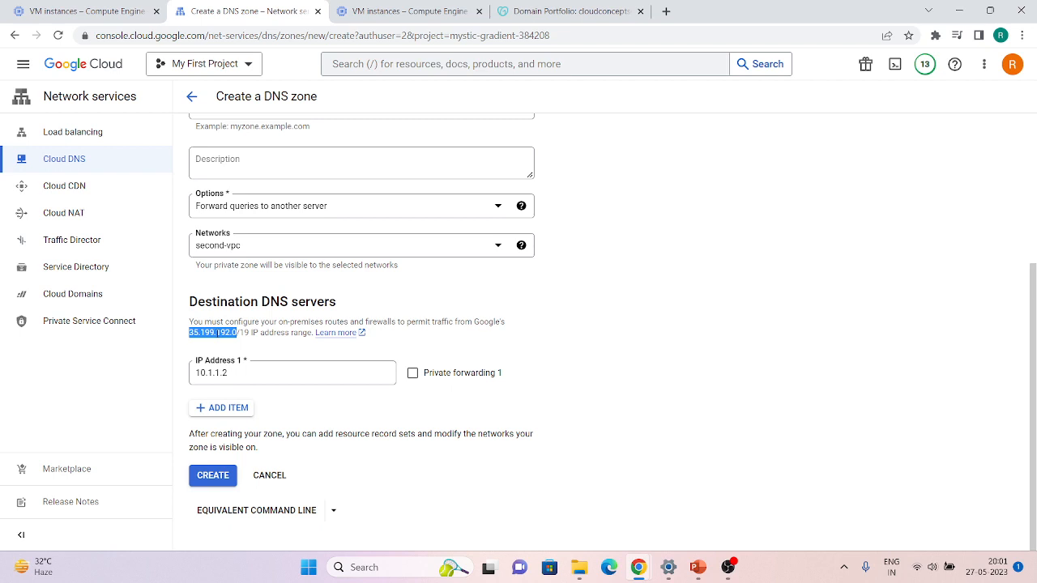
triple_click(217, 333)
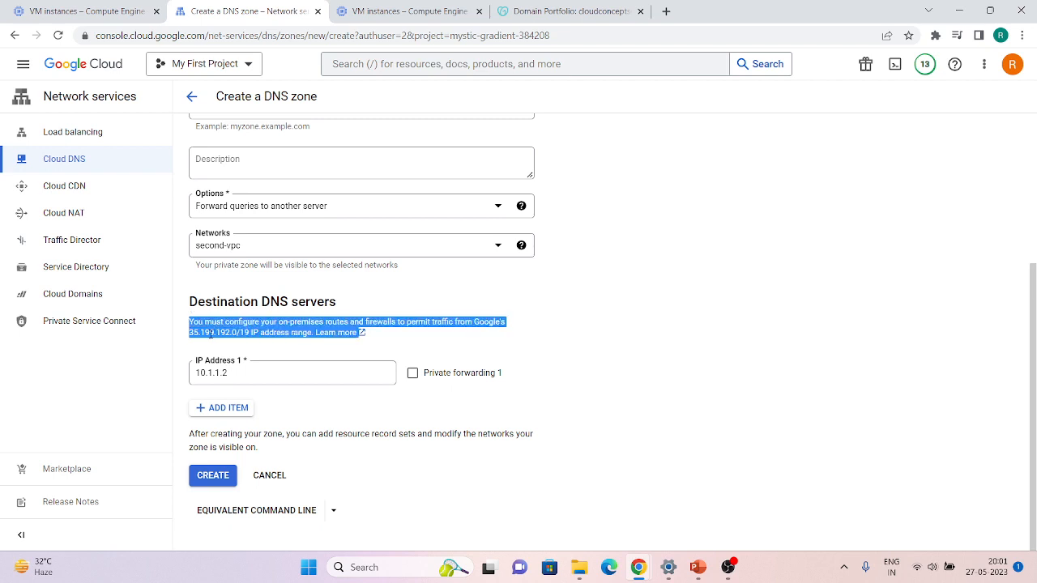
left_click(210, 333)
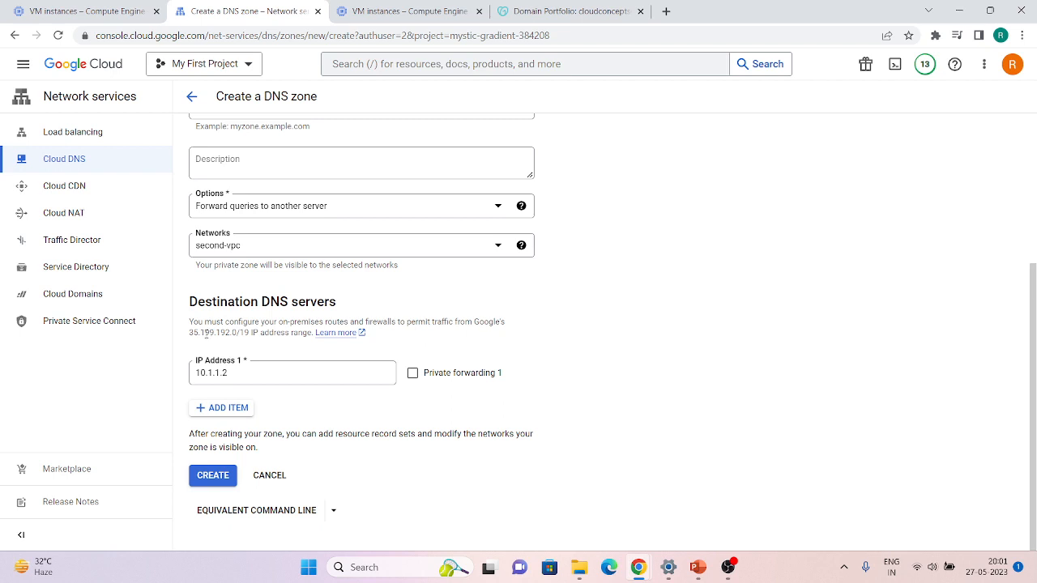
left_click_drag(189, 332, 254, 335)
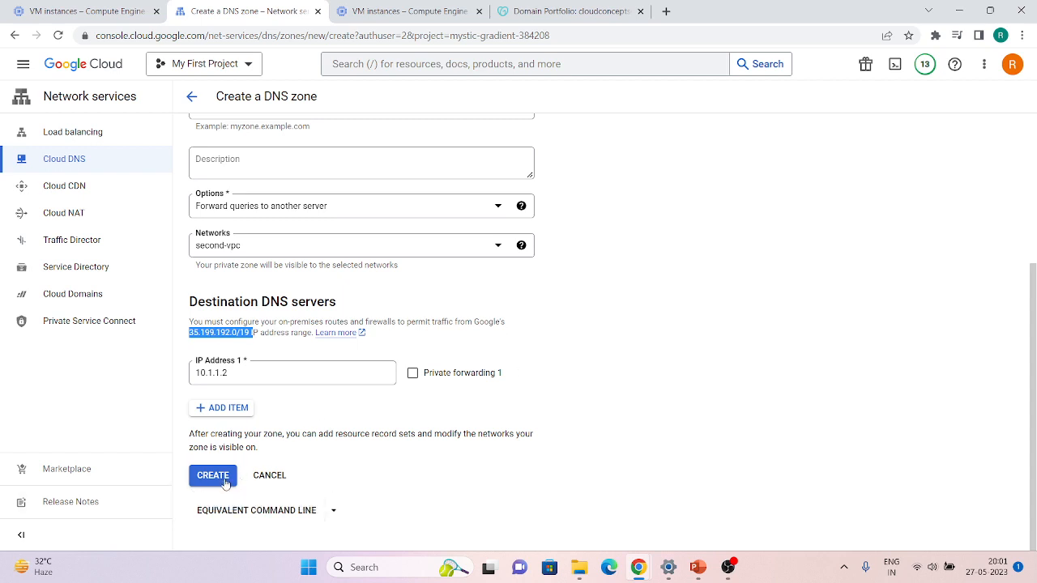
scroll(347, 333, "up", 3)
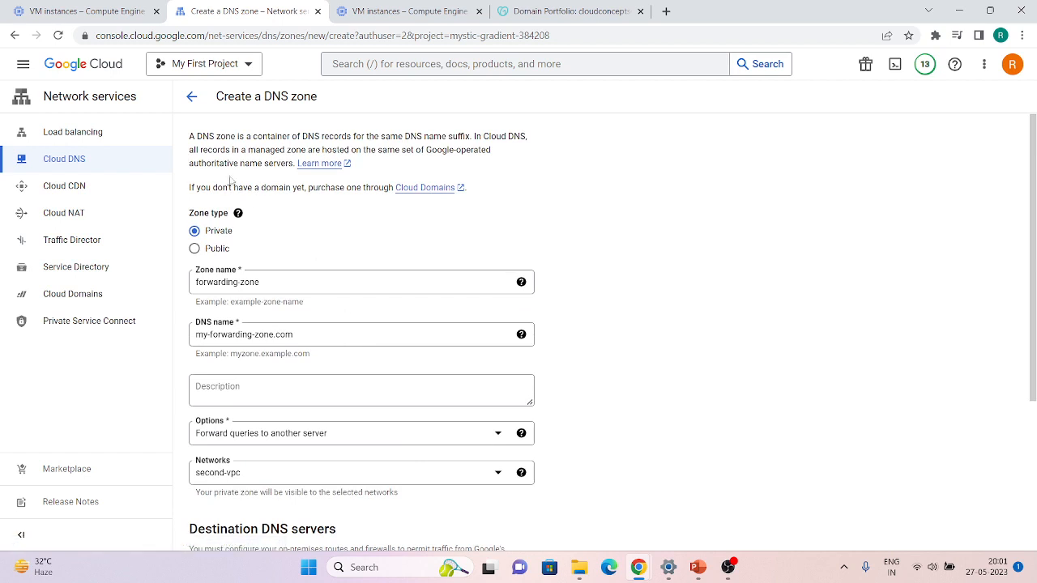
left_click(191, 97)
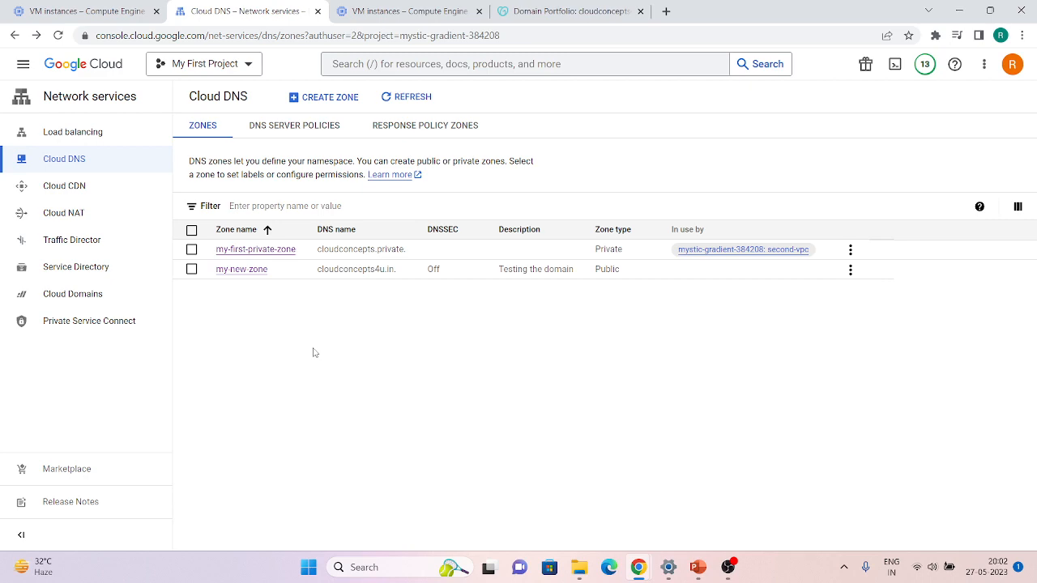
- Duplicate the Cloud DNS browser tab, review the DNS Peering slide in PowerPoint, and return to the browser
right_click(204, 11)
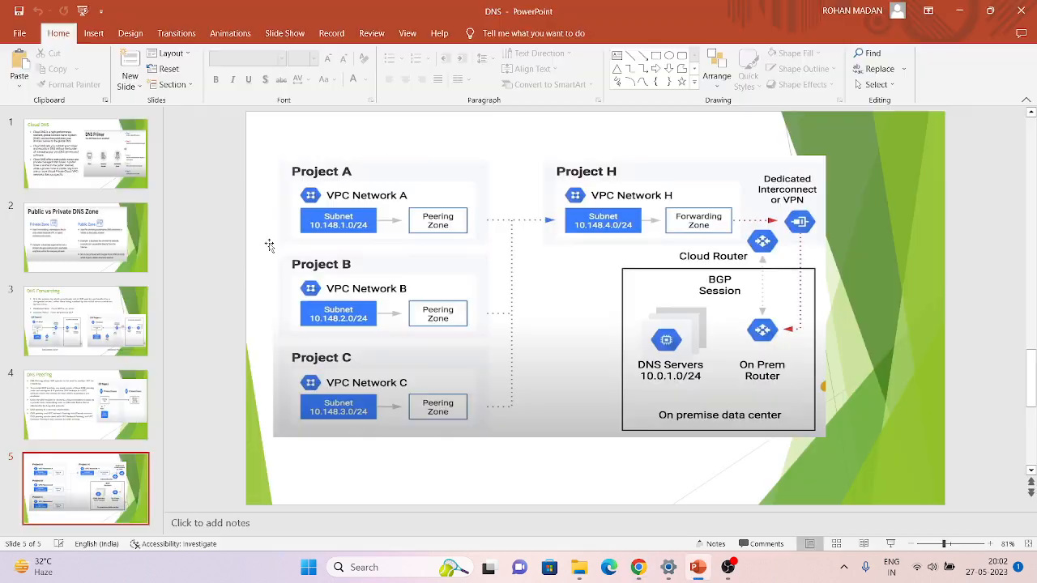
left_click(85, 405)
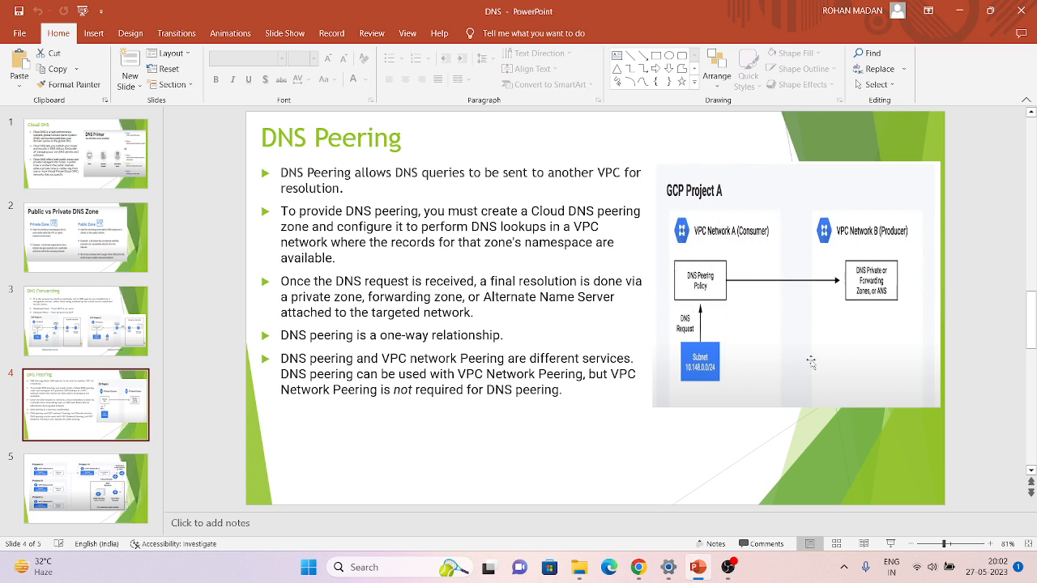
key("alt+Tab")
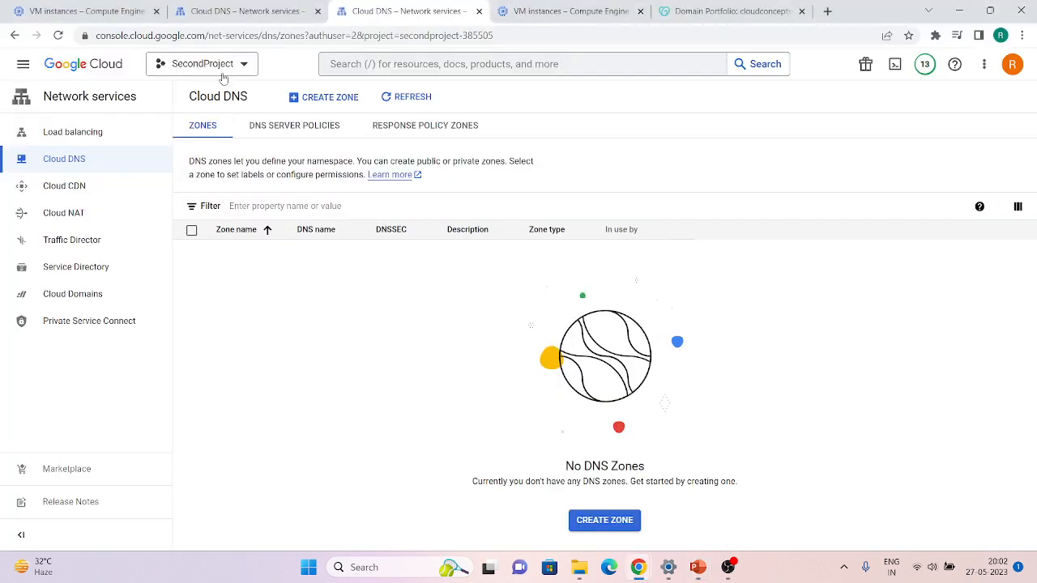
- Start creating a DNS zone of type Private in SecondProject's Cloud DNS
left_click(236, 15)
left_click(413, 11)
left_click(314, 99)
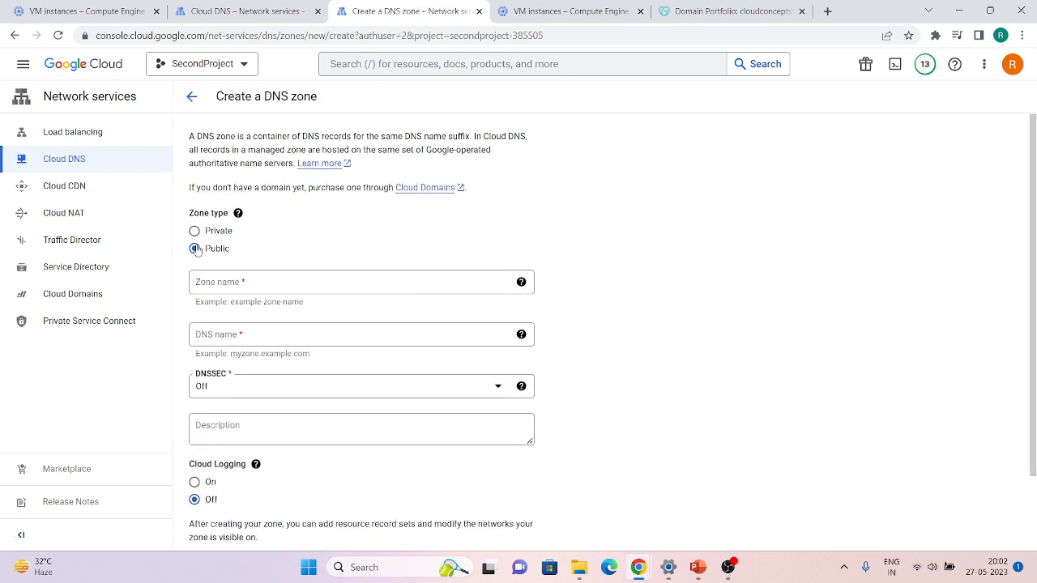
left_click(194, 231)
- Name the SecondProject zone dns-peering-between-projects and set its DNS name to my-peering.com
left_click(226, 280)
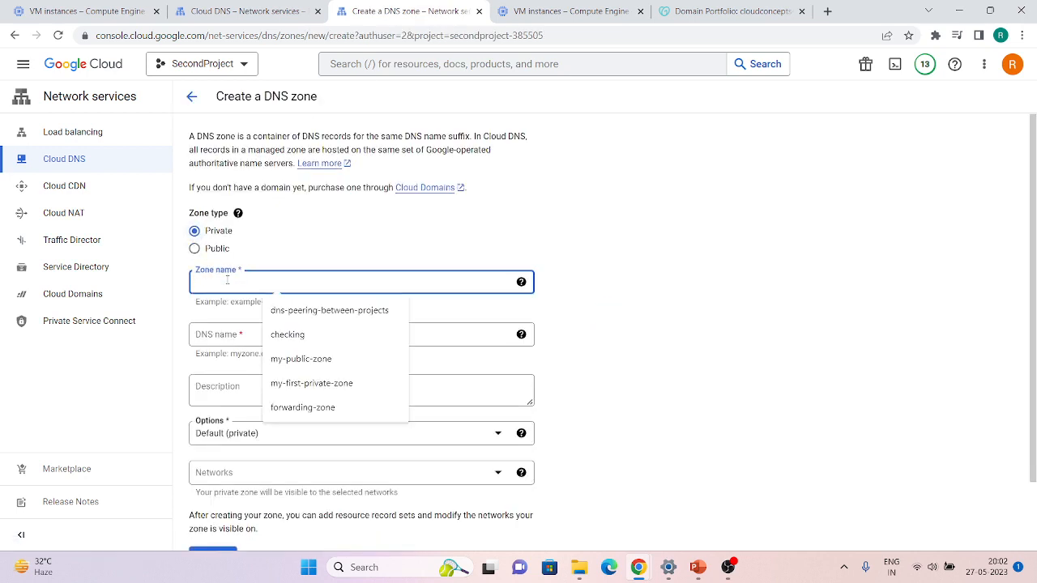
left_click(319, 311)
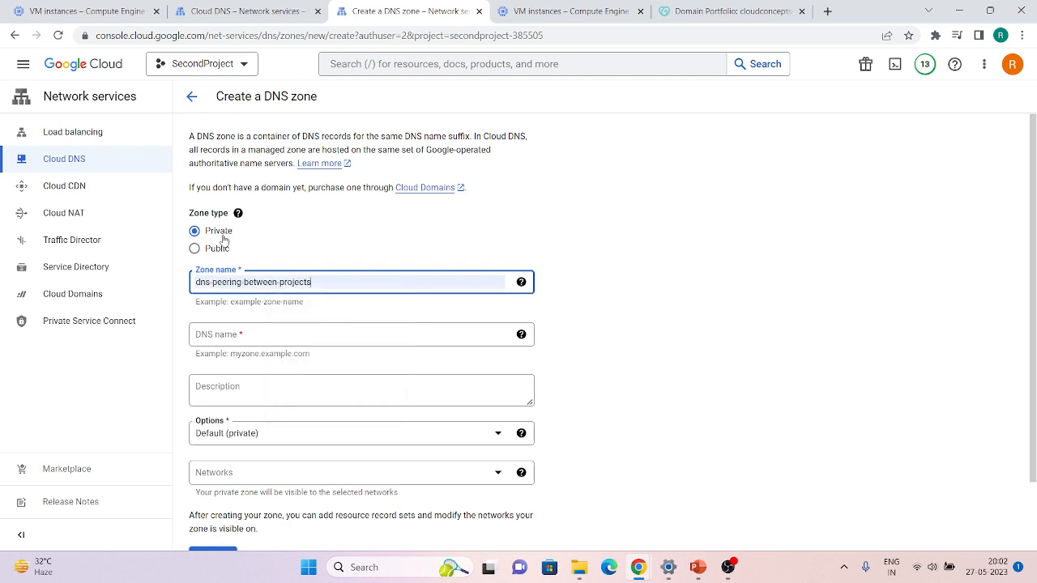
left_click(249, 337)
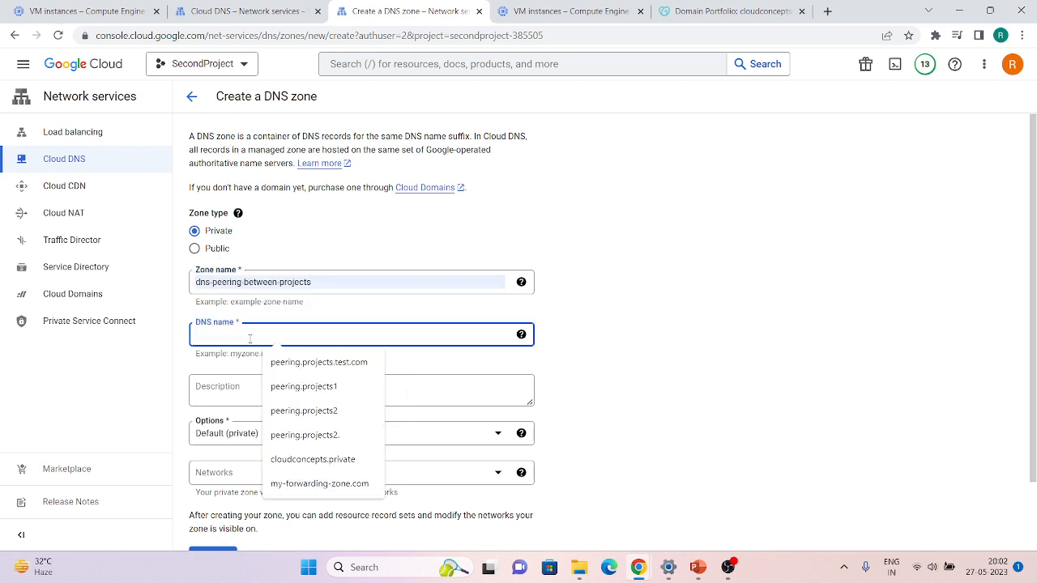
type("m")
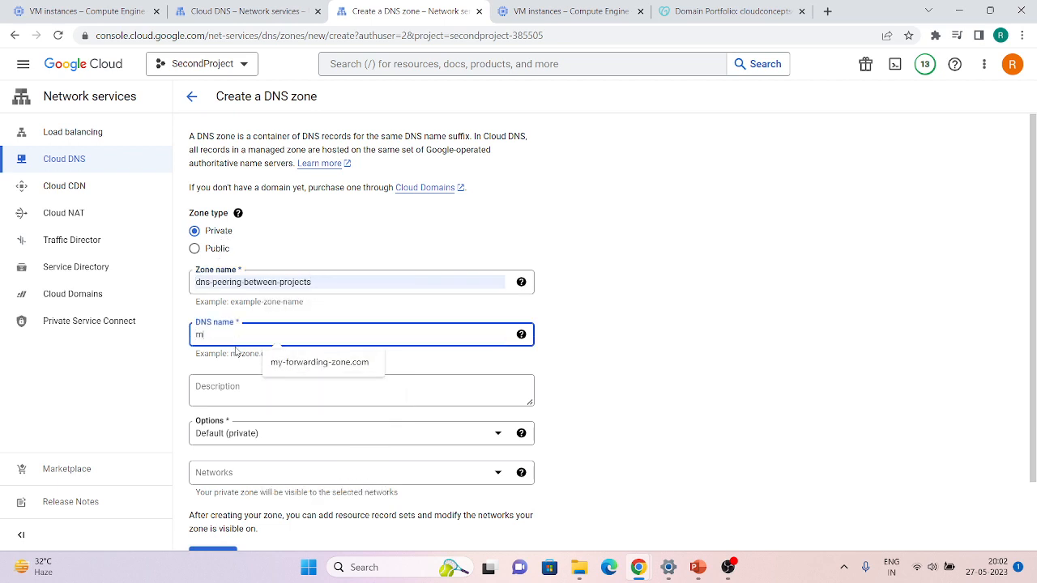
type("y-peering")
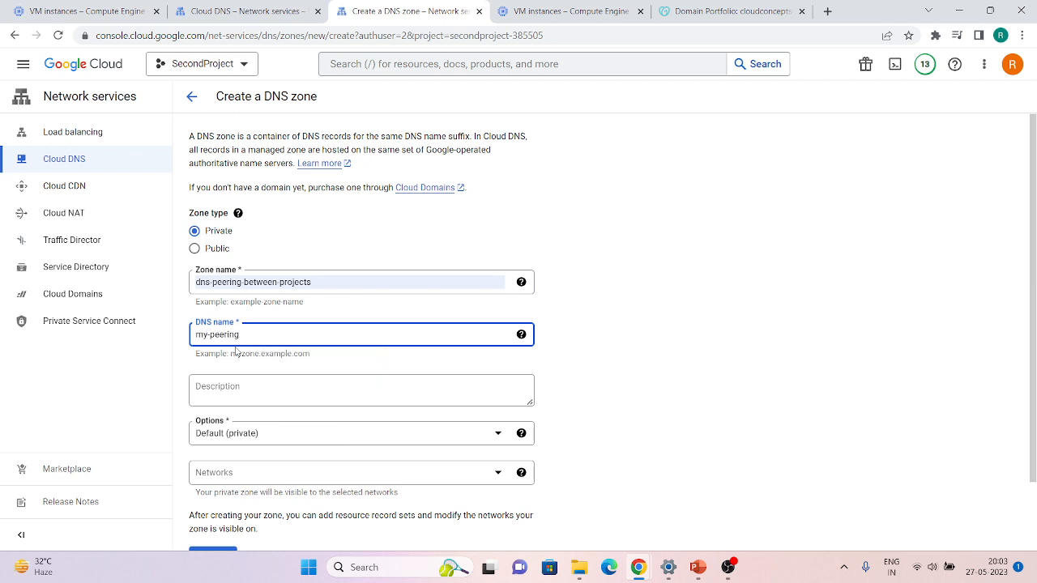
type(".com")
scroll(236, 350, "down", 1)
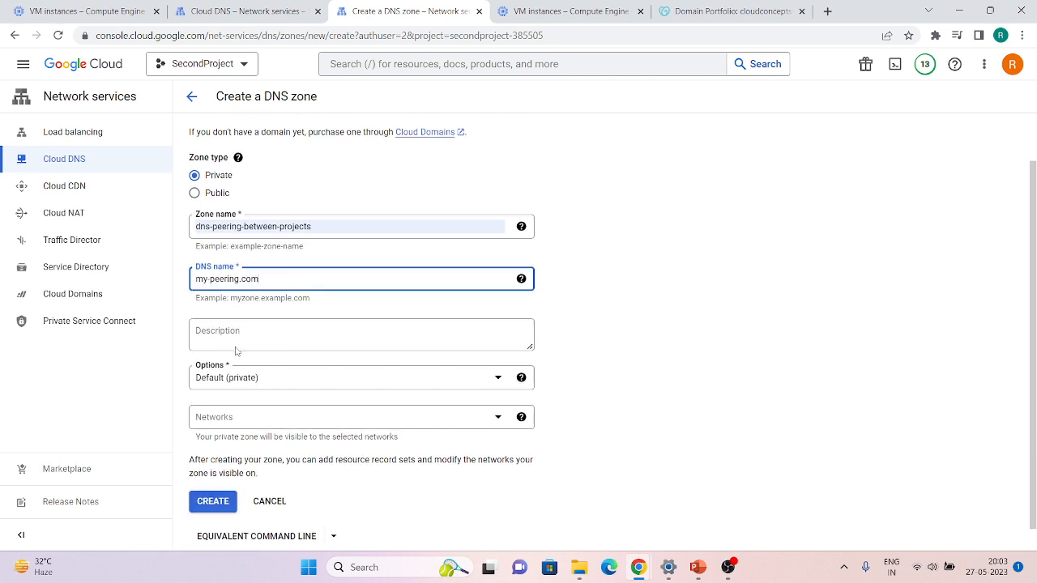
- Set the SecondProject zone's option to DNS Peering and make it visible to the default network
left_click(292, 382)
left_click(233, 430)
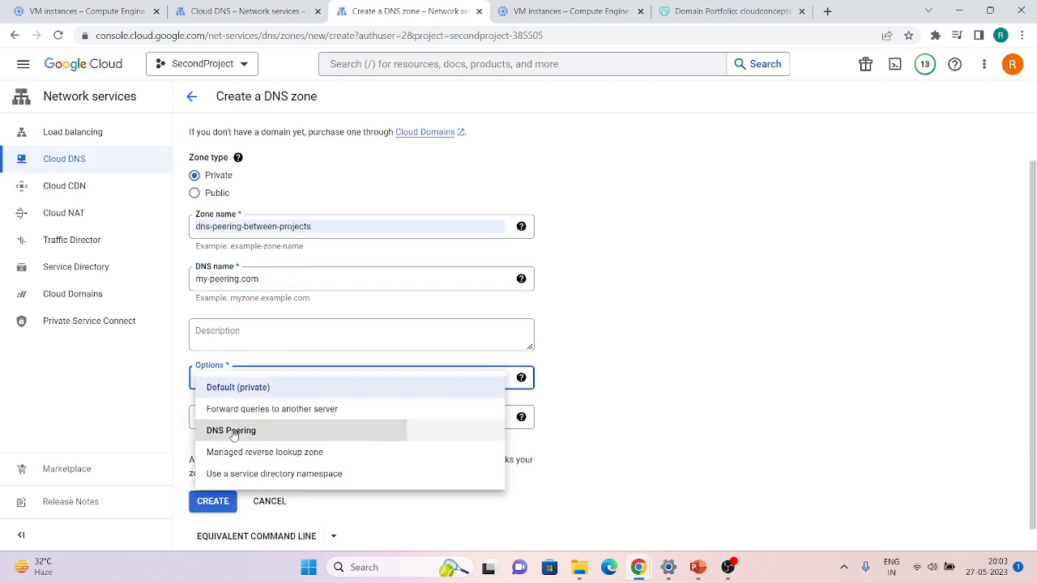
left_click(271, 418)
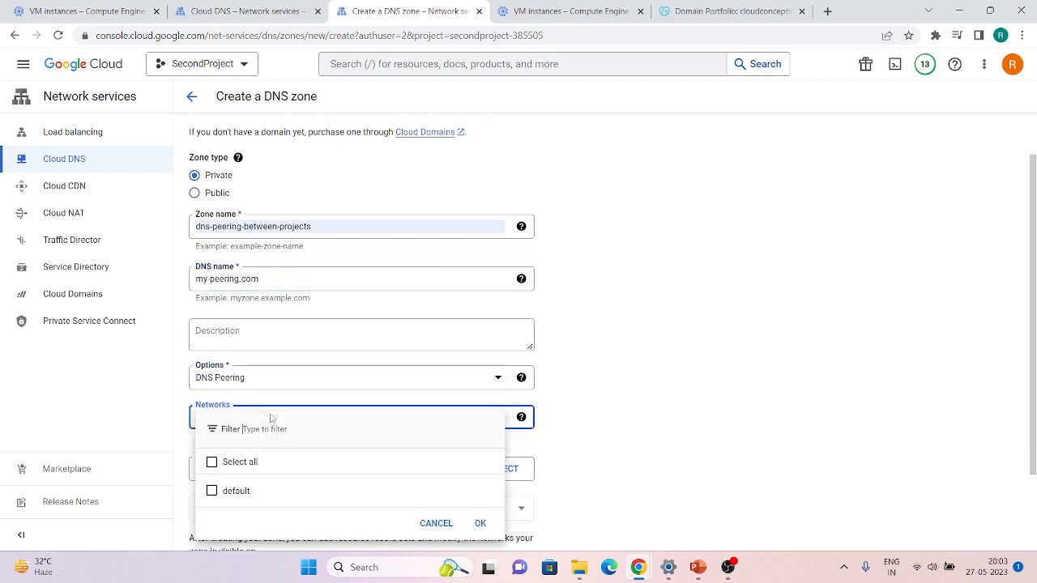
left_click(213, 492)
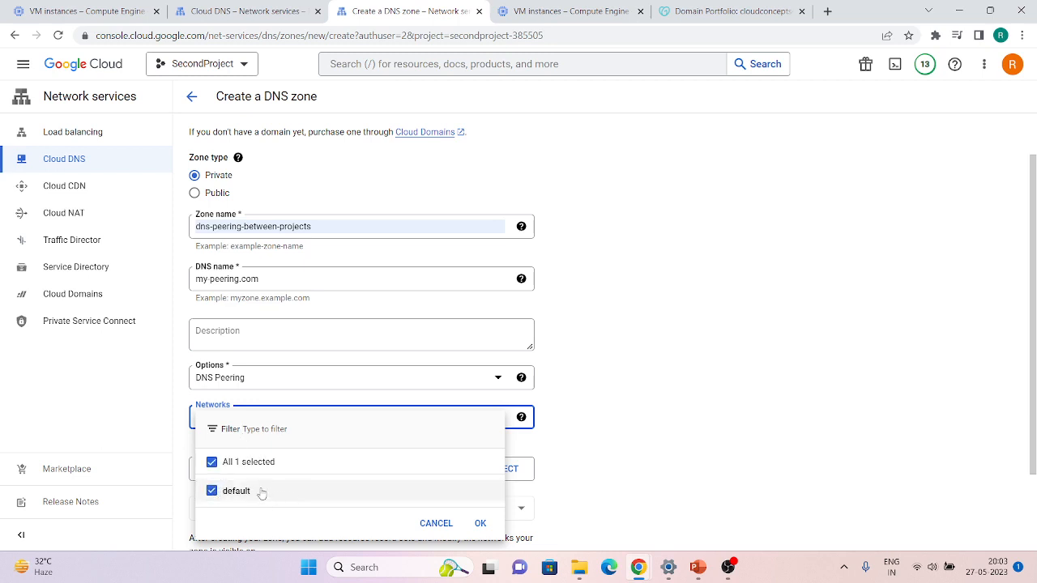
left_click(478, 524)
- Choose My First Project as peer project and second-vpc as peer network, and create the peering zone
scroll(388, 461, "down", 1)
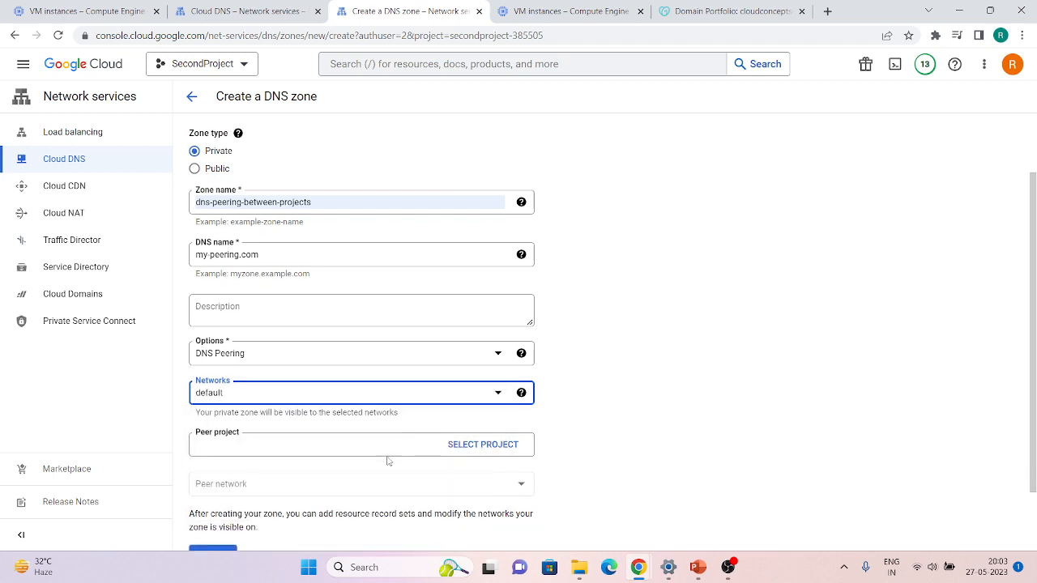
scroll(387, 461, "down", 1)
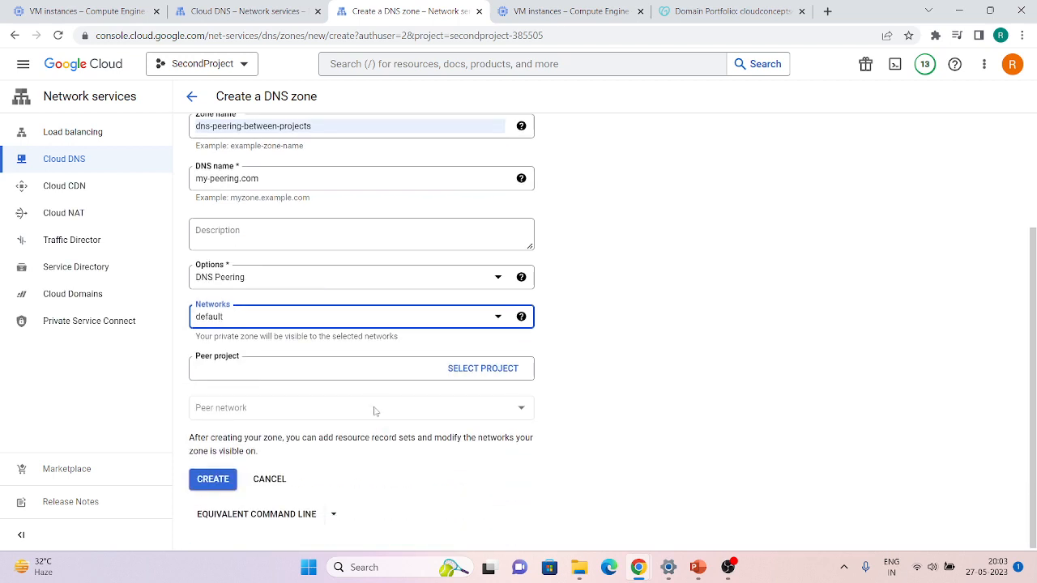
left_click(332, 370)
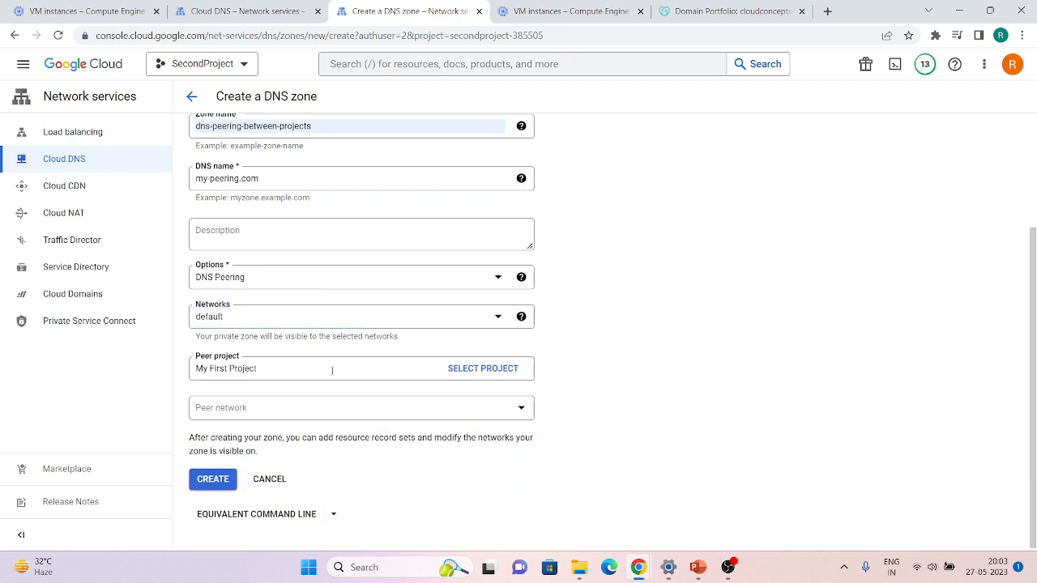
left_click(219, 9)
left_click(392, 6)
left_click(337, 406)
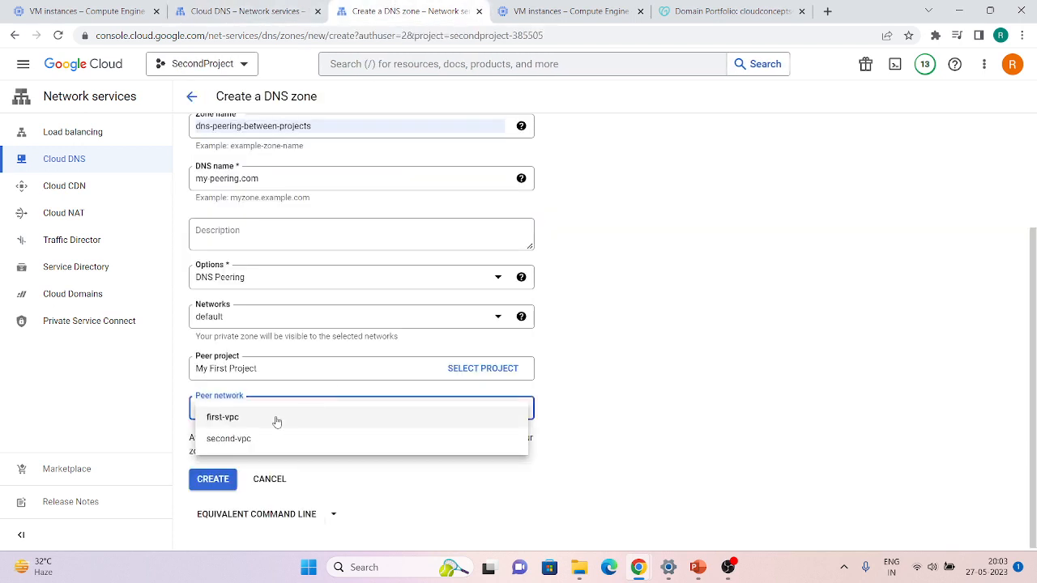
left_click(249, 438)
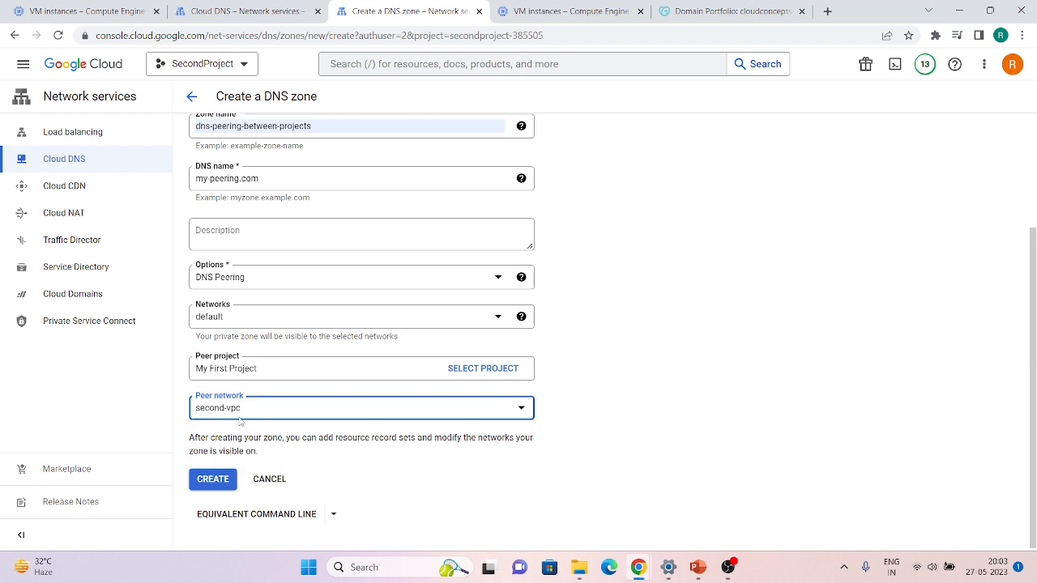
left_click(226, 479)
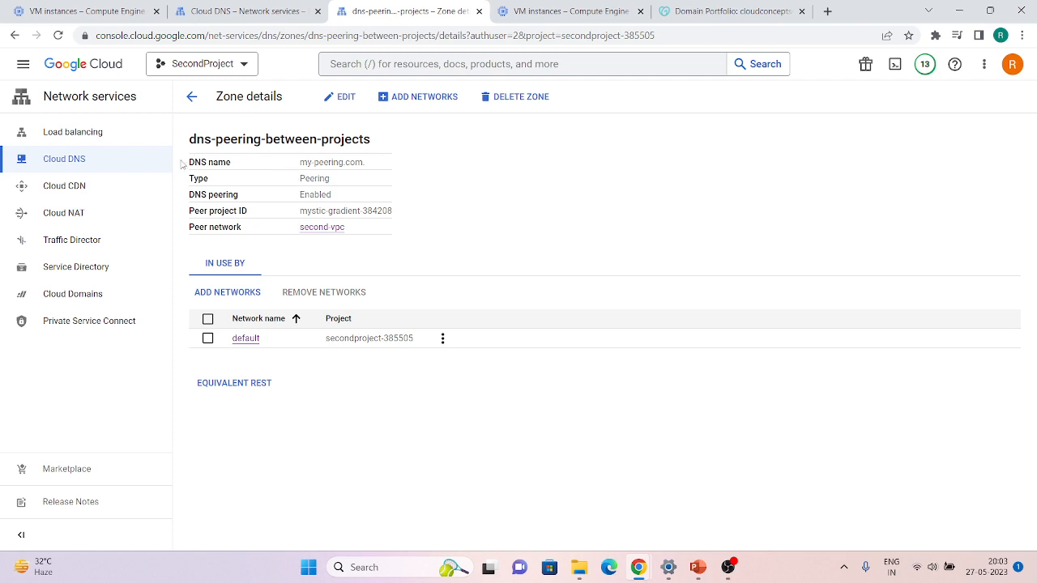
- Start a Private DNS zone in My First Project named dns-peering-between-projects, reusing the peering zone's DNS name my-peering.com
left_click_drag(298, 167, 388, 166)
left_click(447, 203)
left_click(243, 11)
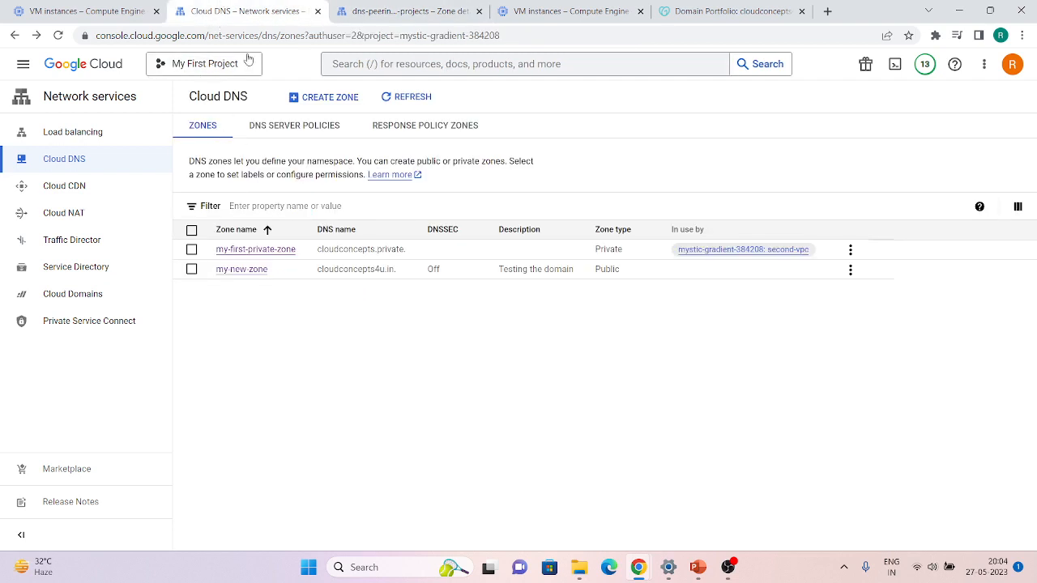
left_click(309, 95)
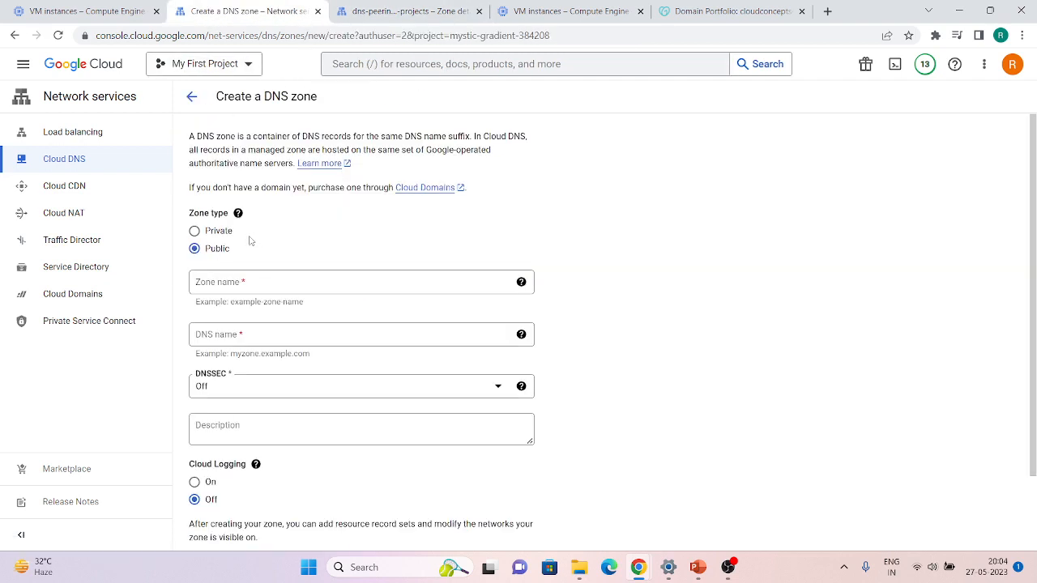
left_click(195, 231)
left_click(239, 289)
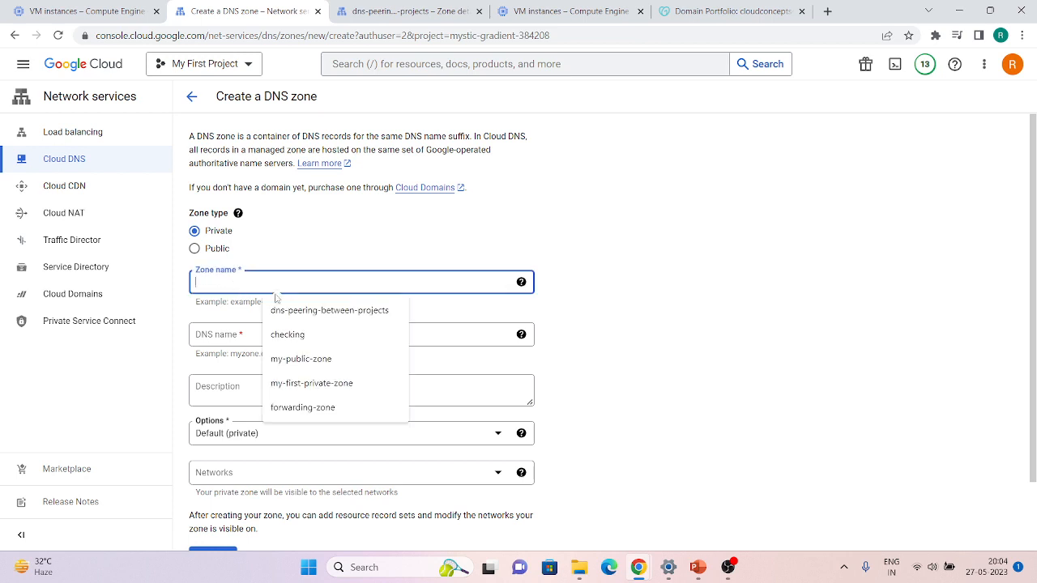
left_click(276, 310)
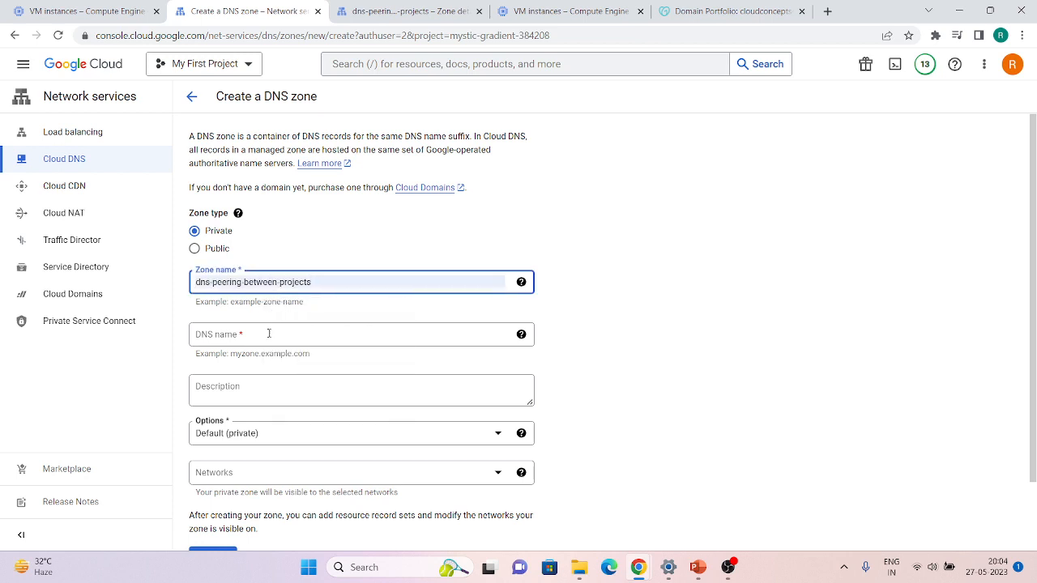
left_click(269, 334)
type("my-peering.com.")
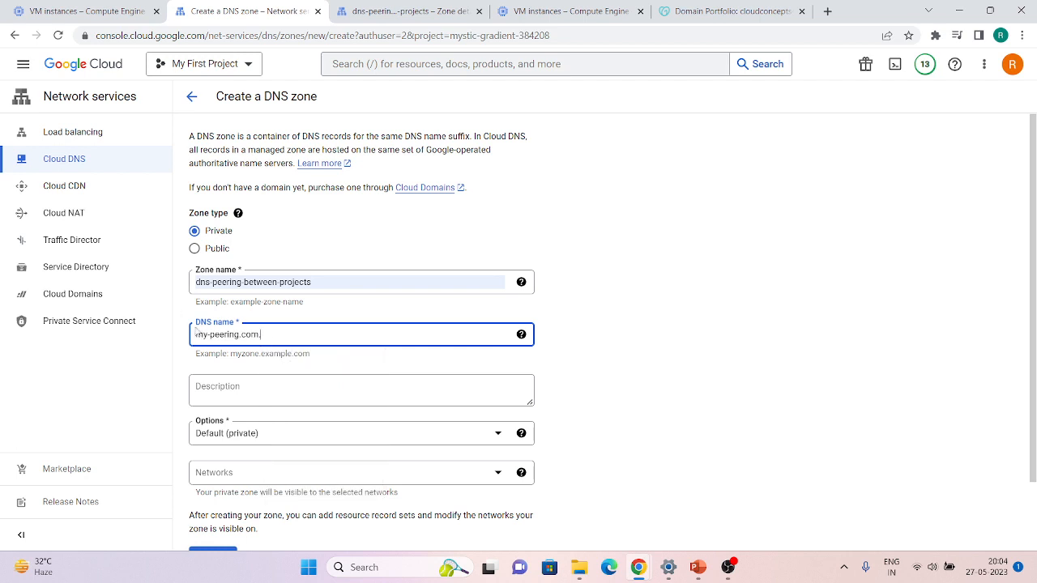
left_click(357, 12)
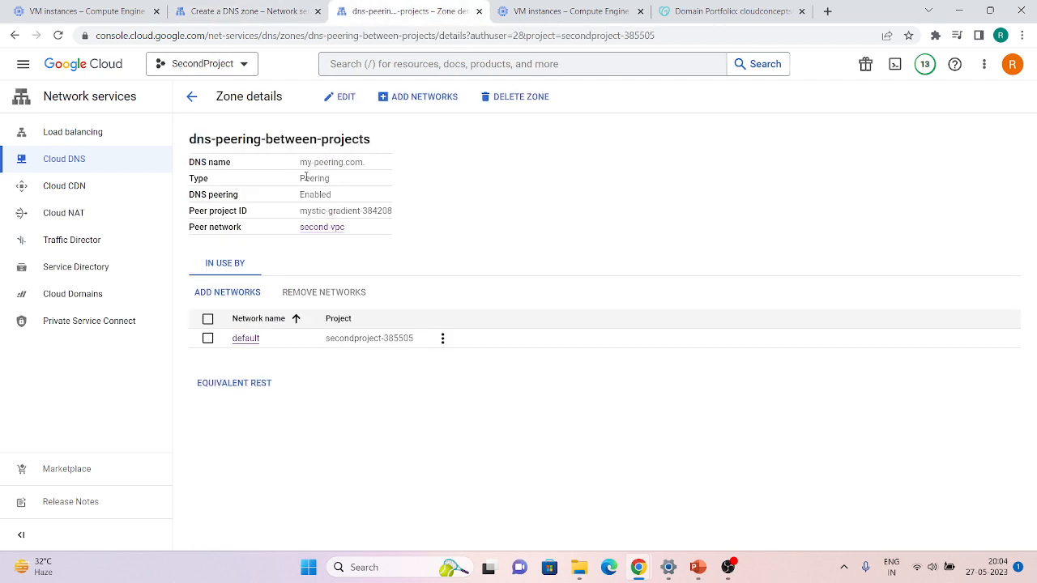
left_click(290, 9)
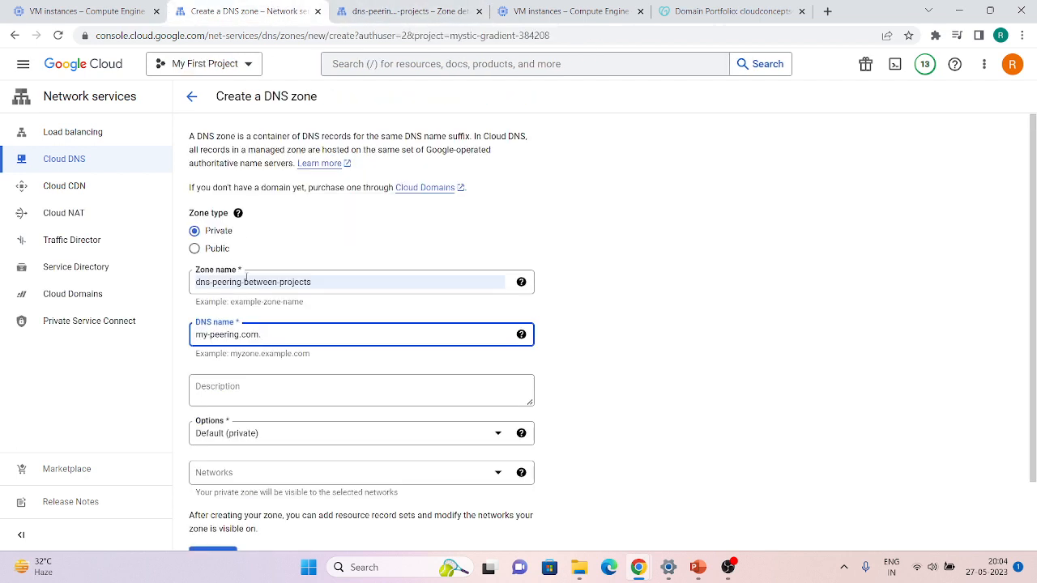
- Make My First Project's private zone visible to the second-vpc network and create it
scroll(261, 328, "down", 1)
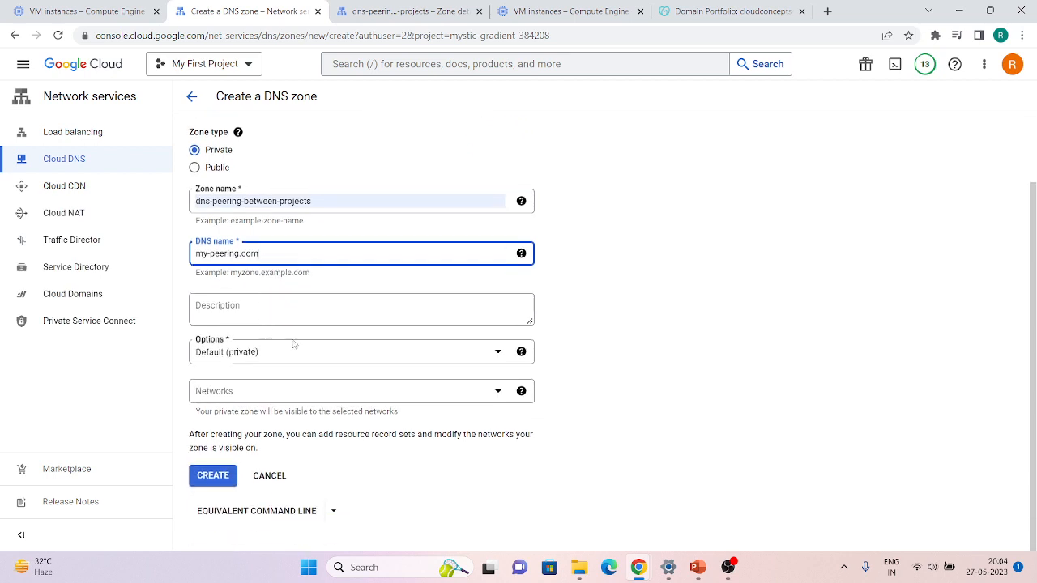
left_click(254, 393)
left_click(248, 487)
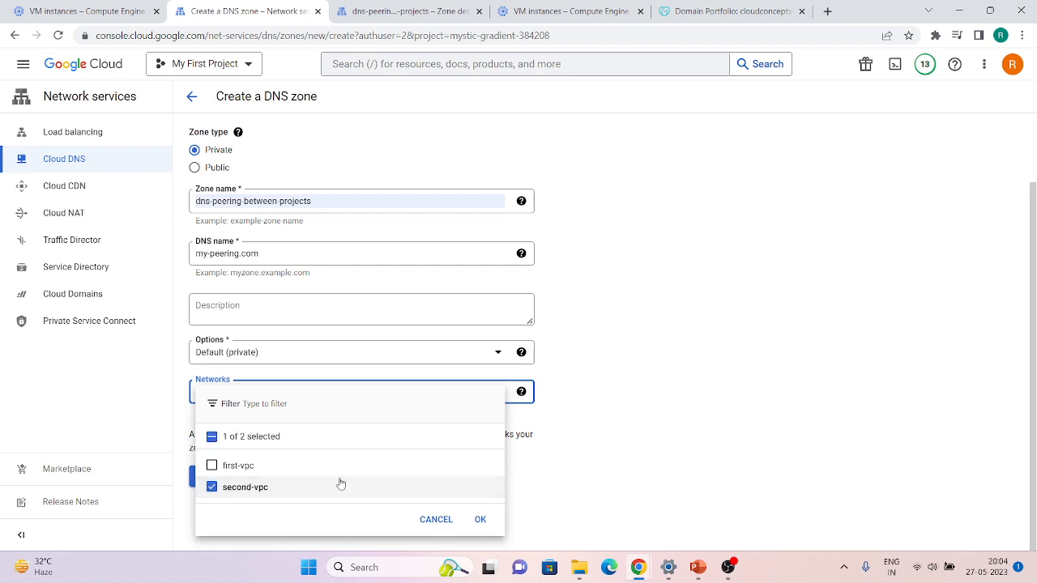
left_click(480, 520)
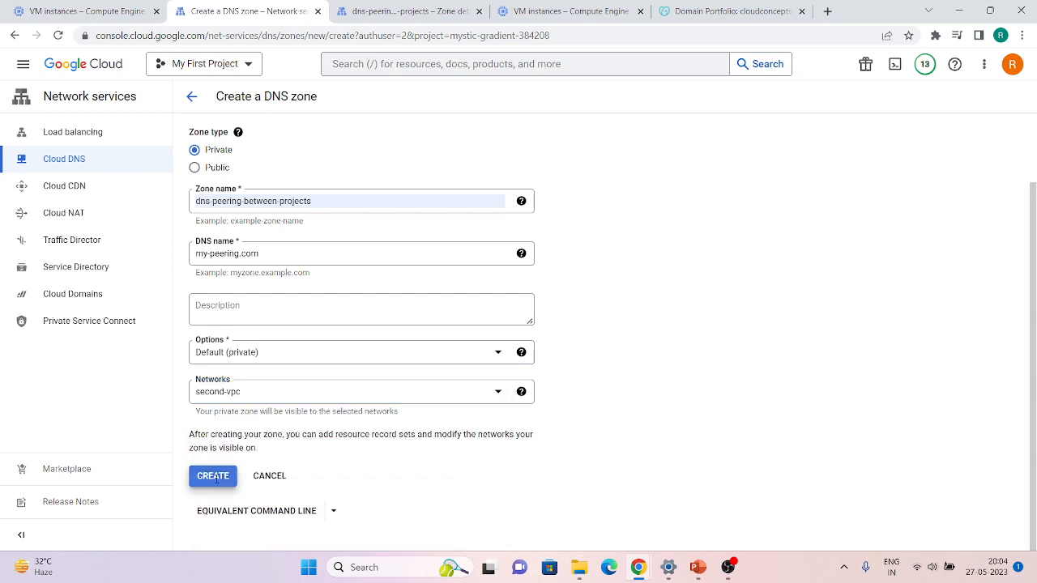
left_click(214, 478)
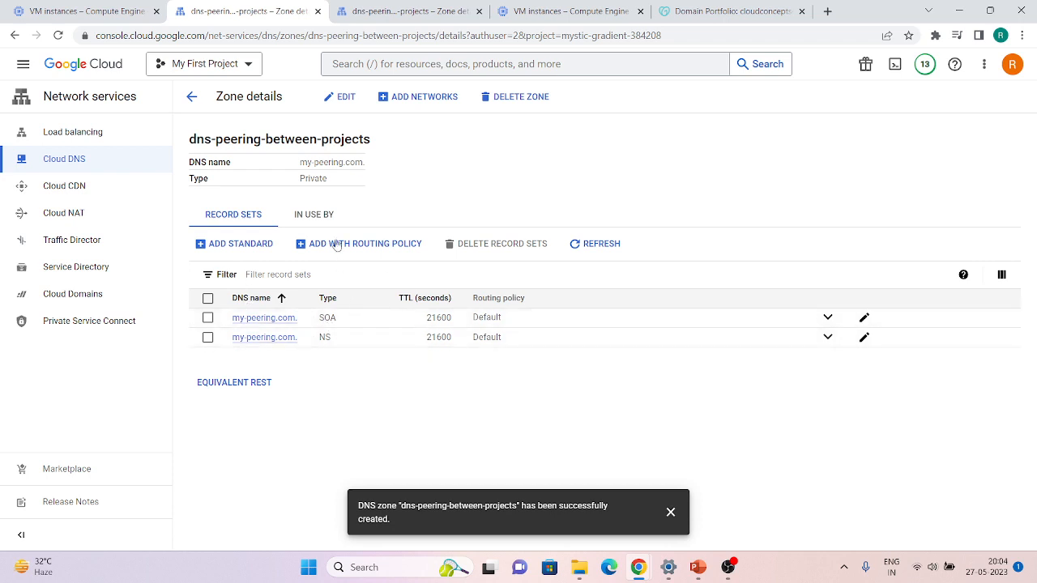
- Start a standard A record set in the new my-peering.com zone with the DNS name mytestingvm
left_click(243, 244)
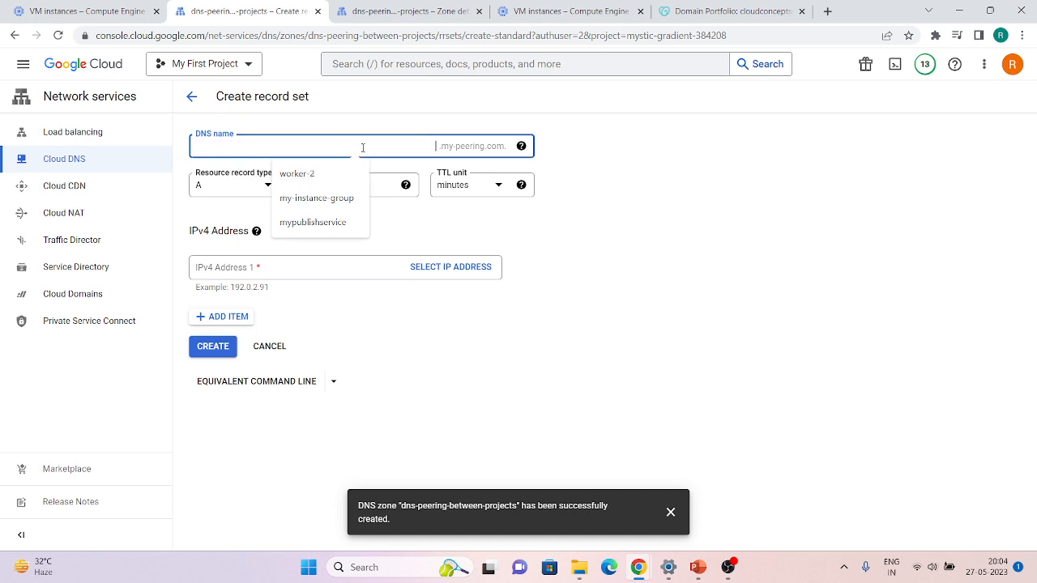
type("mytestig")
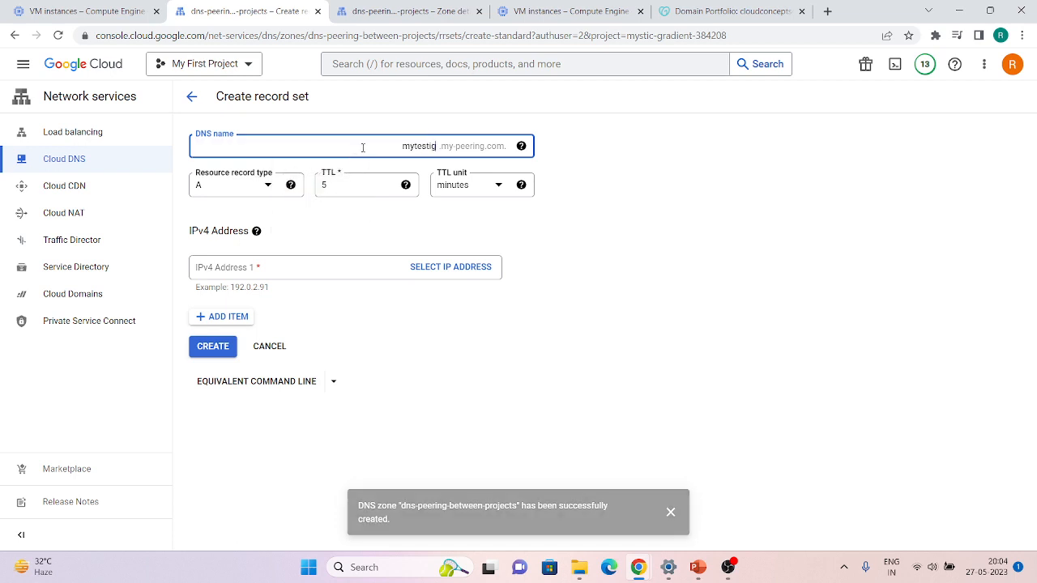
key("BackSpace")
type("ngvm")
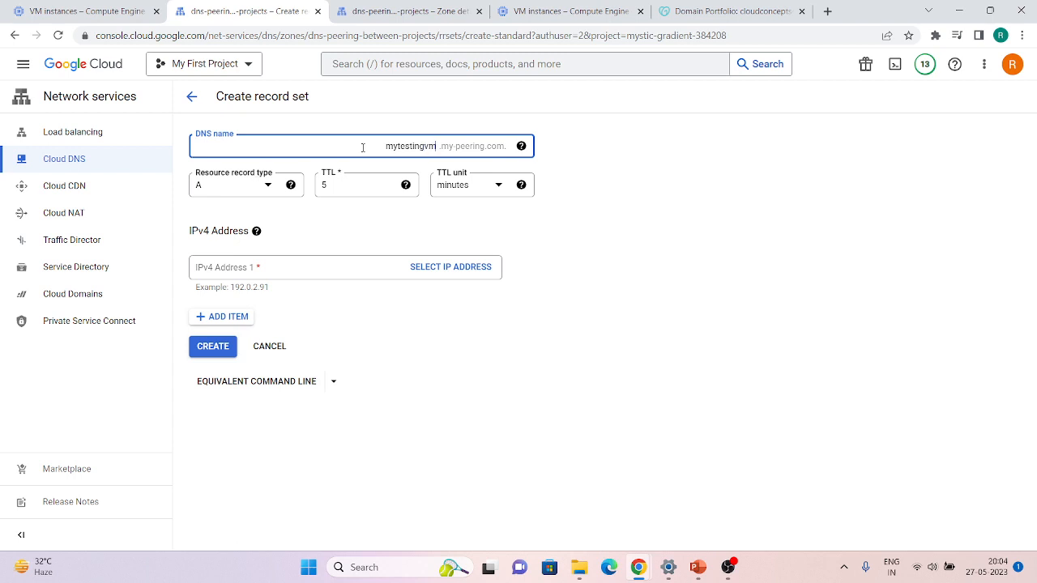
- Copy testing-vm's internal IP from the VM instances, enter 192.168.1.3 as the record's IPv4 address, and create the record set
left_click(57, 6)
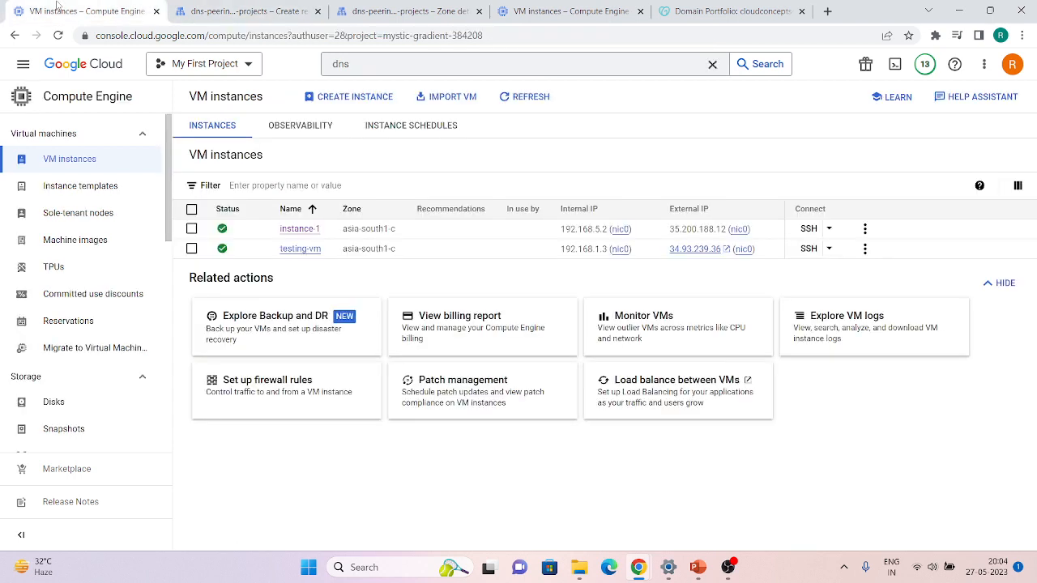
left_click(639, 248)
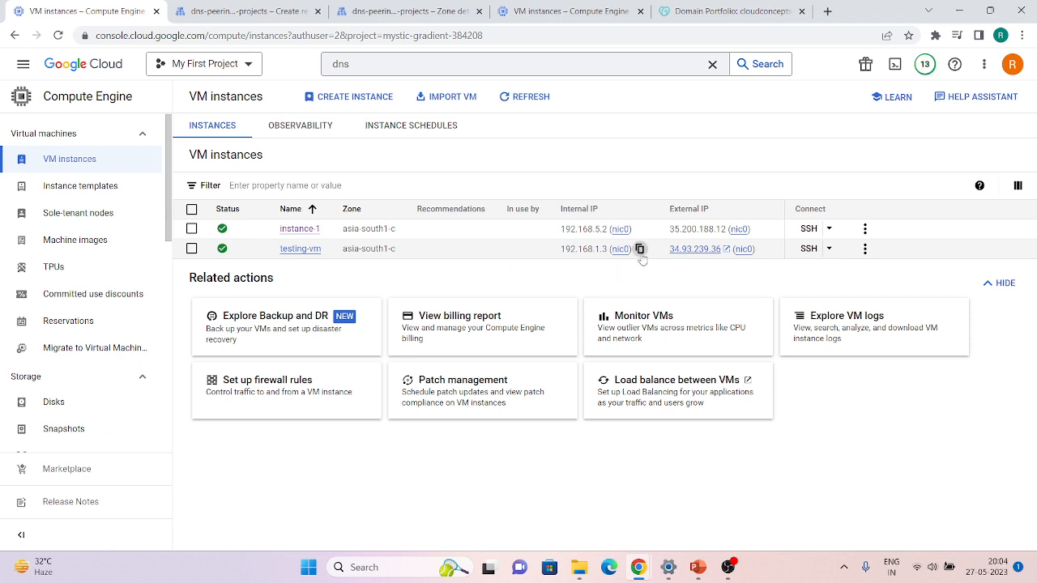
left_click(196, 9)
left_click(308, 266)
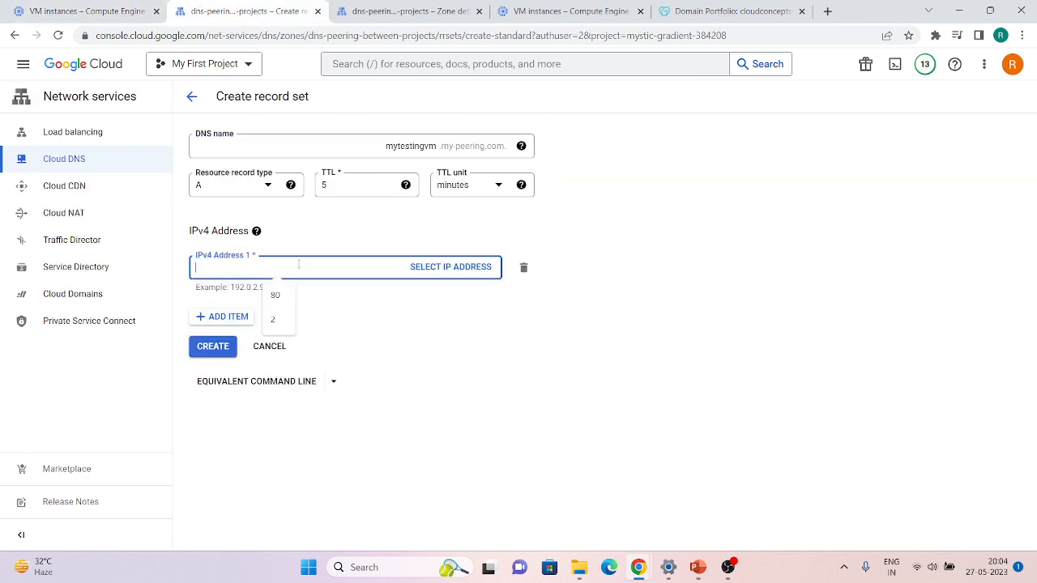
key("ctrl+v")
left_click(350, 310)
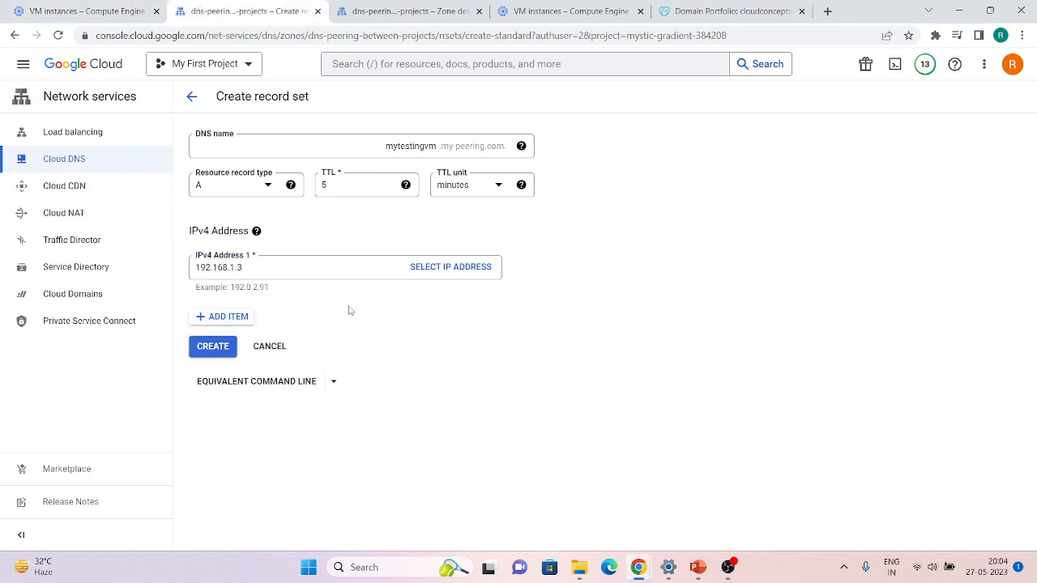
left_click(208, 344)
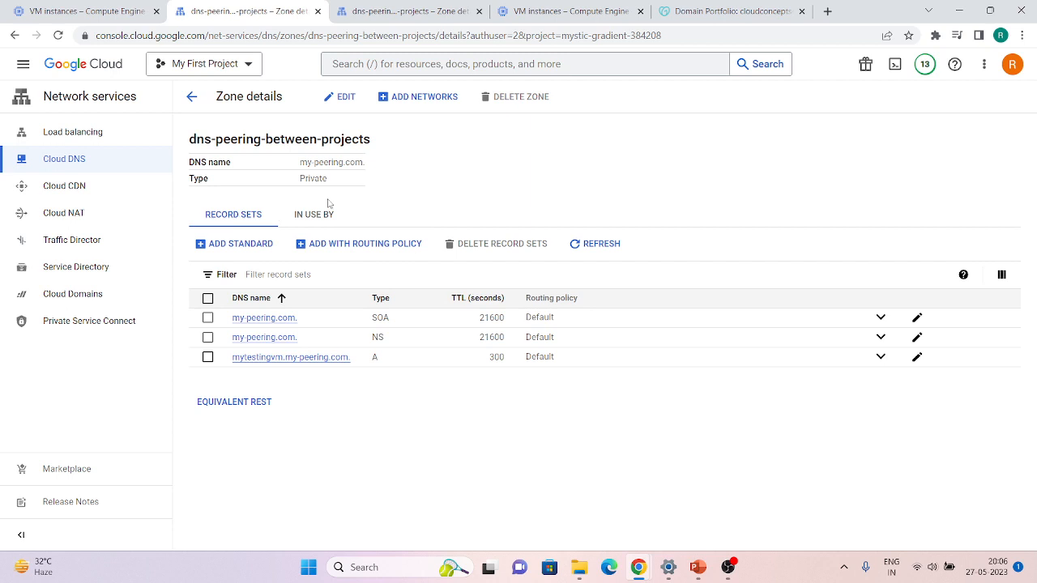
- Compare the DNS name and zone type of the dns-peering-between-projects zones in SecondProject and My First Project
left_click(389, 7)
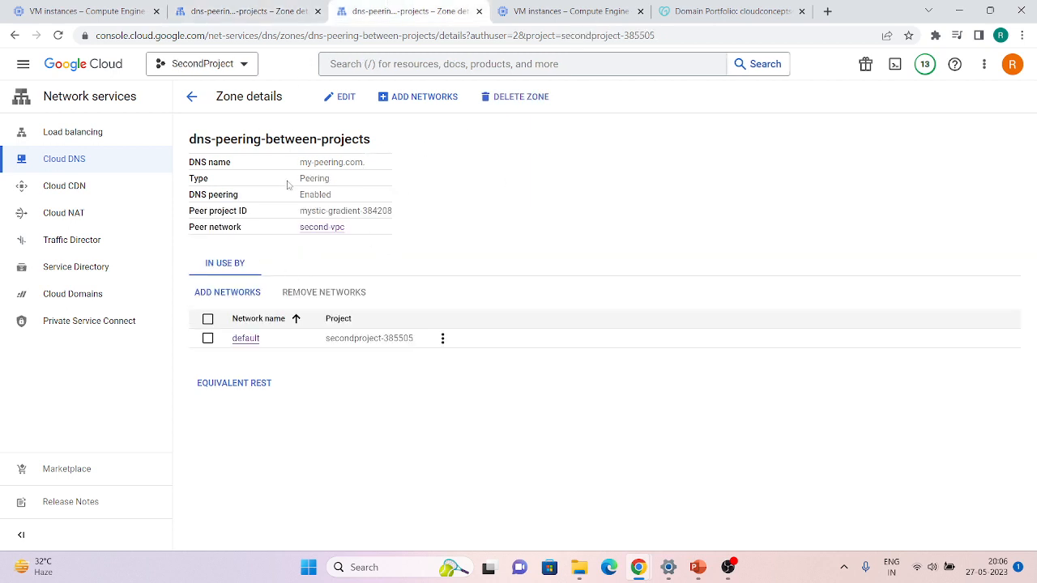
left_click_drag(295, 167, 383, 167)
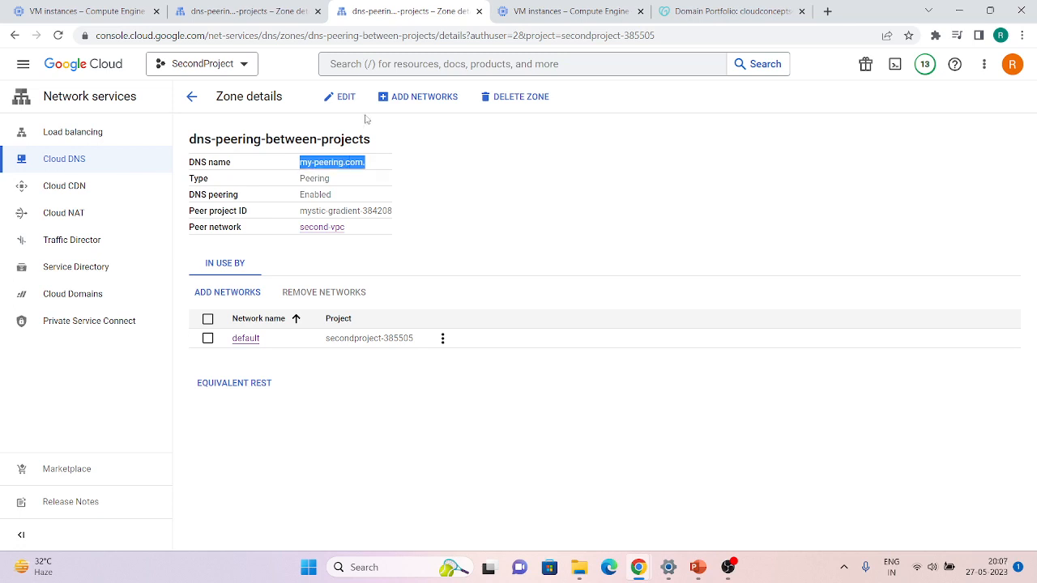
left_click(287, 6)
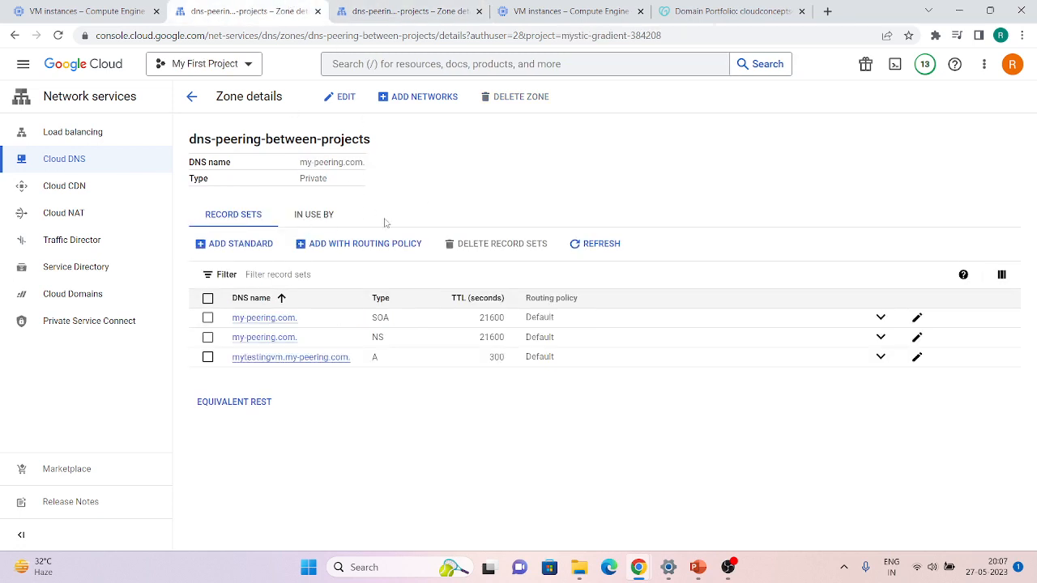
left_click(387, 8)
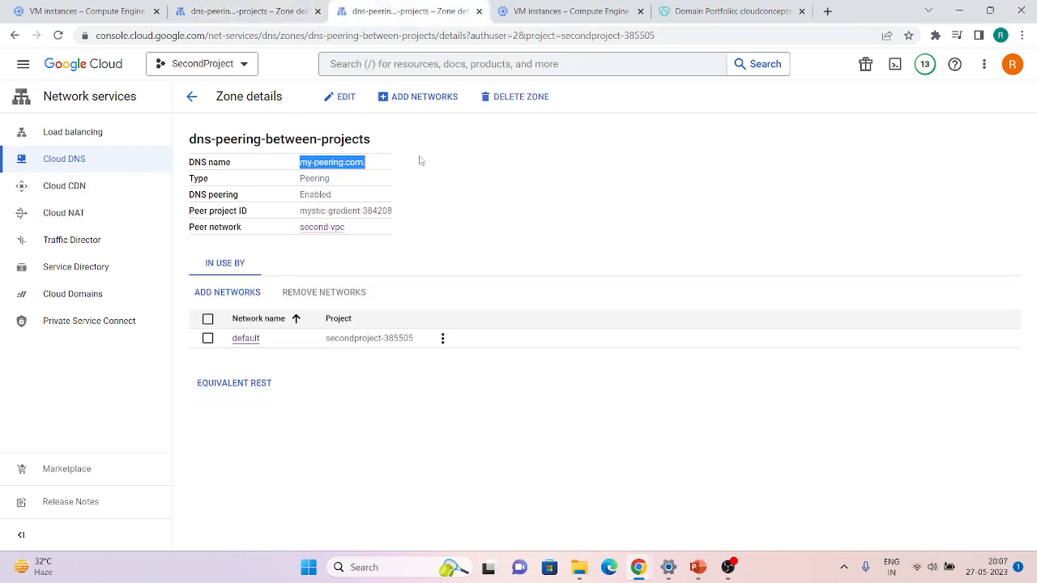
left_click(259, 10)
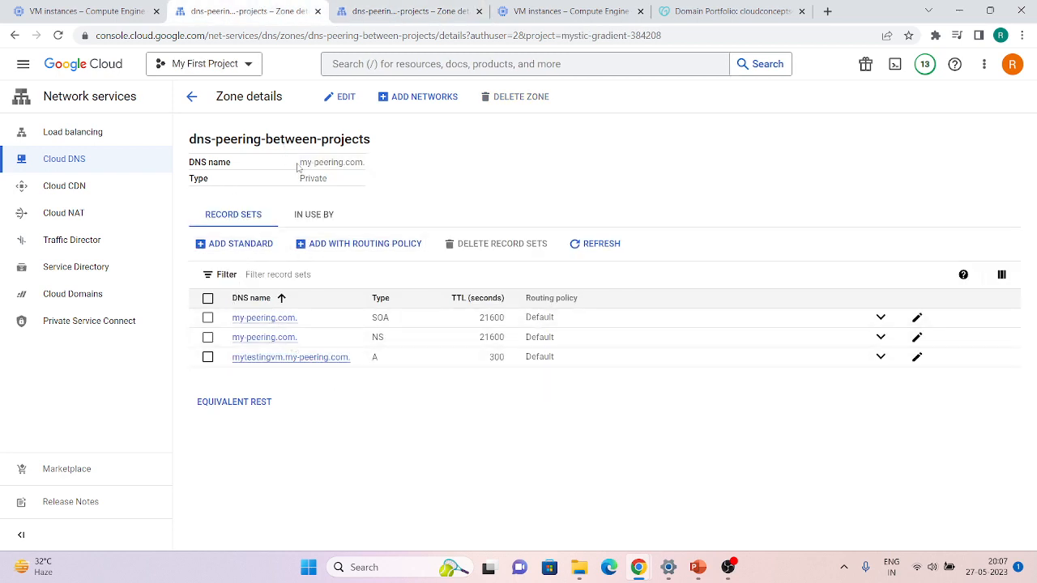
left_click_drag(297, 166, 369, 173)
left_click(384, 177)
left_click(389, 11)
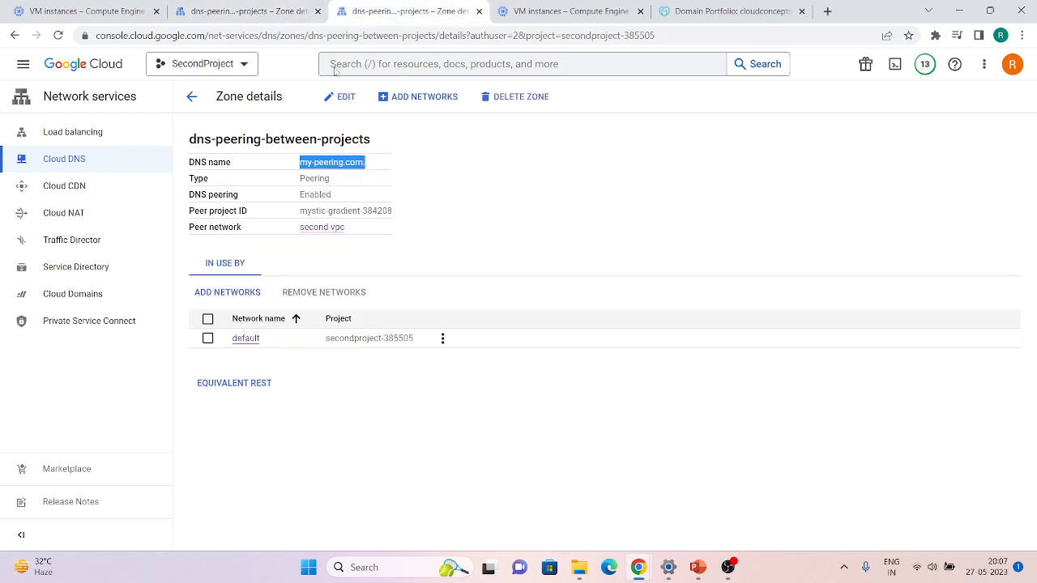
left_click(285, 7)
left_click(379, 8)
left_click(260, 7)
left_click_drag(303, 162, 394, 168)
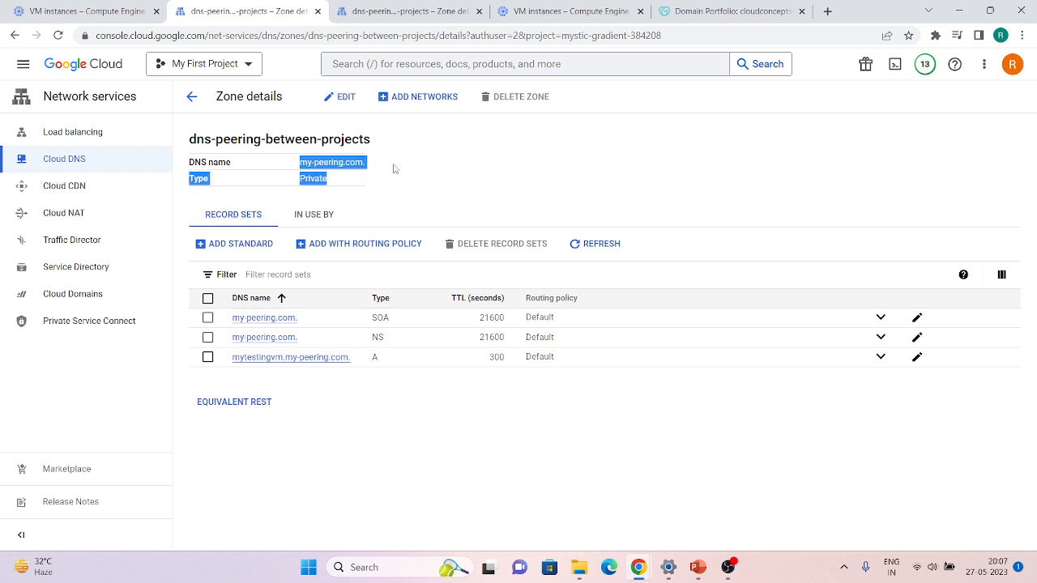
- Examine the peer project ID and peer network of SecondProject's dns-peering-between-projects zone
left_click(391, 181)
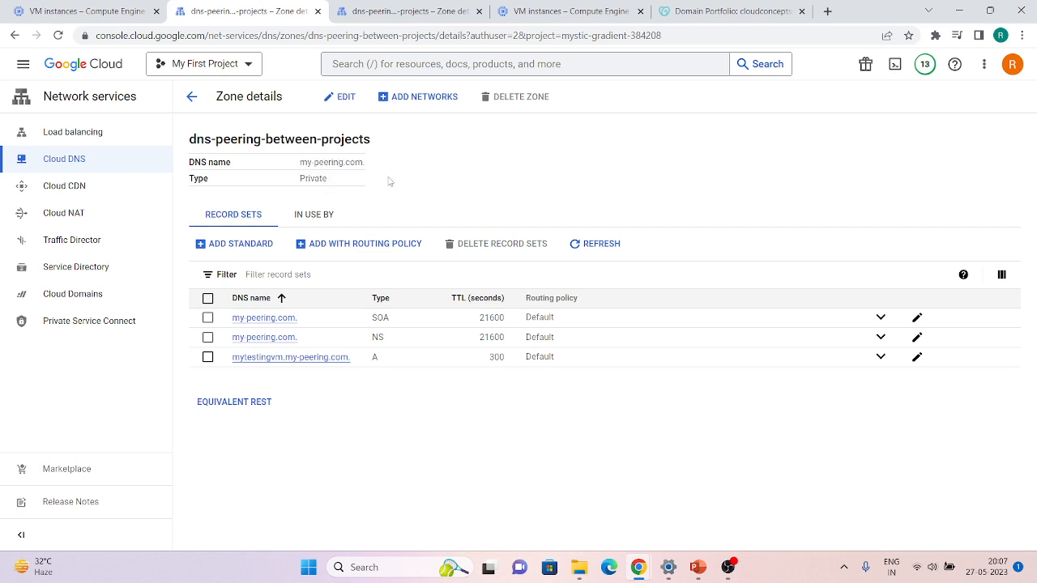
left_click(387, 6)
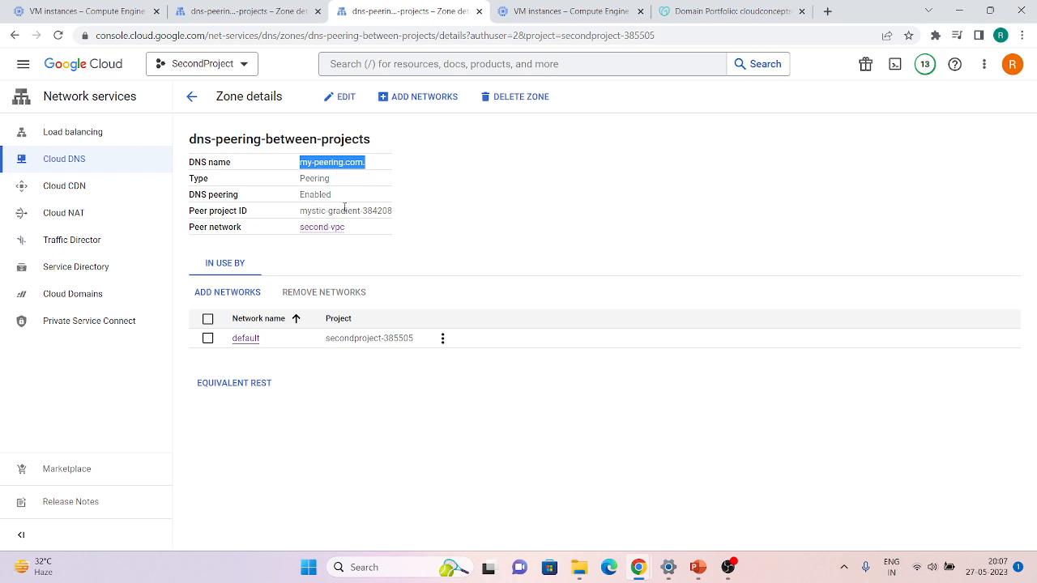
left_click_drag(292, 213, 396, 217)
- Copy the mytestingvm.my-peering.com. record name from My First Project's zone and run nslookup on it in second-project-vm's SSH session
left_click(256, 9)
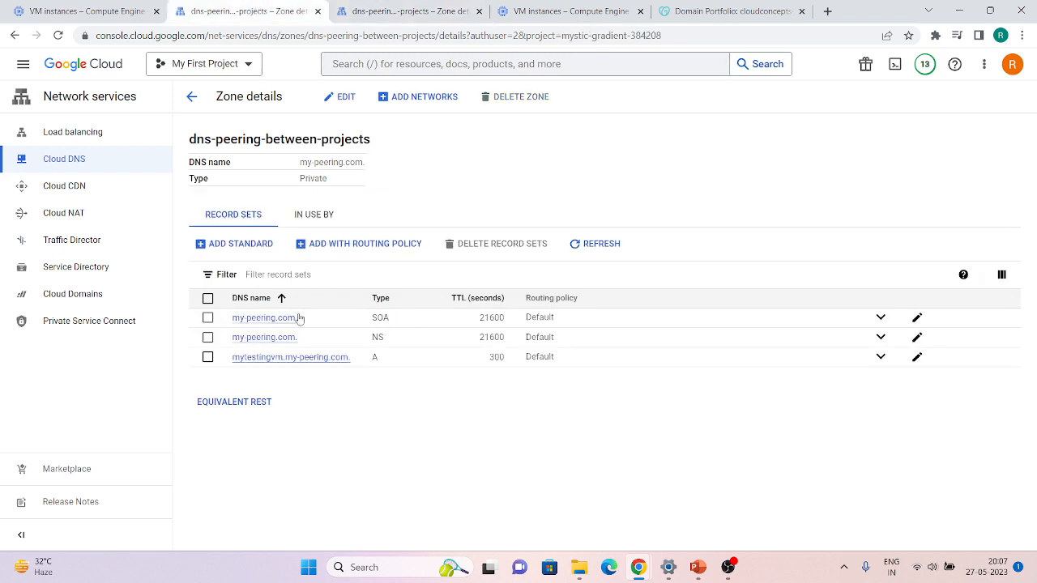
left_click_drag(229, 366, 357, 365)
key("ctrl+c")
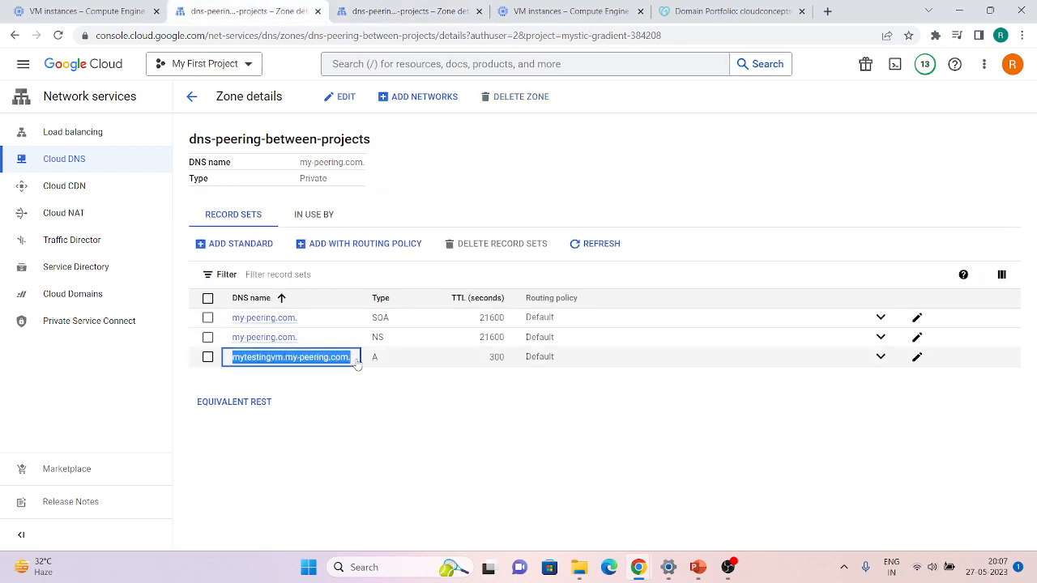
key("alt+Tab")
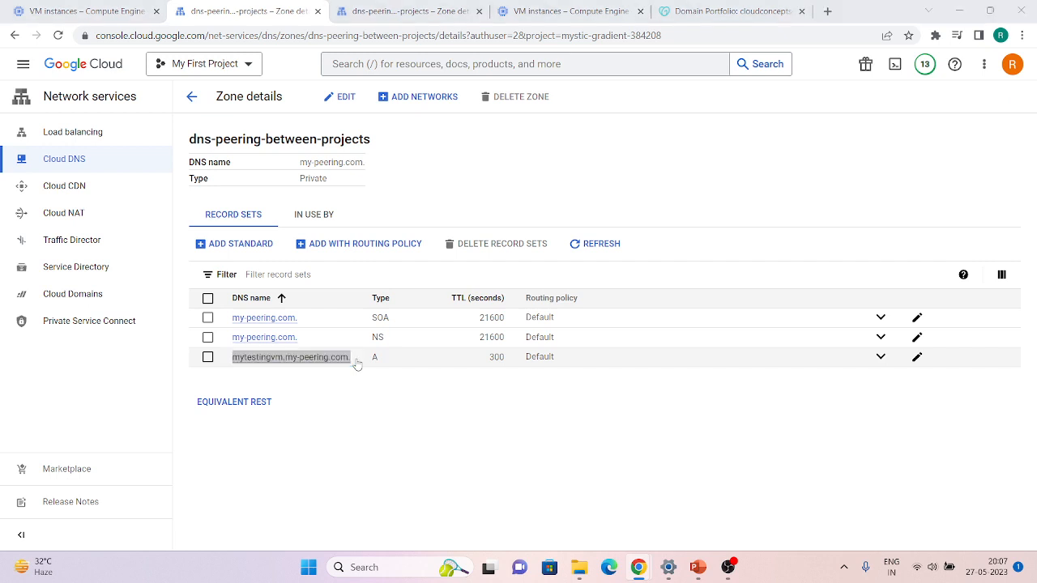
key("Return")
key("Return")
key("Return")
key("Return")
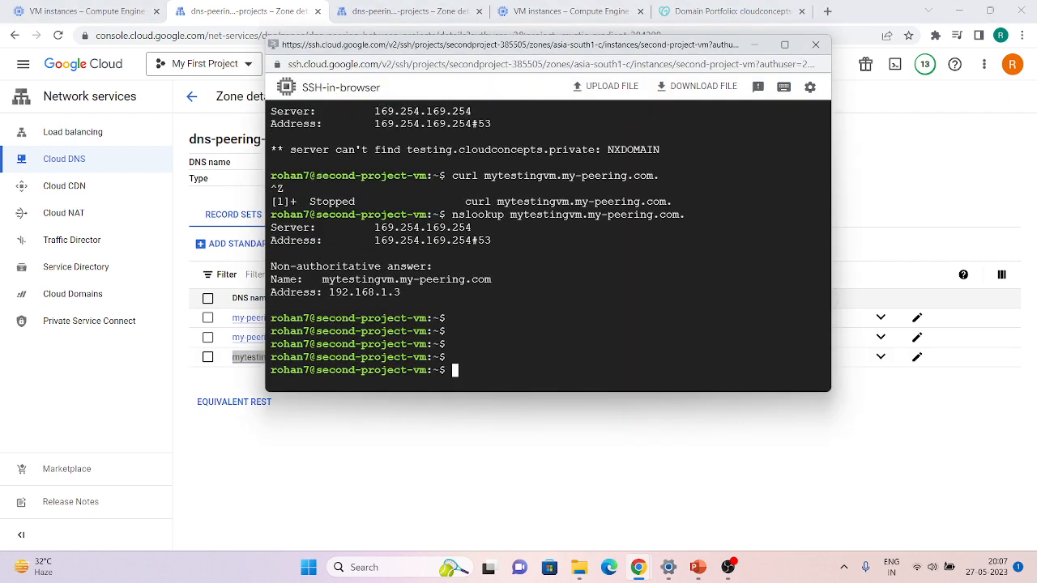
type("nslookup")
key("ctrl+v")
key("Return")
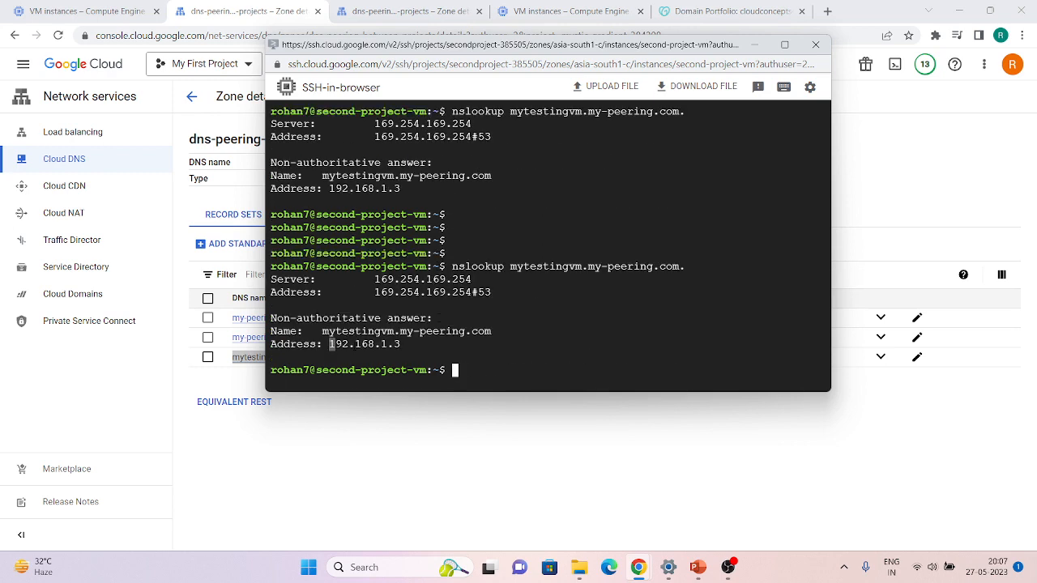
- Try a dig query on 192.168.1.3 from second-project-vm
left_click_drag(329, 344, 401, 344)
type("dig")
key("ctrl+v")
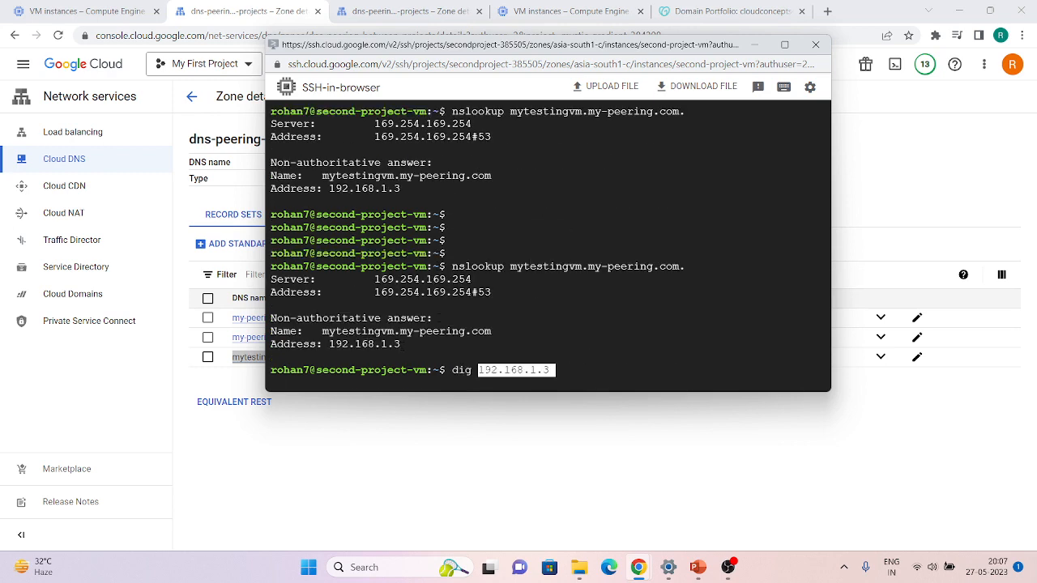
key("Return")
type("dig")
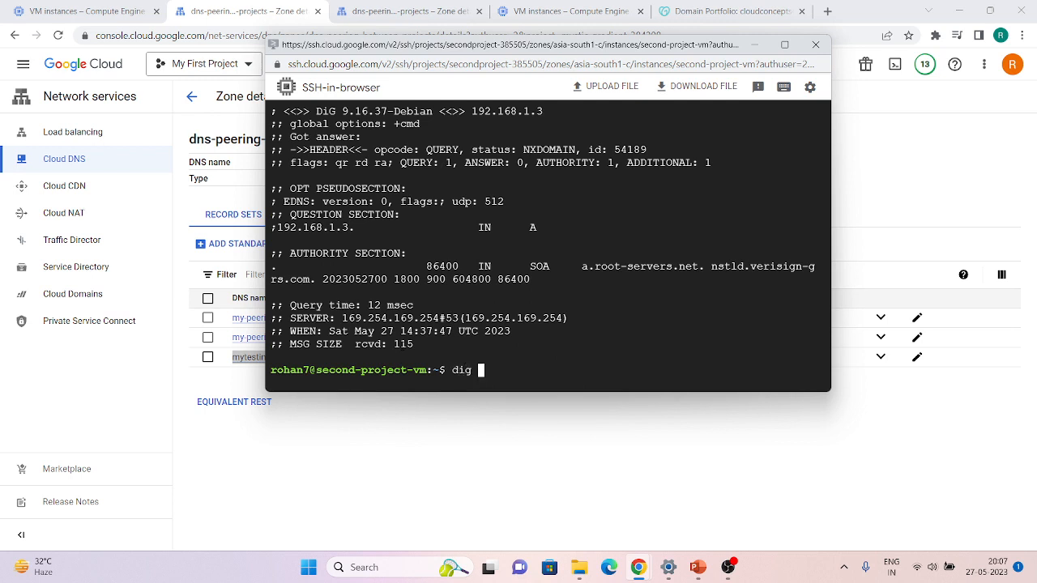
key("BackSpace")
key("BackSpace")
key("BackSpace")
- Copy the DNS name from the earlier nslookup command and run dig on mytestingvm.my-peering.com
scroll(547, 243, "up", 3)
scroll(547, 243, "up", 5)
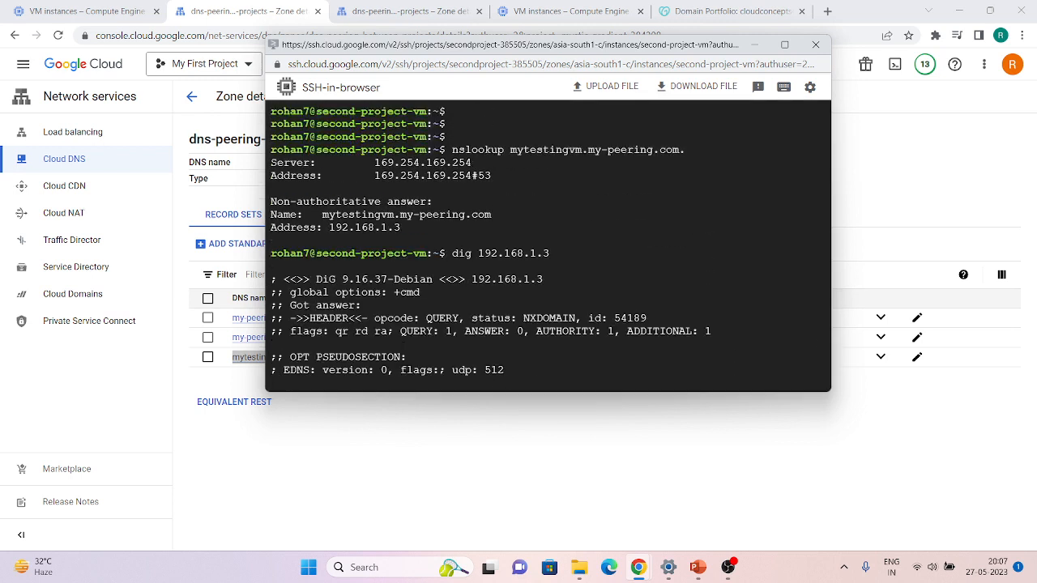
double_click(532, 253)
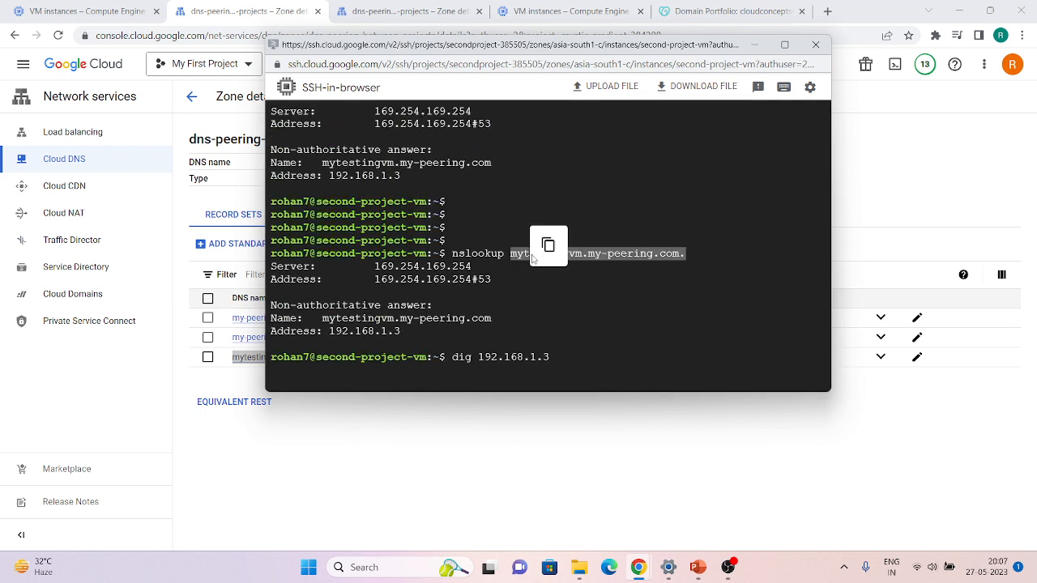
type("dig")
key("ctrl+v")
key("Return")
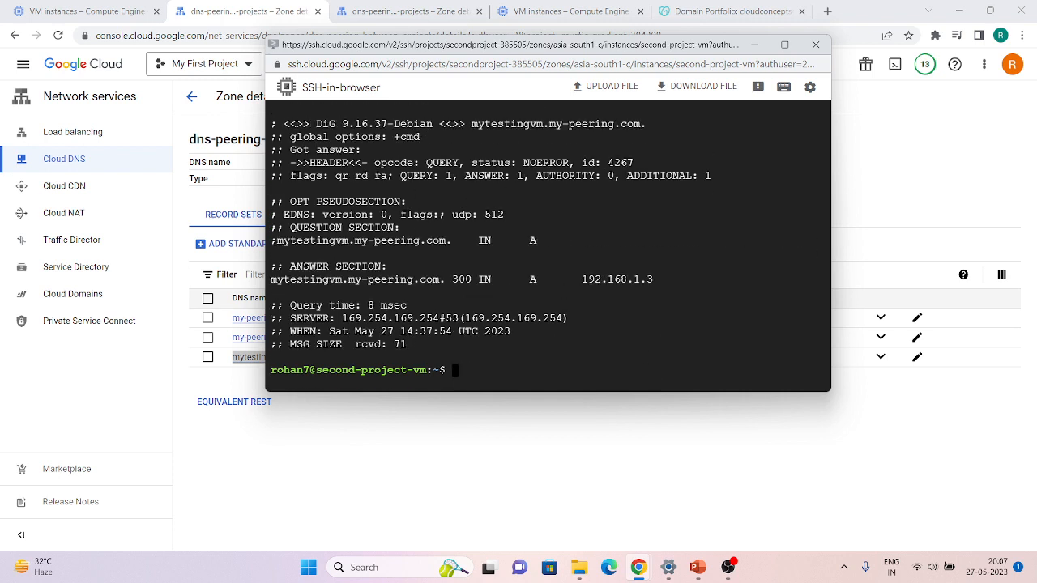
- Ping mytestingvm.my-peering.com. from second-project-vm and stop the ping
key("Return")
key("Return")
key("Return")
type("ping")
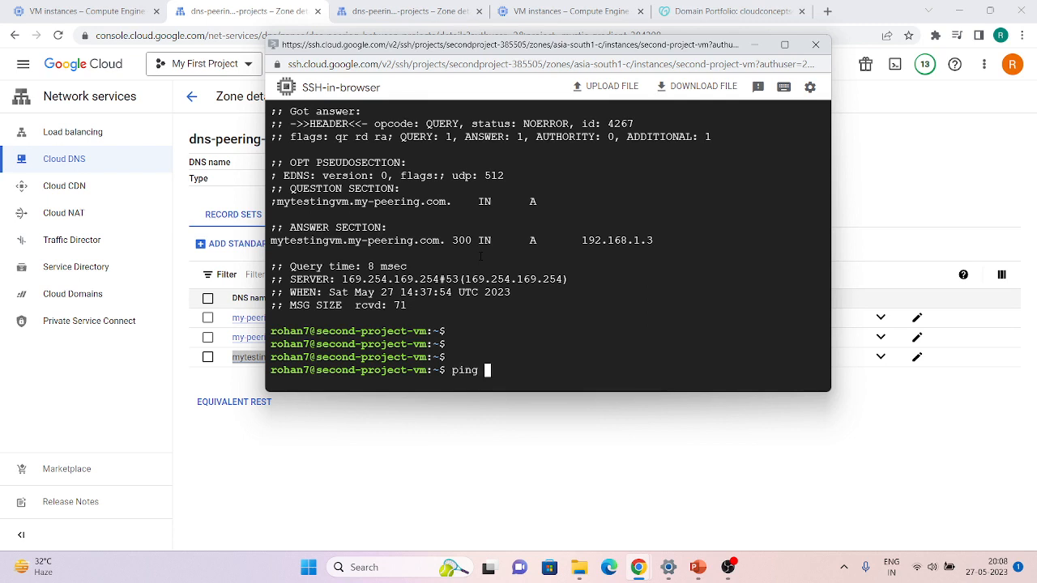
key("ctrl+v")
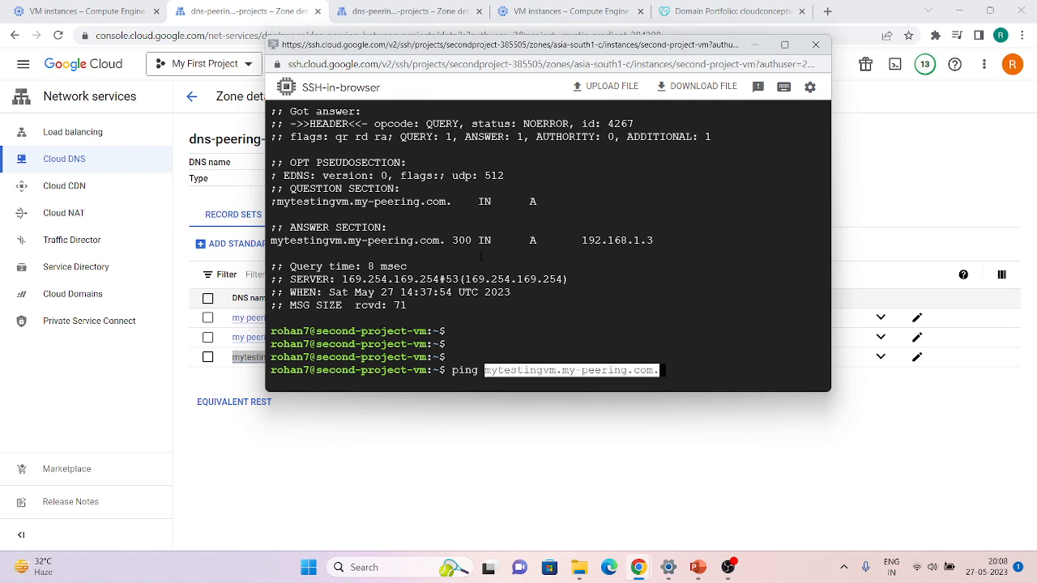
key("Return")
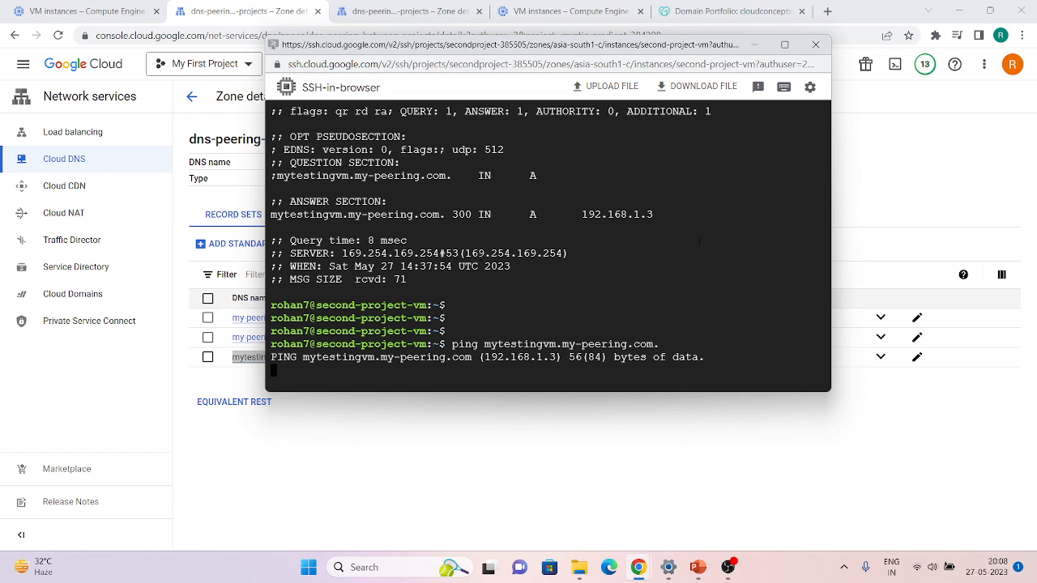
key("ctrl+c")
- Start creating a new VM instance in SecondProject
left_click(894, 189)
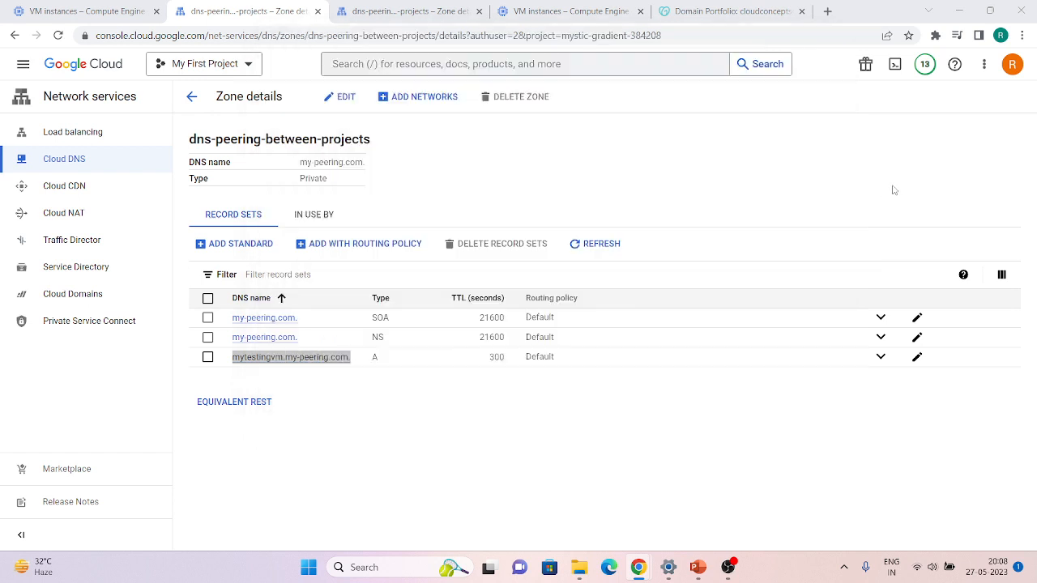
left_click(567, 11)
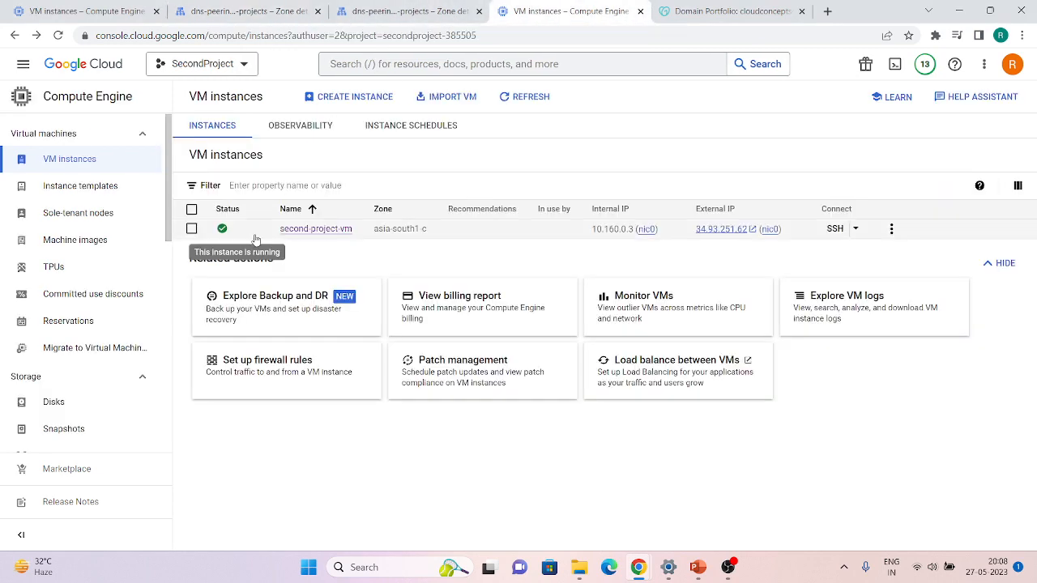
left_click(369, 101)
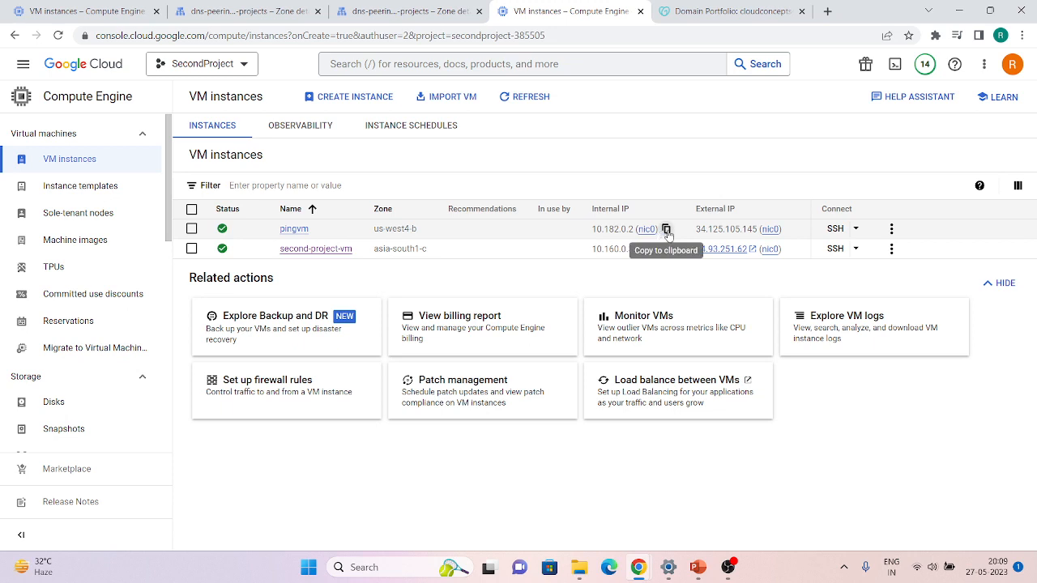
- Copy pingvm's internal IP and create a standard A record pingvm with IPv4 address 10.182.0.2 in My First Project's my-peering.com zone
left_click(665, 231)
left_click(247, 9)
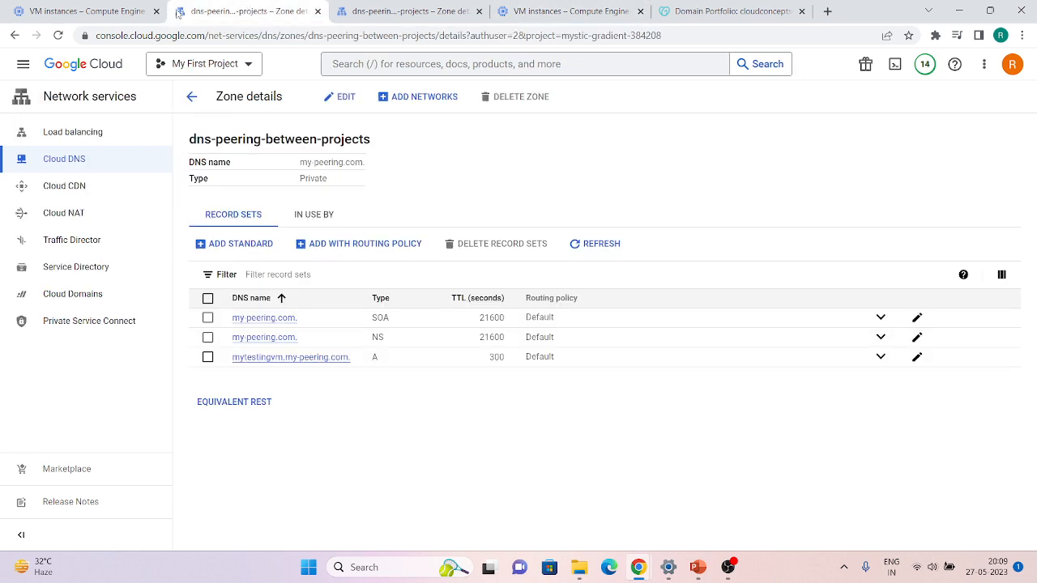
left_click(220, 245)
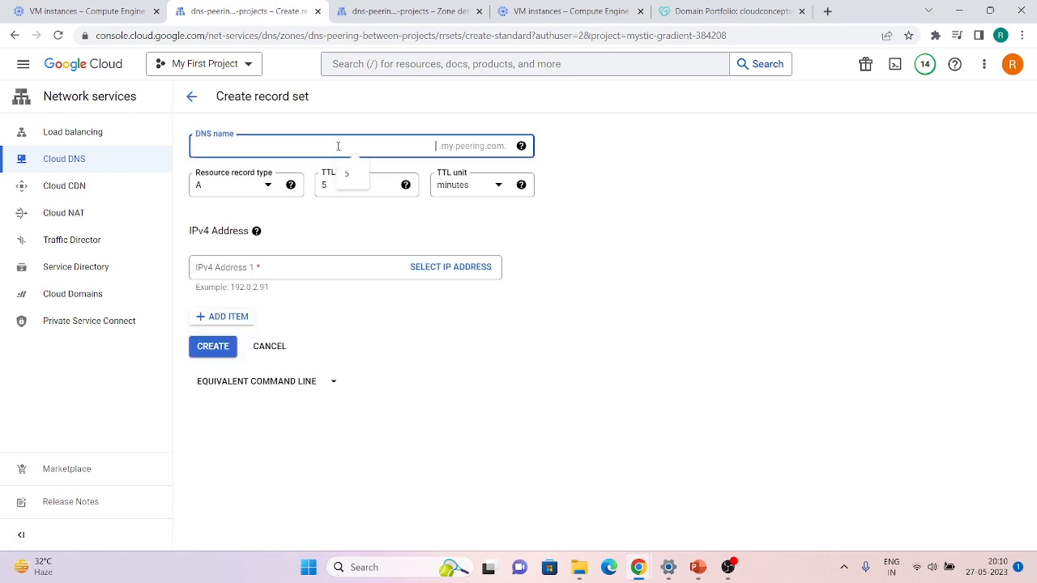
type("pingvm")
left_click(270, 261)
key("ctrl+v")
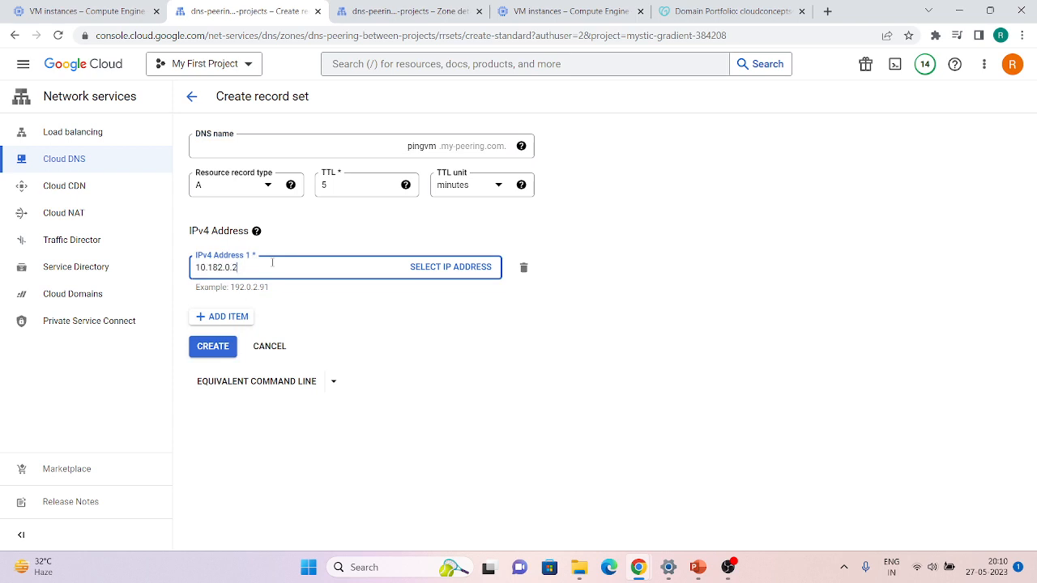
left_click(210, 350)
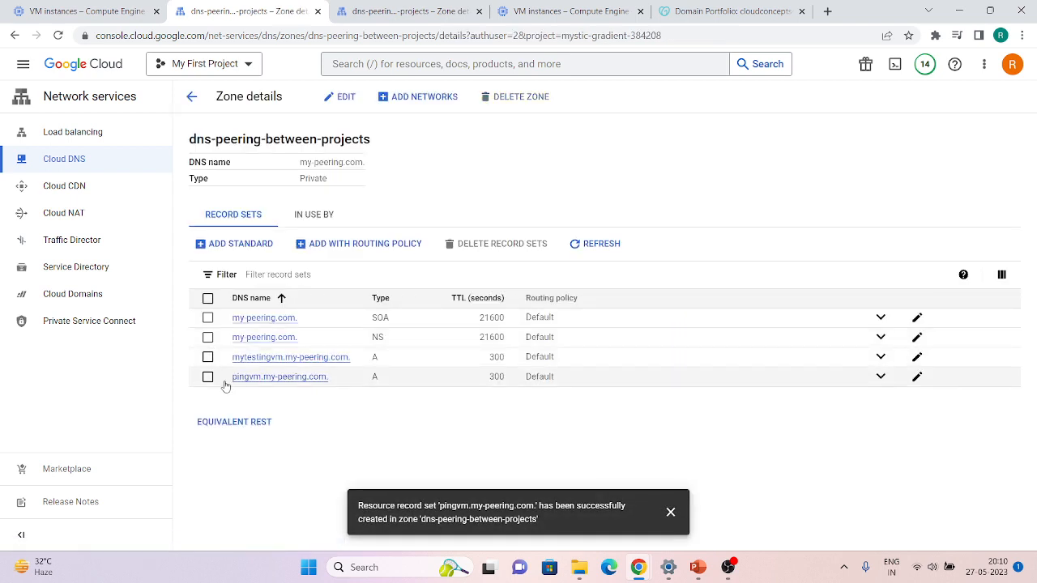
- Copy the pingvm.my-peering.com. record name and run nslookup on it in second-project-vm's SSH session
left_click_drag(226, 386, 333, 386)
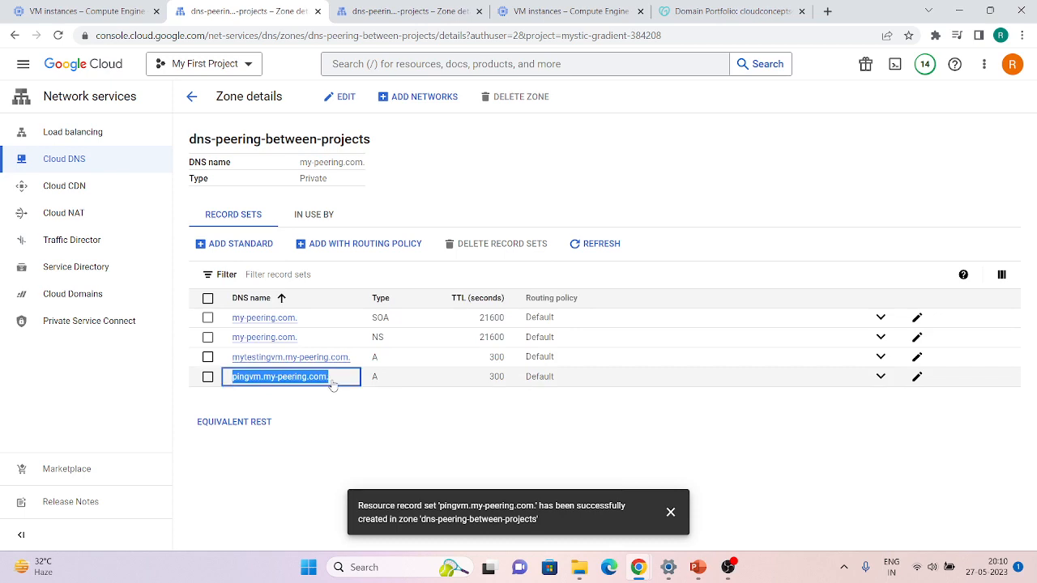
key("alt+Tab")
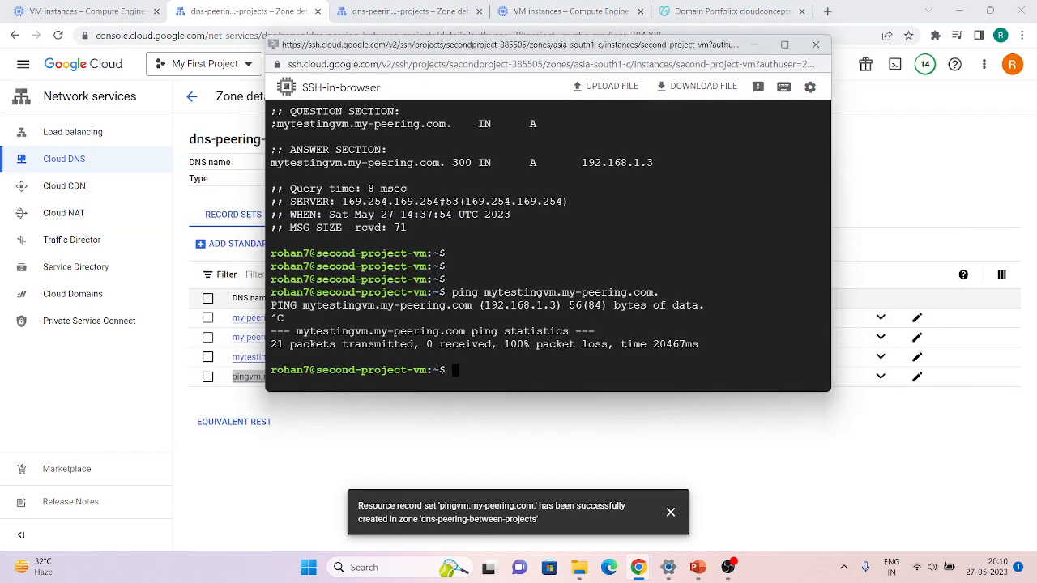
key("Return")
key("Return")
type("nslookup")
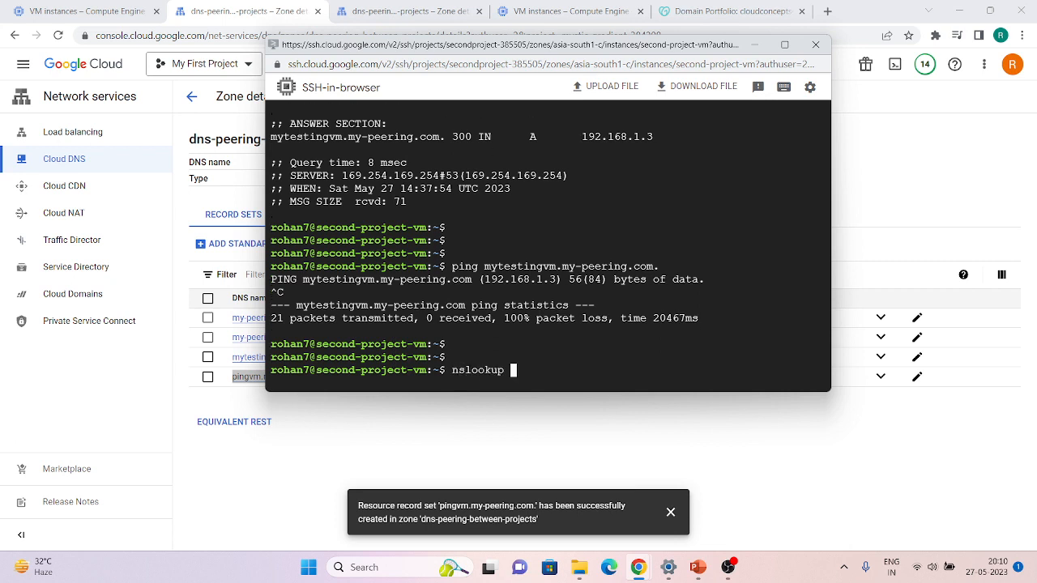
key("ctrl+v")
key("Return")
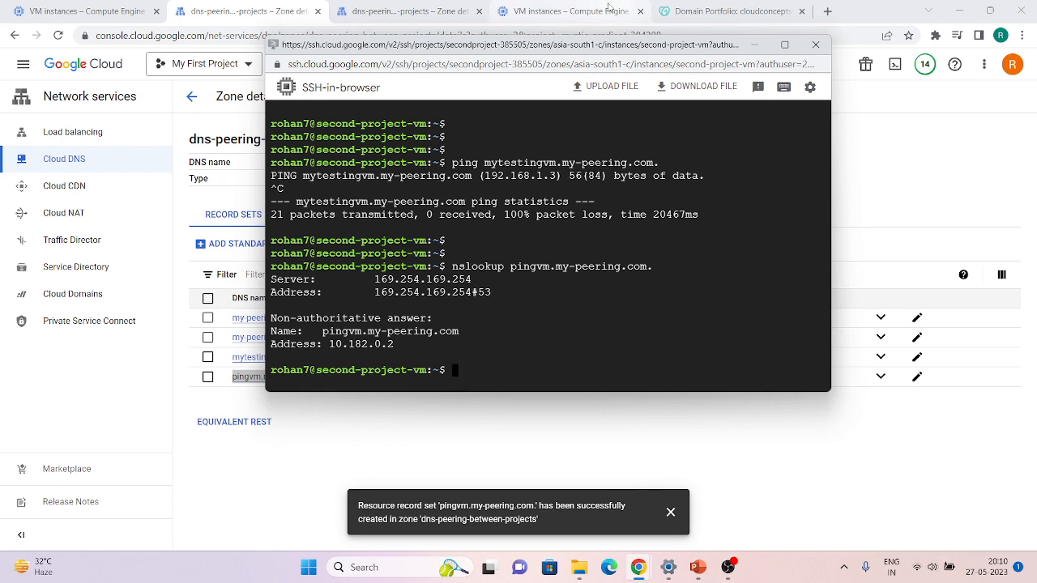
- Check pingvm's internal IP in SecondProject's VM instances and ping pingvm.my-peering.com. from second-project-vm
left_click(567, 11)
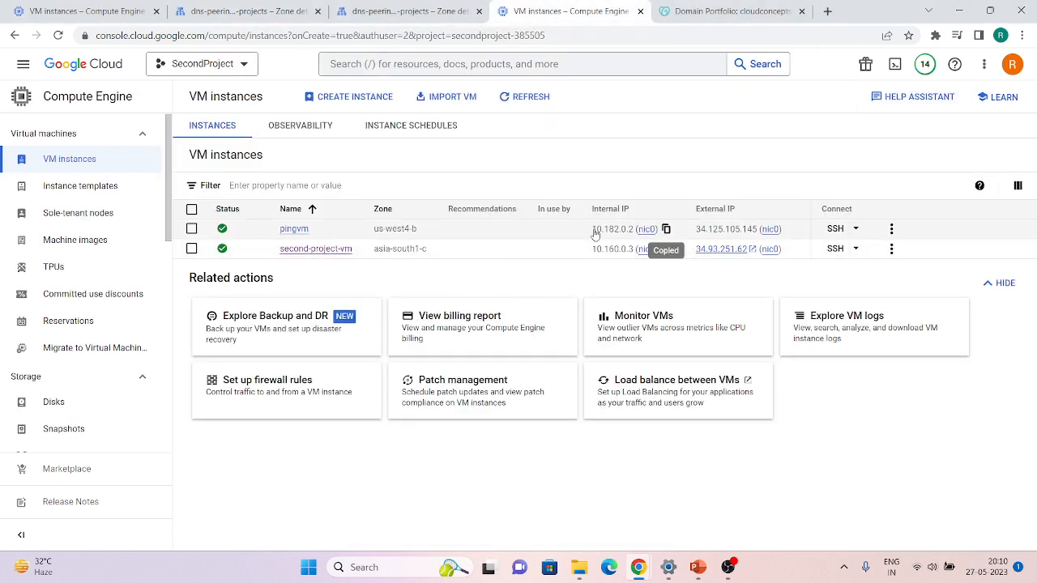
key("alt+Tab")
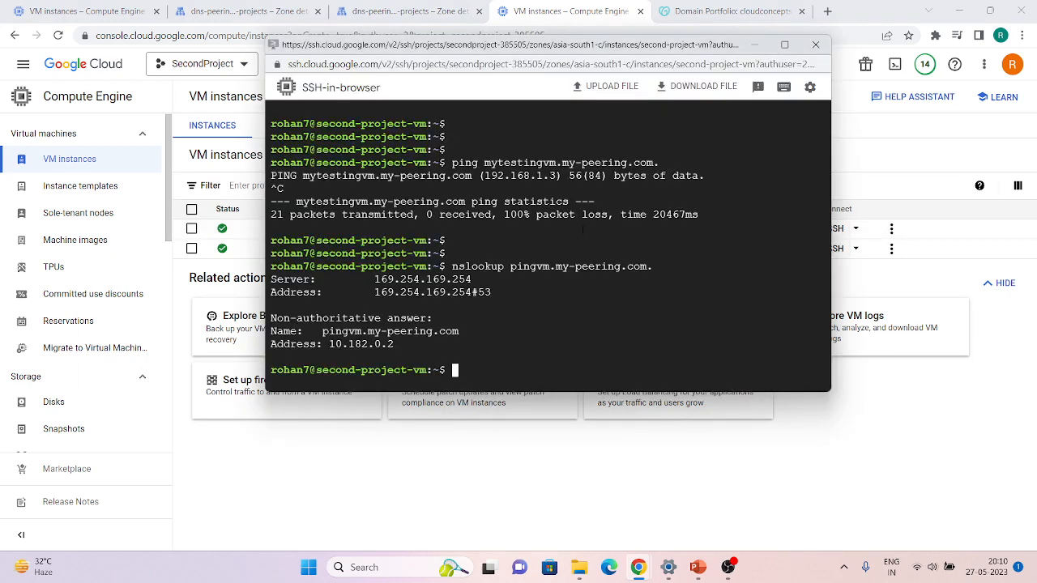
type("ping")
key("ctrl+v")
key("Return")
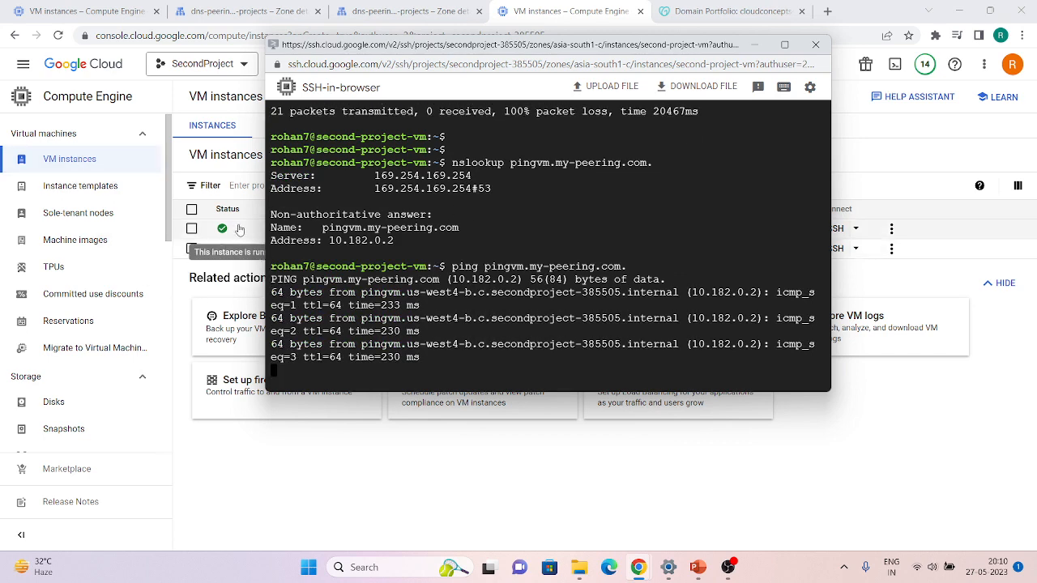
- Compare SecondProject's VM instances with the running ping replies in the SSH session
left_click(941, 179)
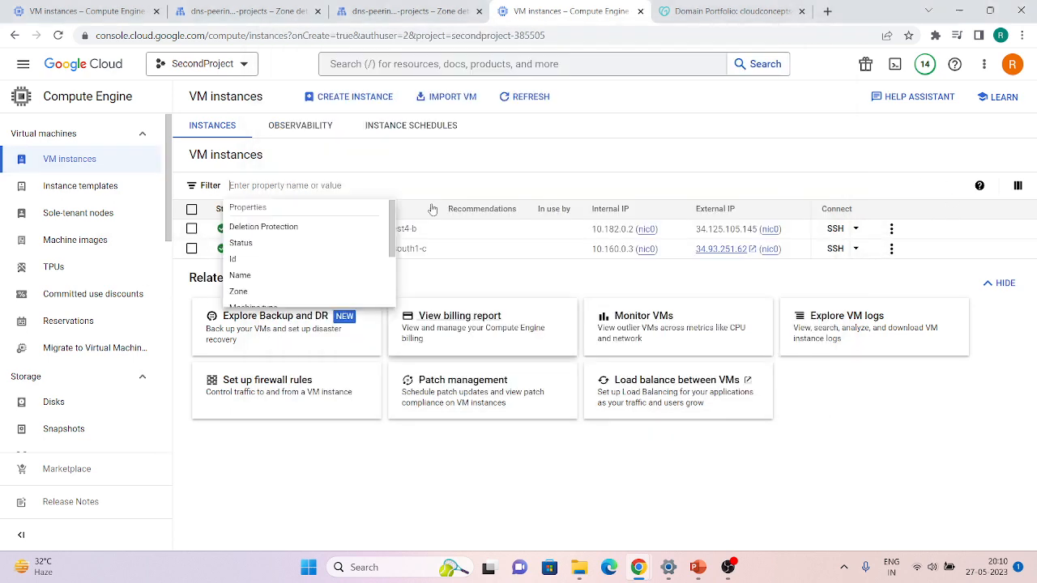
left_click(494, 270)
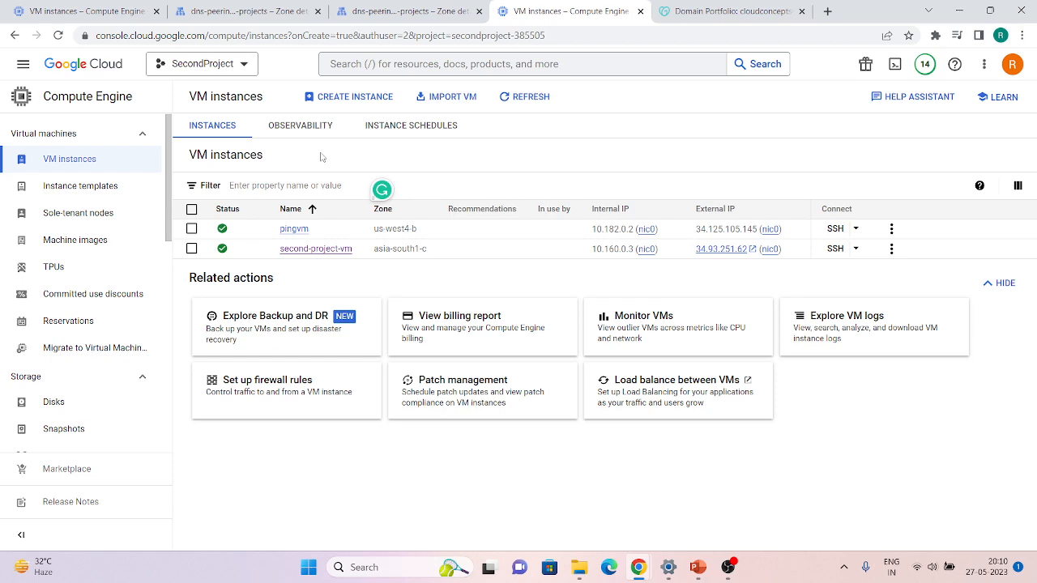
key("alt+Tab")
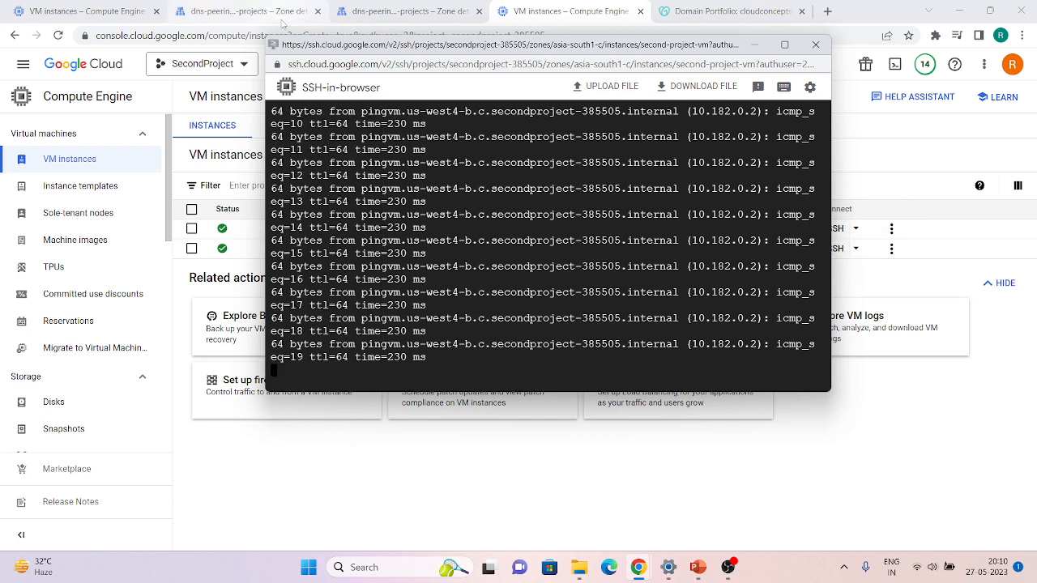
- Review SecondProject's peering zone and the mytestingvm.my-peering.com. record in My First Project's private zone
left_click(409, 12)
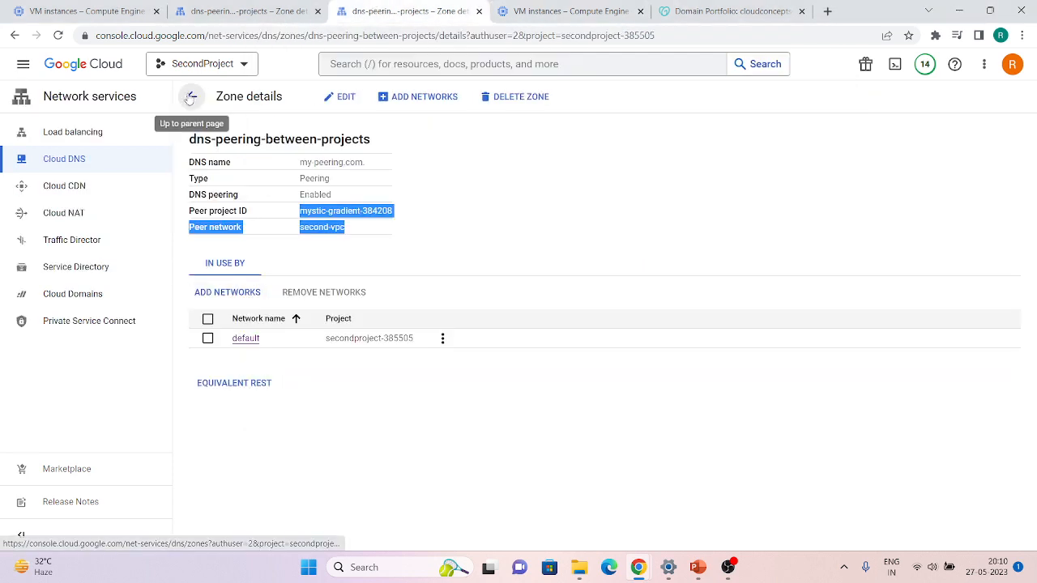
left_click(247, 12)
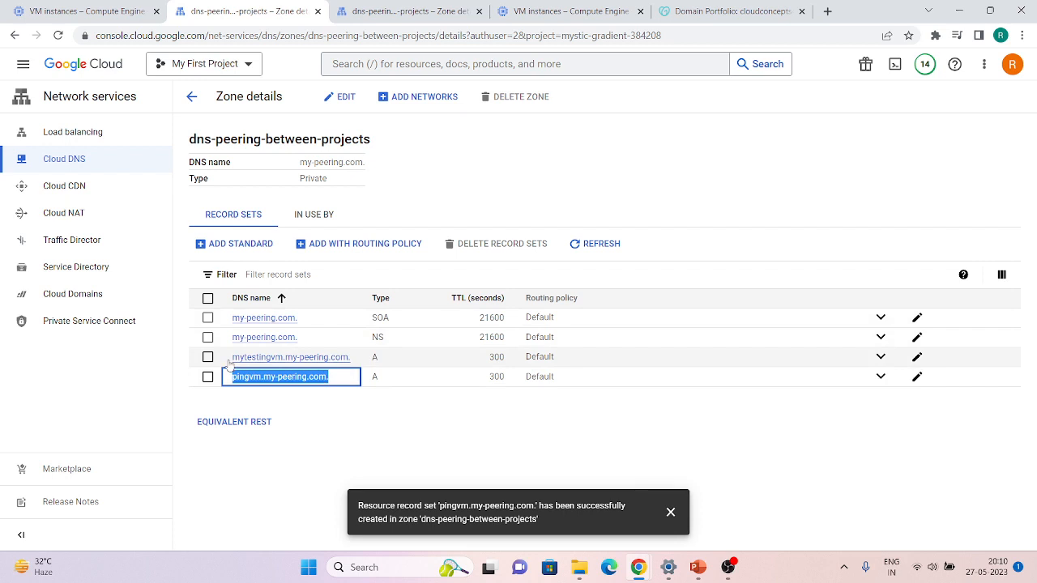
left_click_drag(232, 357, 354, 357)
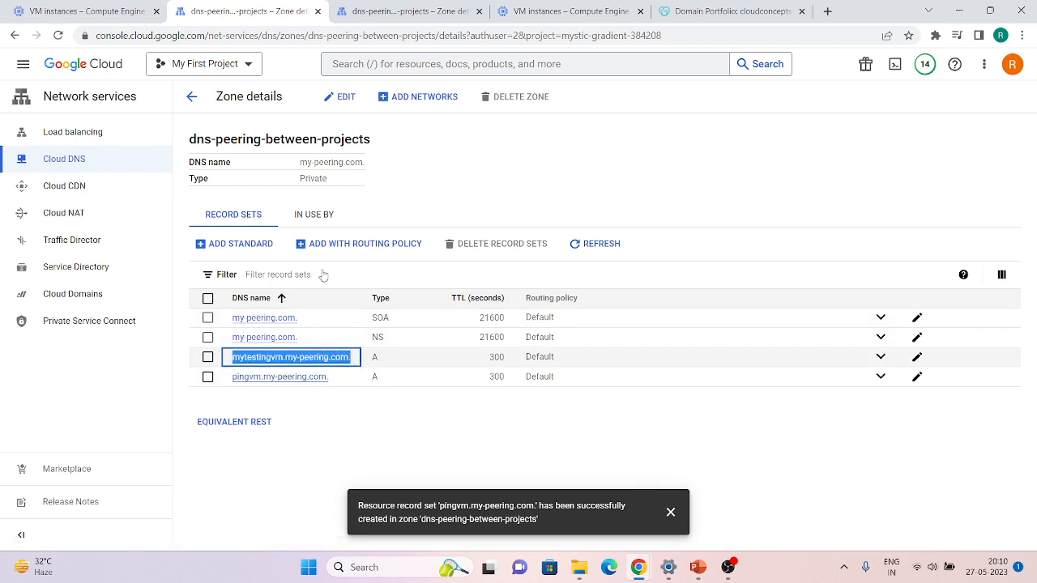
- Check testing-vm's internal IP in My First Project, stop the running ping, and ping mytestingvm.my-peering.com. from second-project-vm's SSH session
key("ctrl+1")
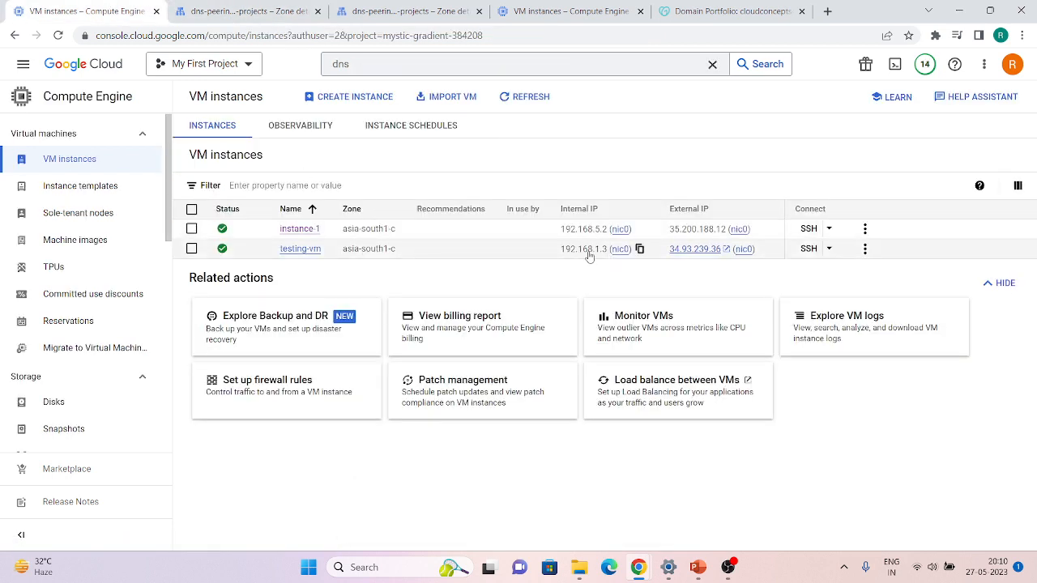
key("alt+Tab")
key("ctrl+c")
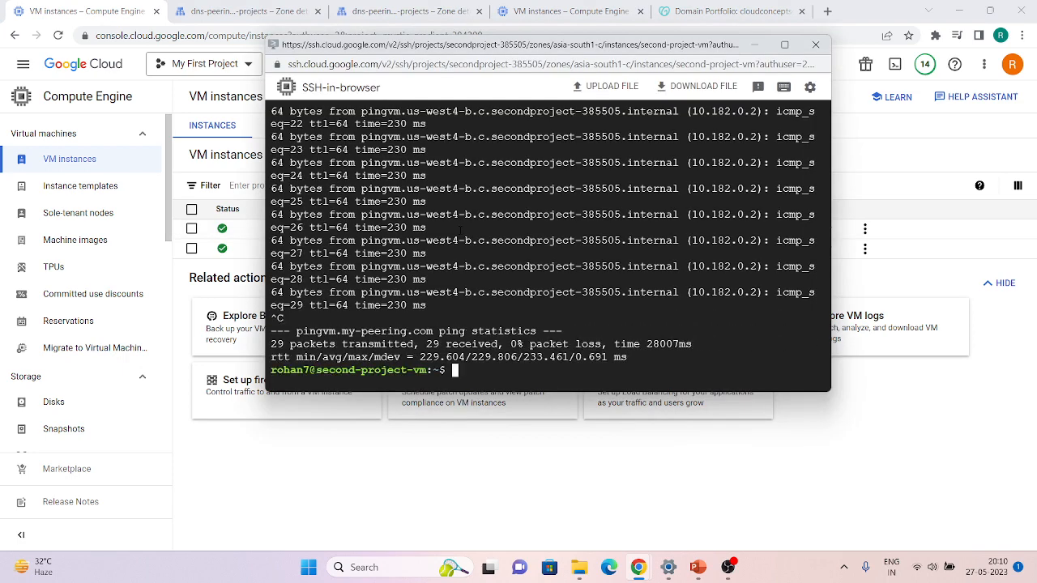
type("ping")
key("ctrl+v")
key("Return")
key("alt+Tab")
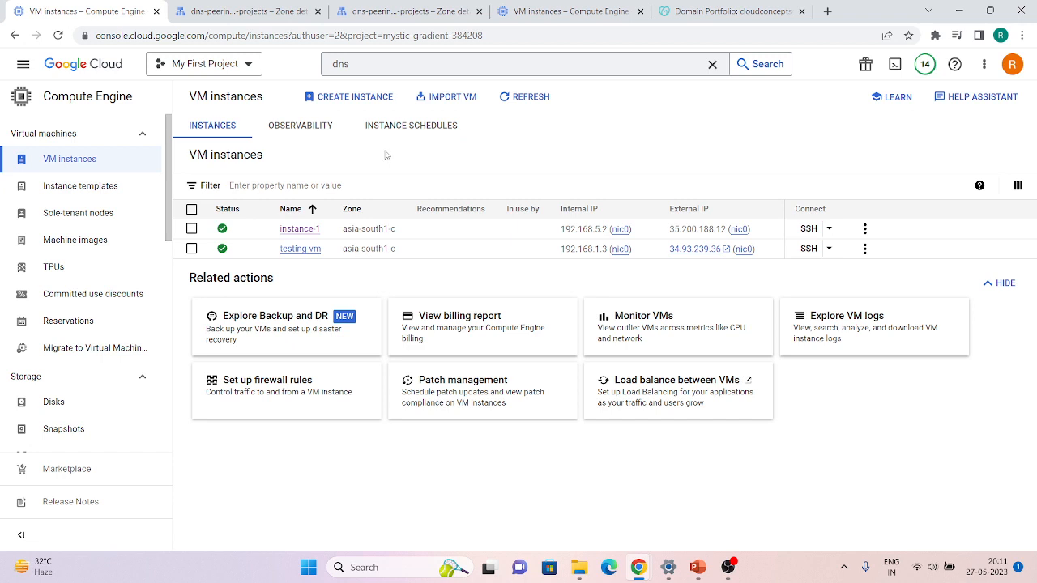
- Start a new DNS server policy in My First Project's Cloud DNS
left_click(243, 11)
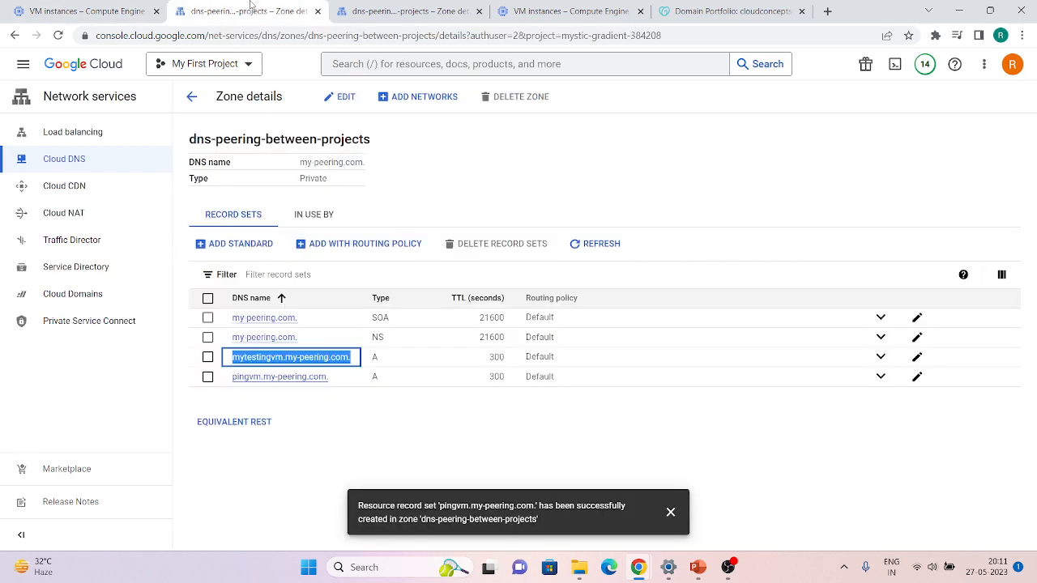
left_click(71, 158)
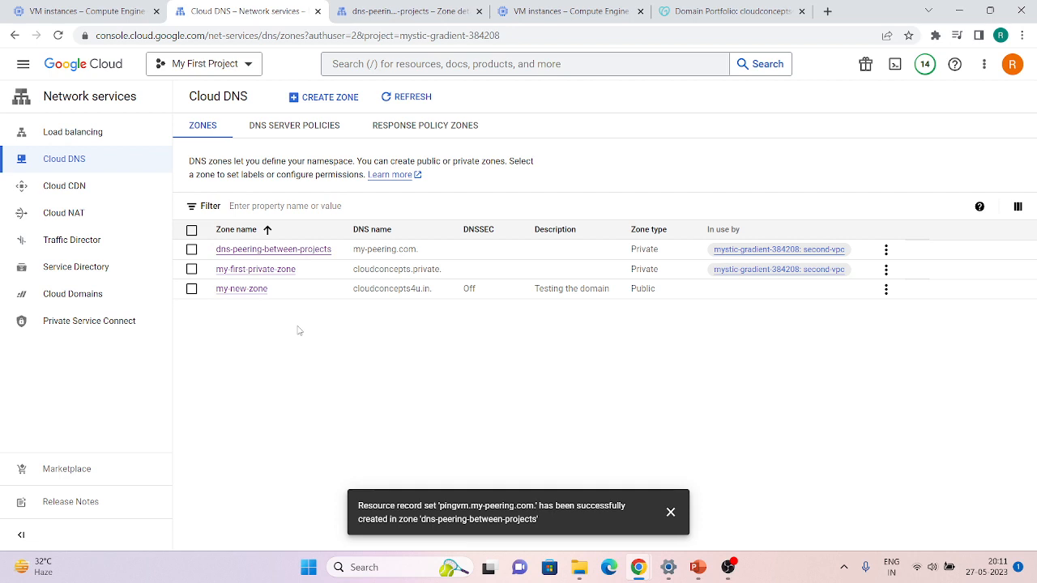
left_click(286, 127)
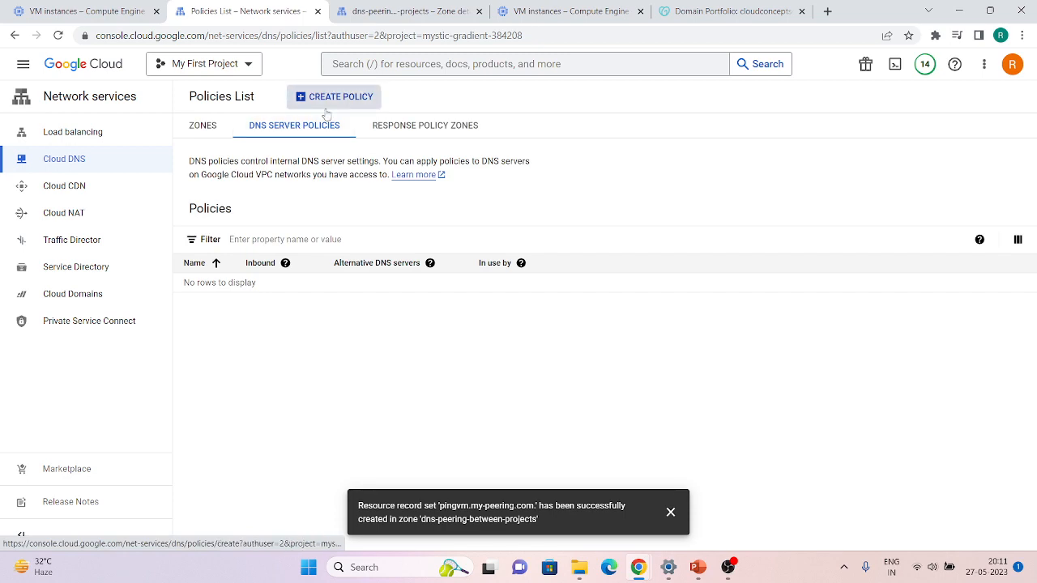
left_click(328, 100)
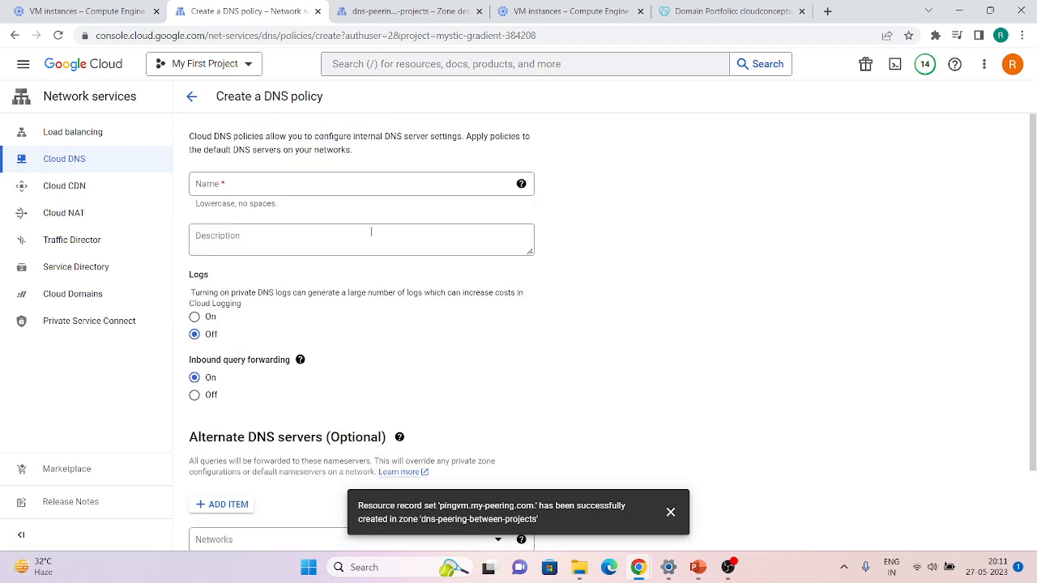
- Switch to PowerPoint and review the Inbound Policy diagram on the DNS Forwarding slide
key("alt+Tab")
key("alt+Tab")
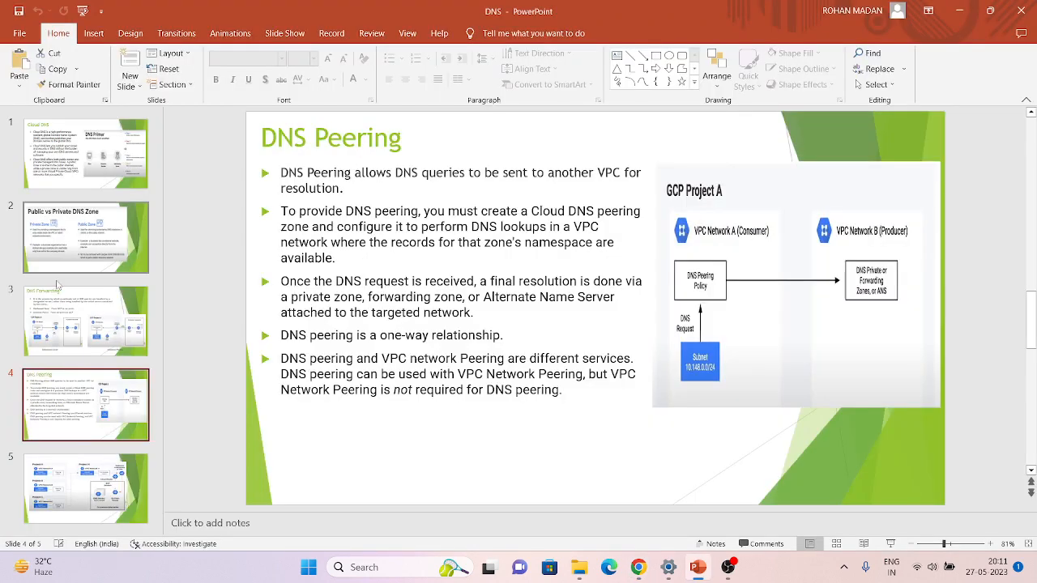
left_click(60, 304)
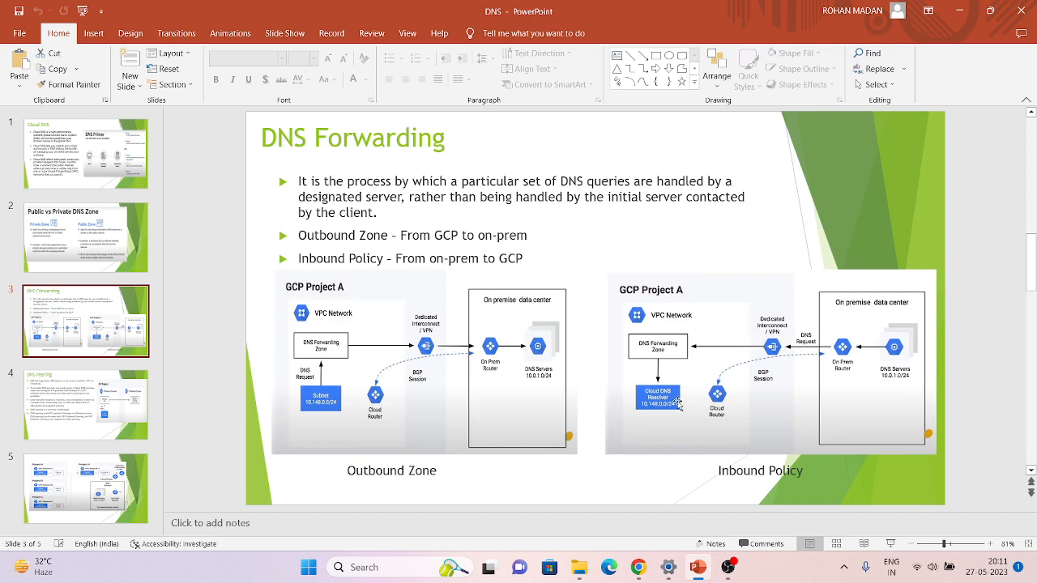
key("alt+Tab")
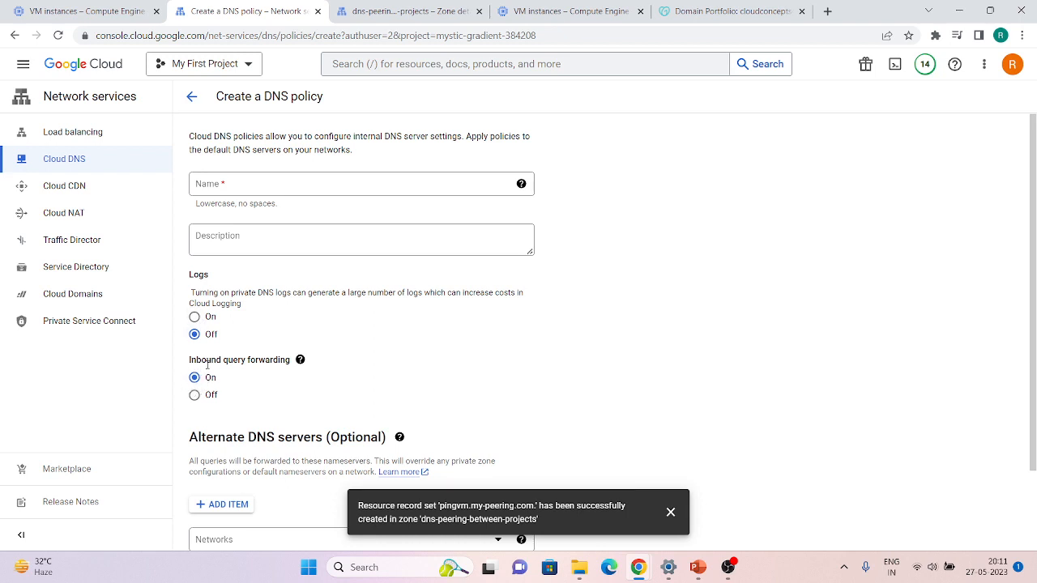
- Choose second-vpc as the network for the new DNS policy in the Google Cloud console
scroll(278, 359, "down", 2)
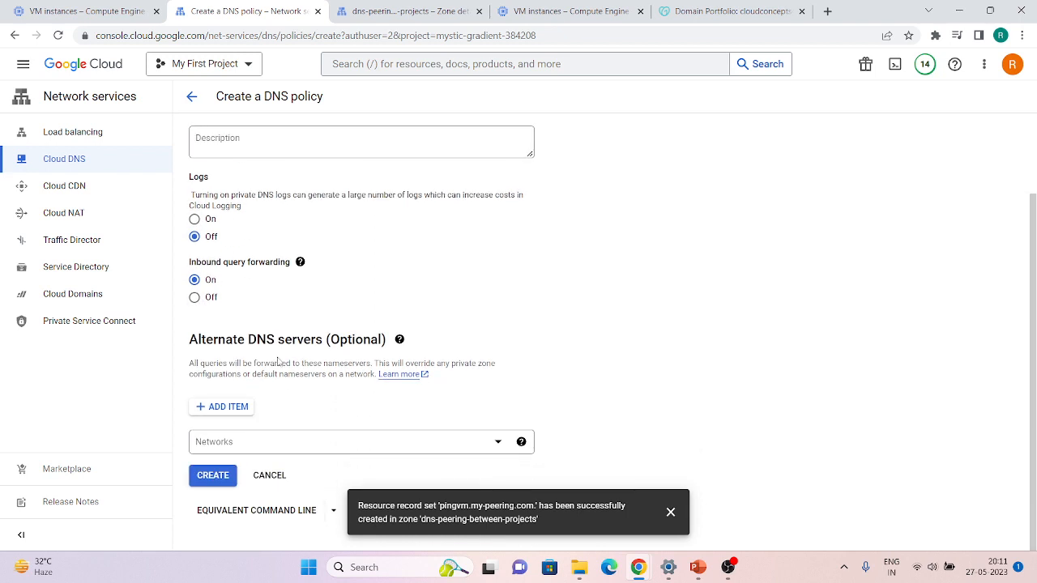
left_click(241, 446)
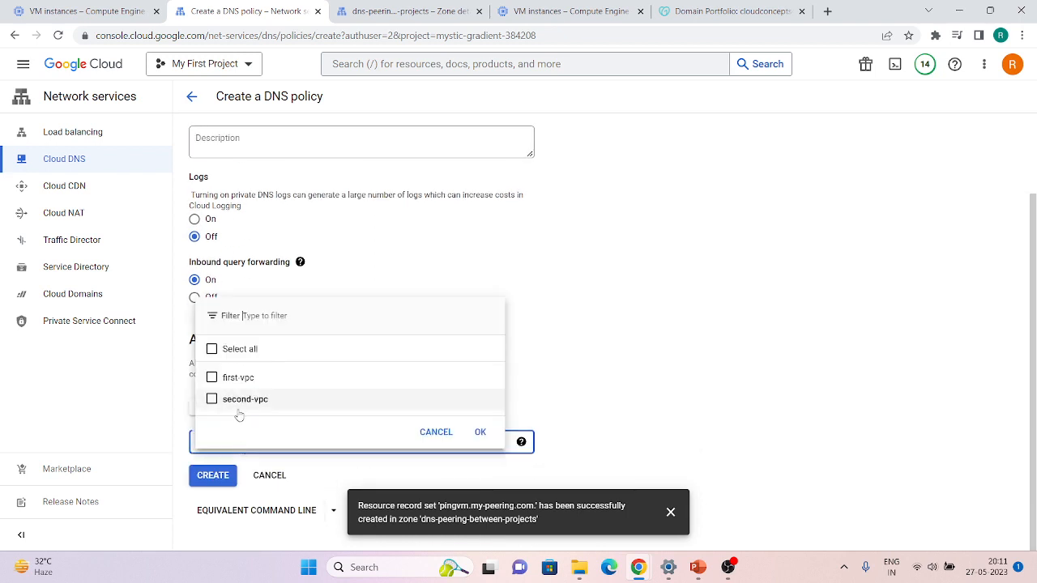
left_click(213, 399)
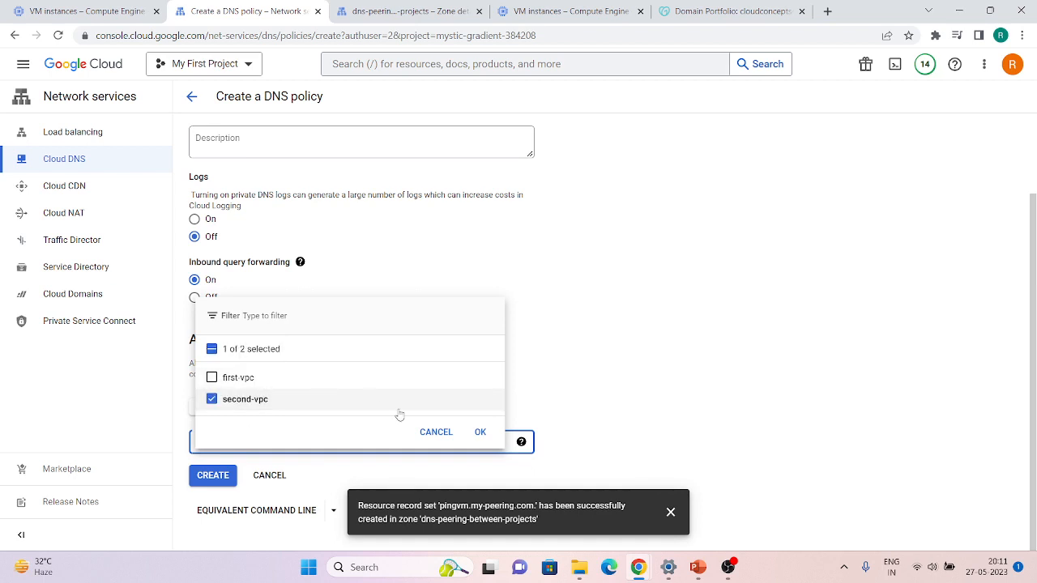
left_click(480, 432)
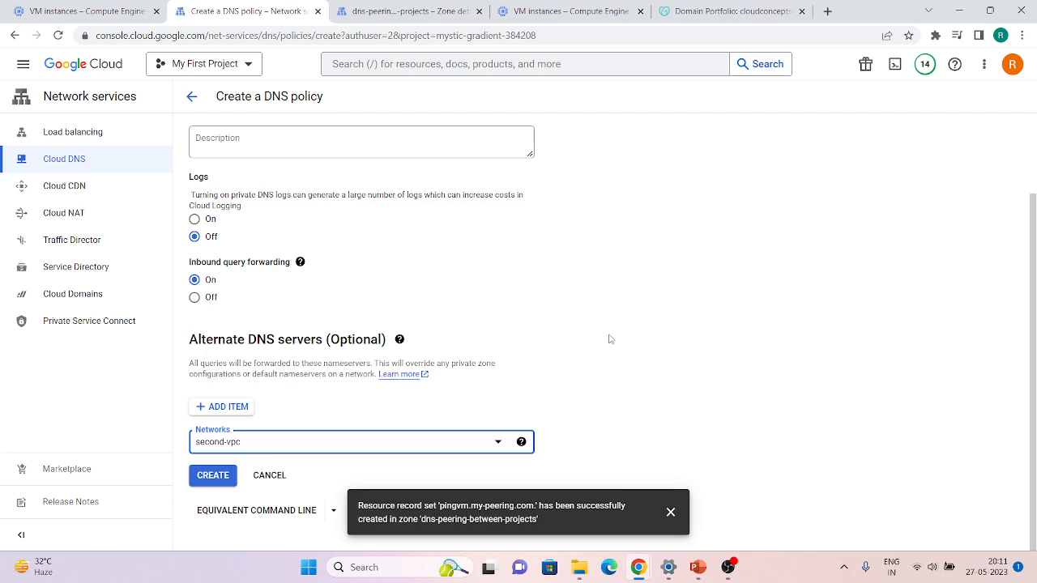
- Recheck the DNS Forwarding slide in PowerPoint and leave the DNS policy form without creating the policy
key("alt+Tab")
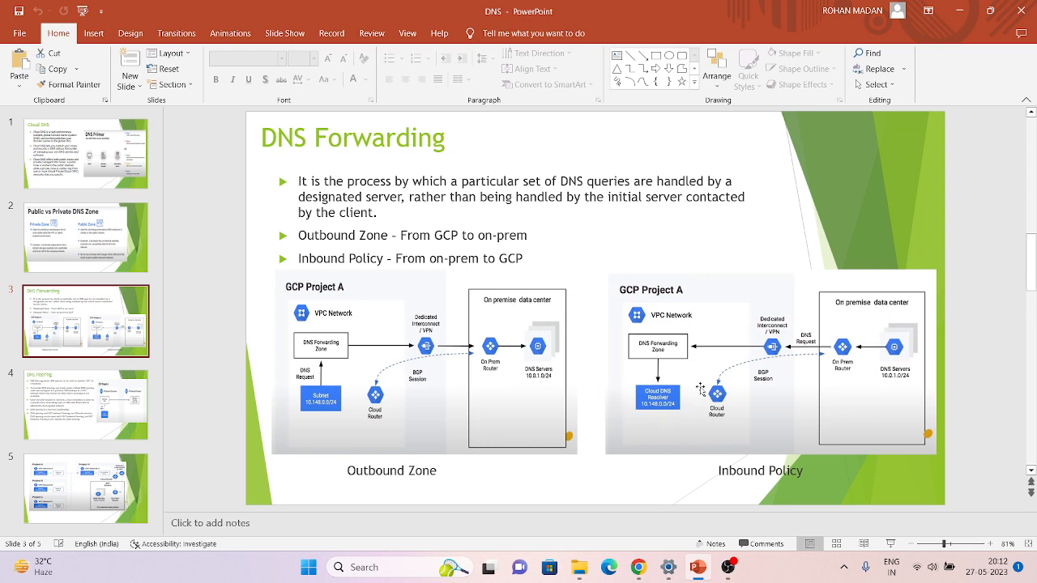
key("alt+Tab")
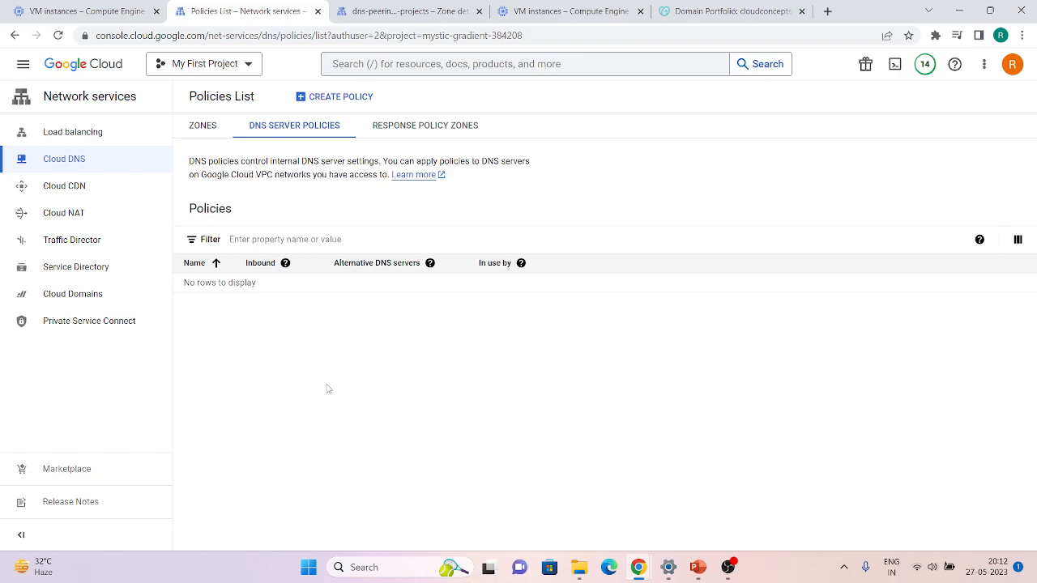
key("alt+Tab")
key("alt+Tab")
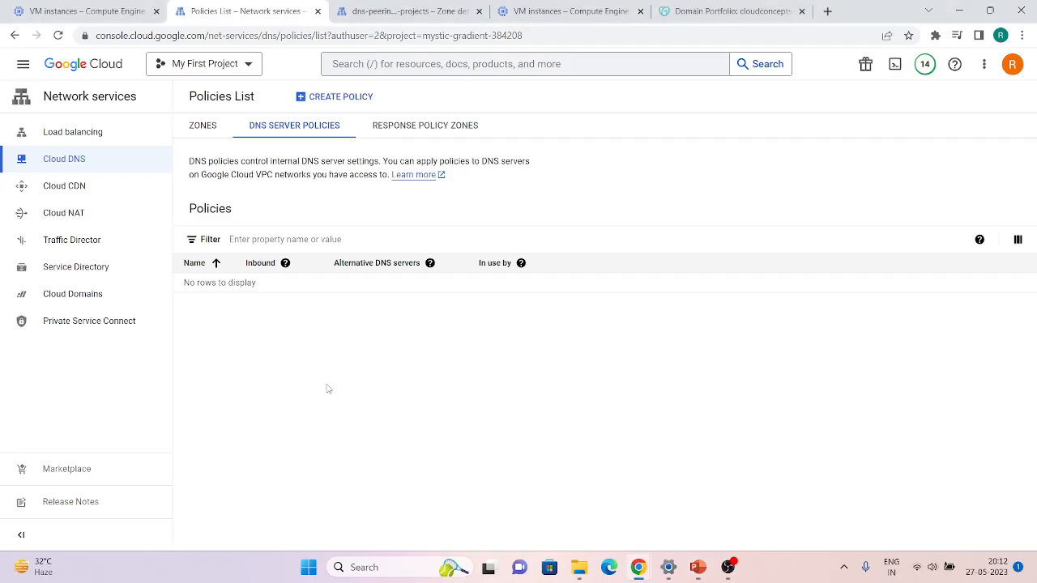